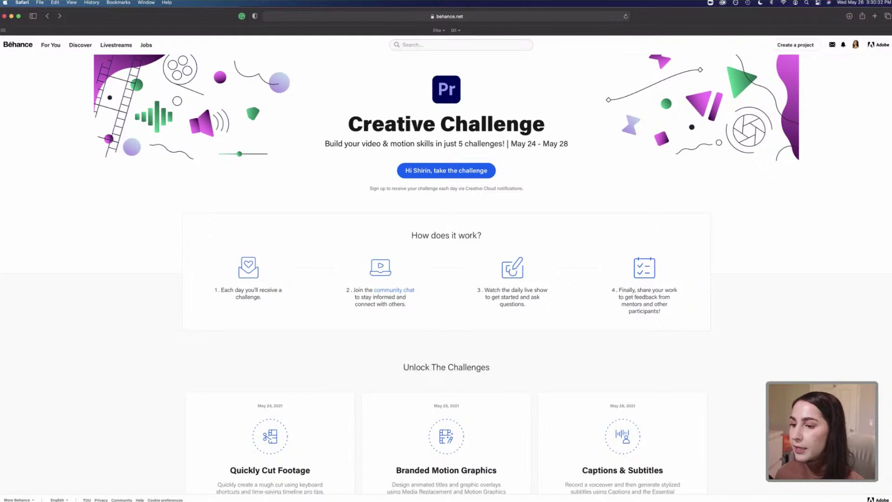
Review the challenge channel in Discord and the list of daily challenges on the Behance Creative Challenge page.
mouse_move(586, 500)
left_click(567, 489)
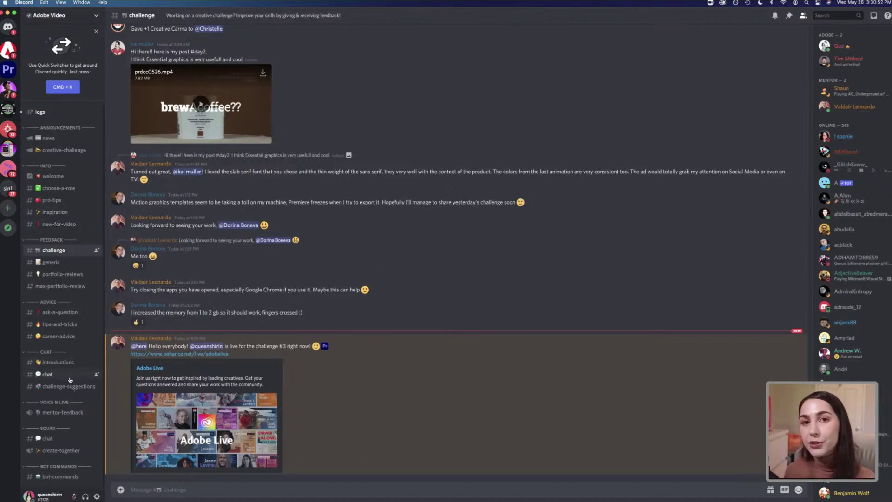
left_click(9, 13)
scroll(529, 379, "down", 5)
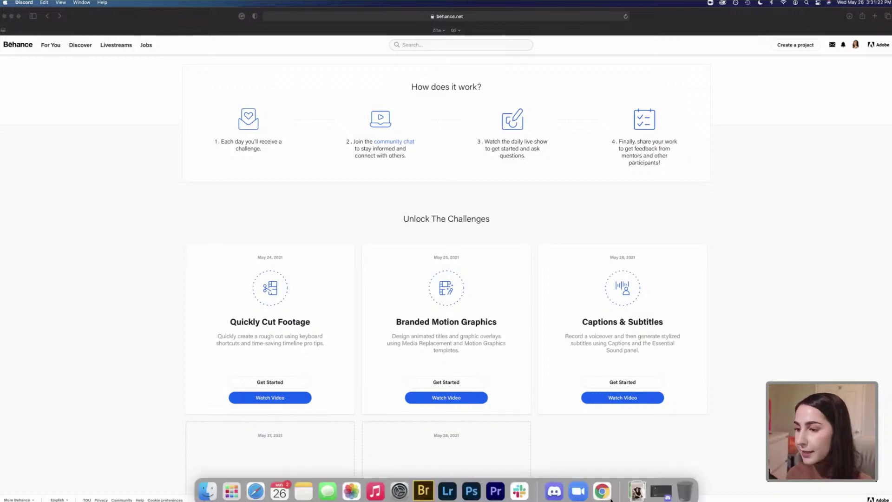
Switch to Premiere Pro and play the DCC_Captions sequence in the maximized Program monitor.
left_click(503, 491)
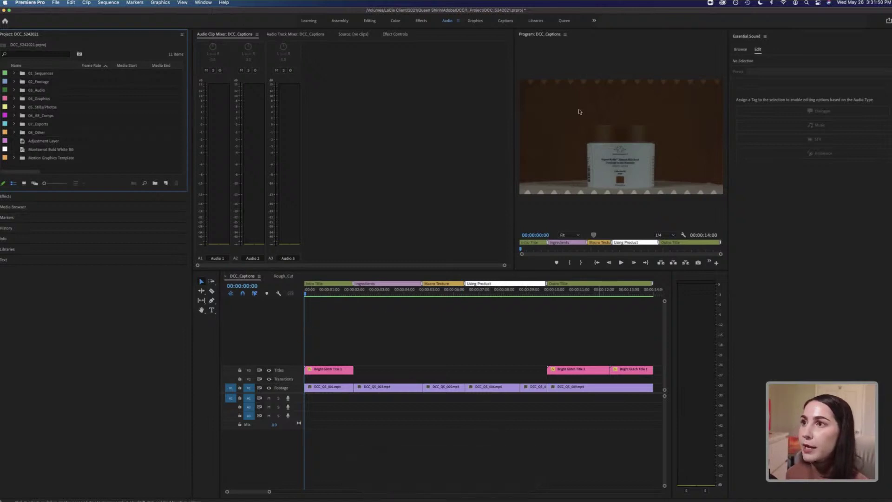
left_click(566, 53)
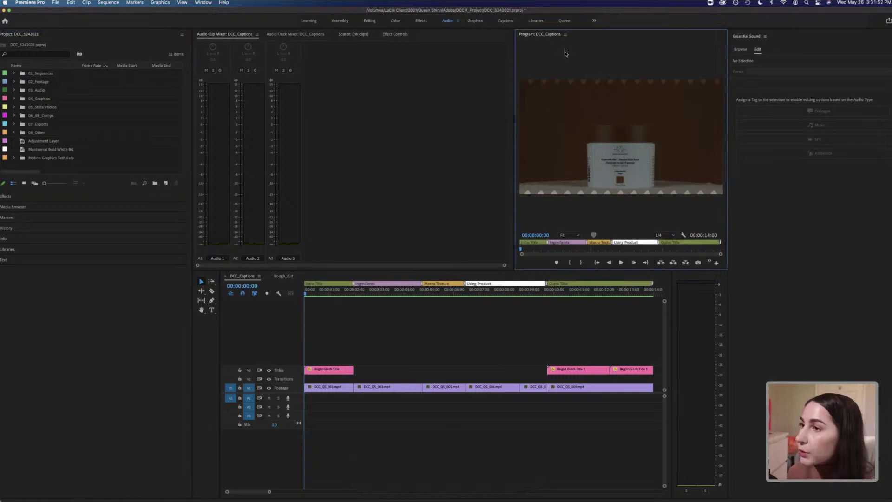
key("grave")
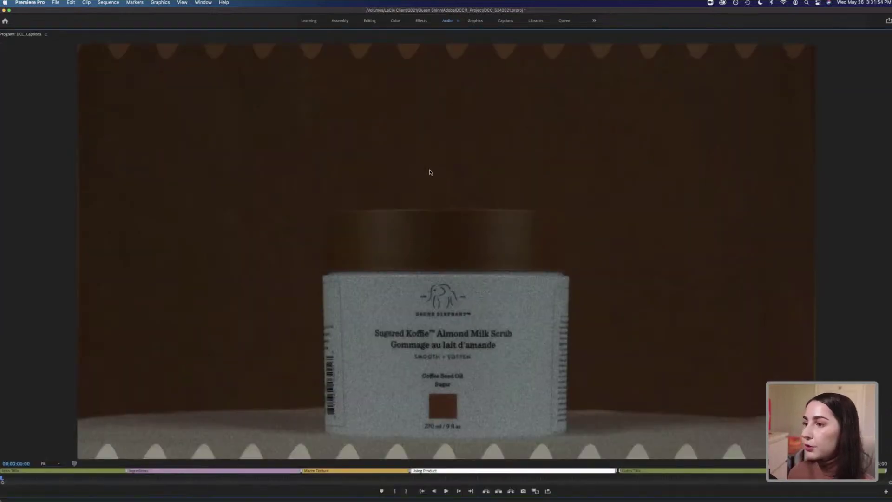
key("space")
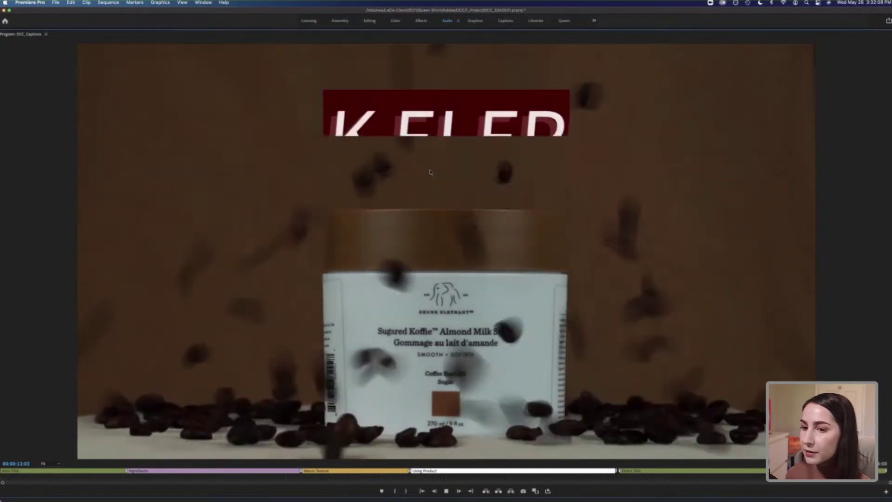
key("space")
key("grave")
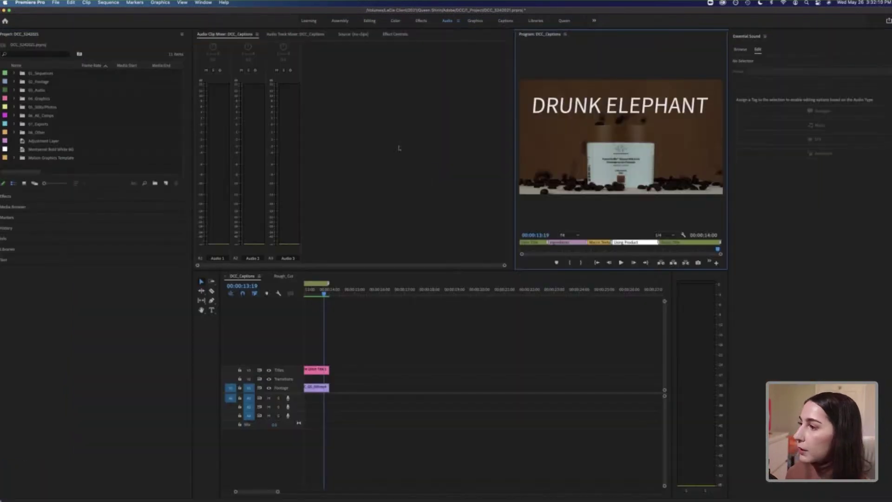
Record a voiceover onto track A1 from the start of the DCC_Captions sequence, continuing slightly past the end of the footage.
key("backslash")
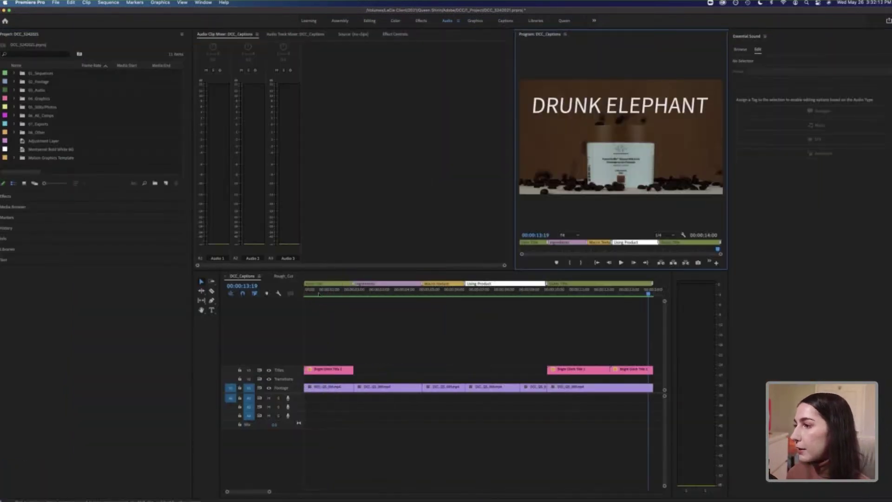
left_click_drag(319, 294, 303, 297)
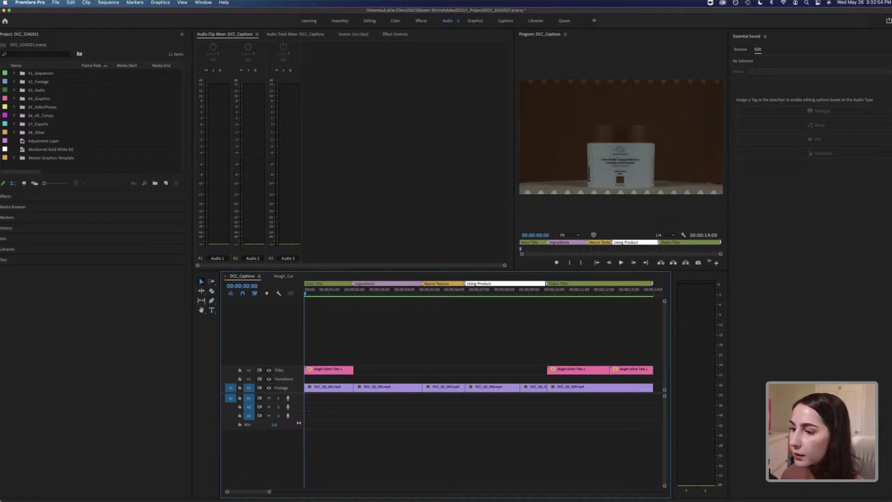
mouse_move(571, 500)
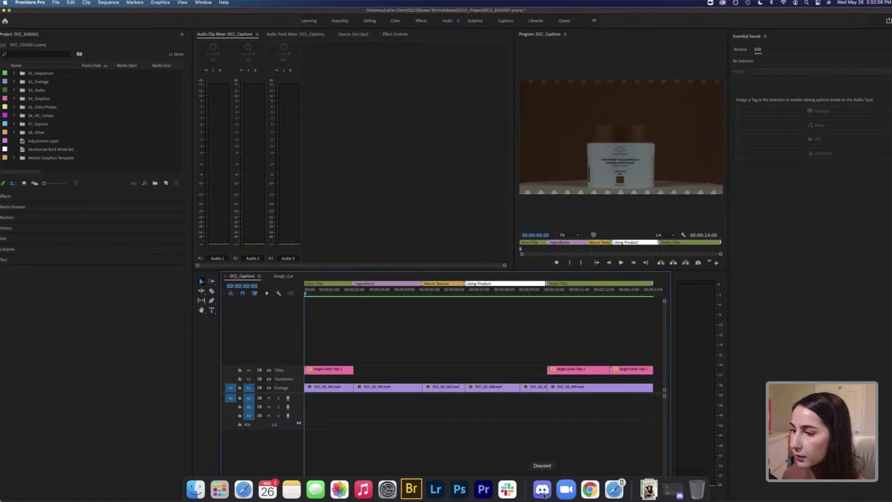
left_click(566, 493)
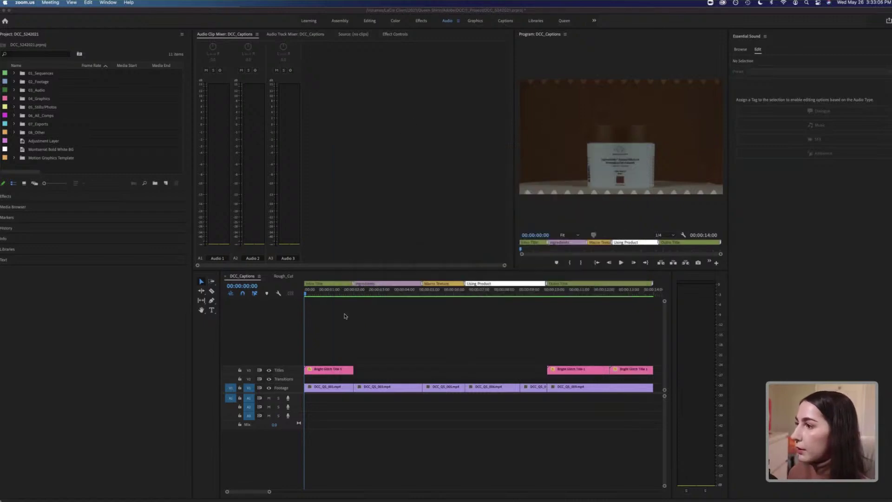
left_click(307, 294)
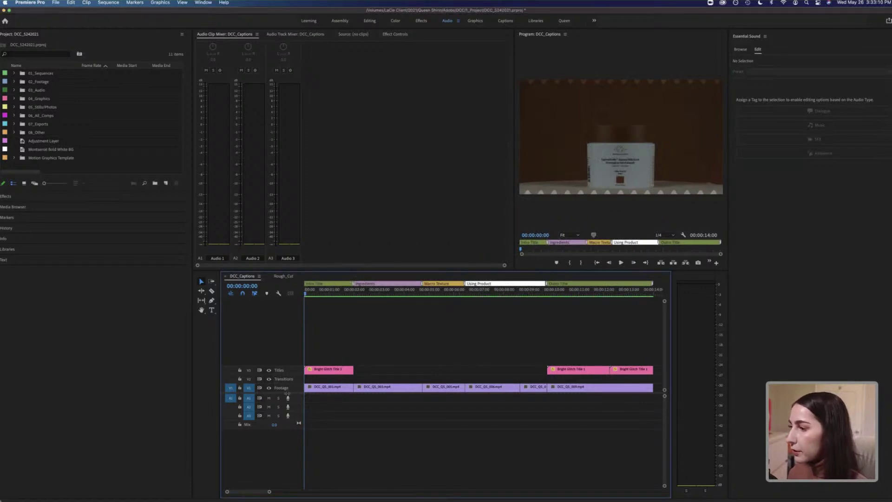
left_click(287, 398)
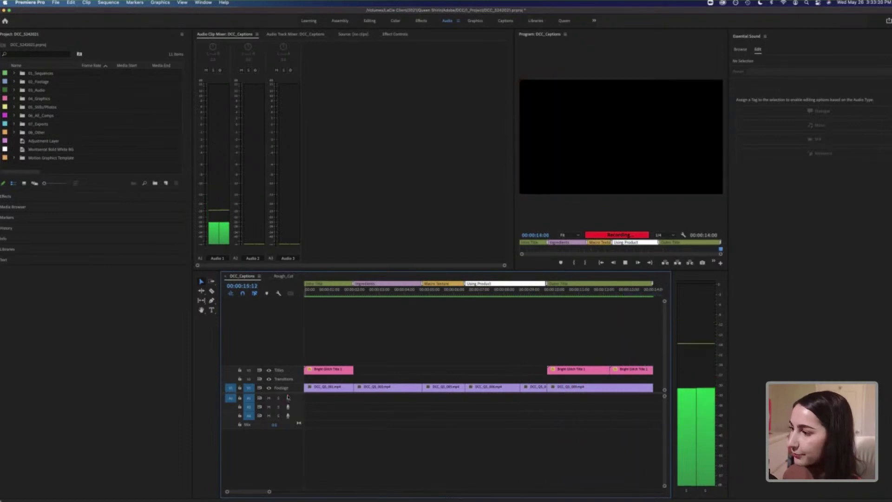
left_click(288, 397)
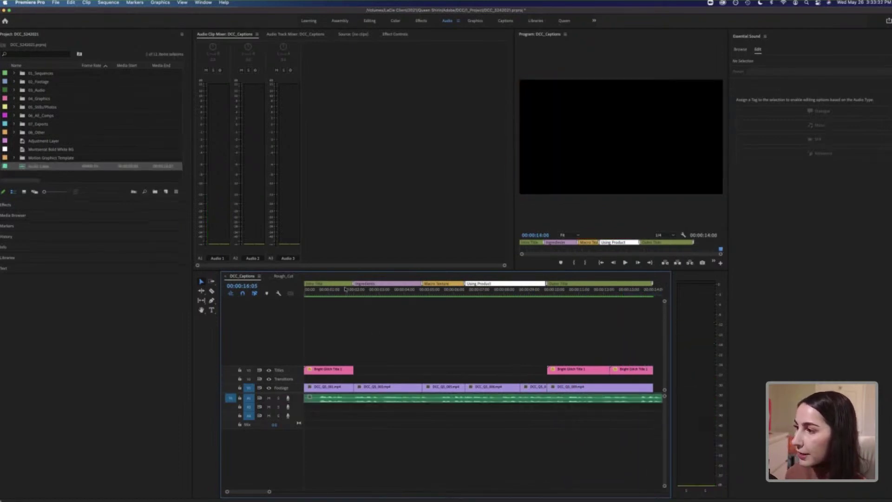
Move the recorded voiceover file into the 03_Audio bin of the project.
left_click(315, 296)
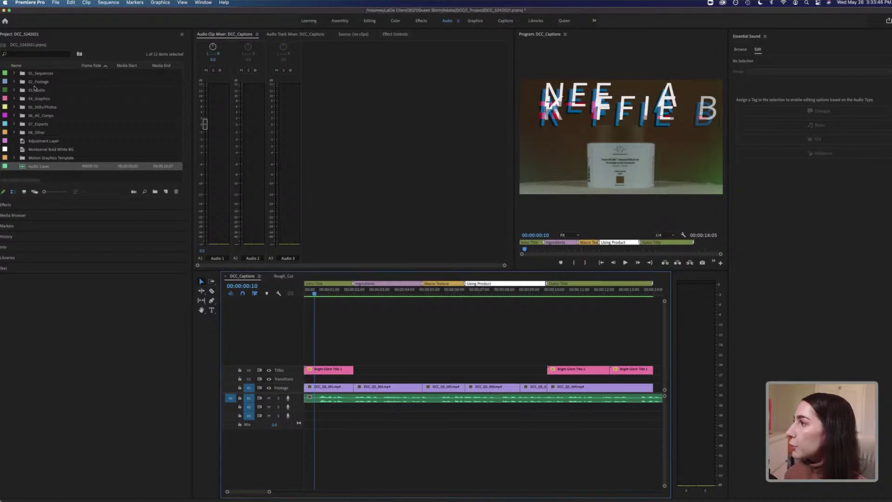
left_click(47, 169)
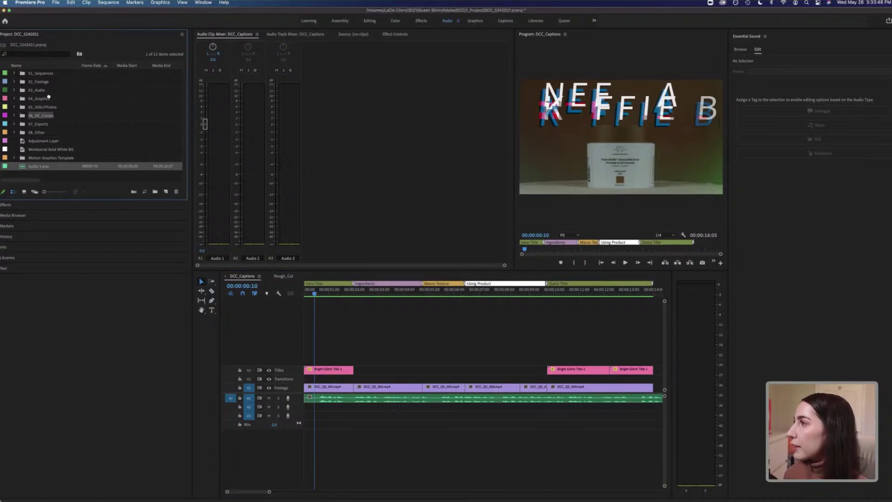
key("Delete")
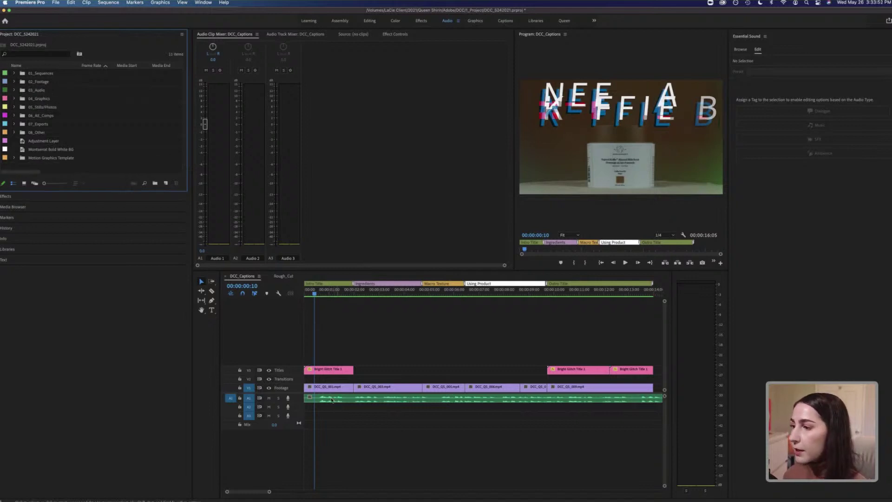
Enlarge track A1 to show its waveform, trim the voiceover's start to 00:00:00:08, and close the gap before it.
left_click(360, 400)
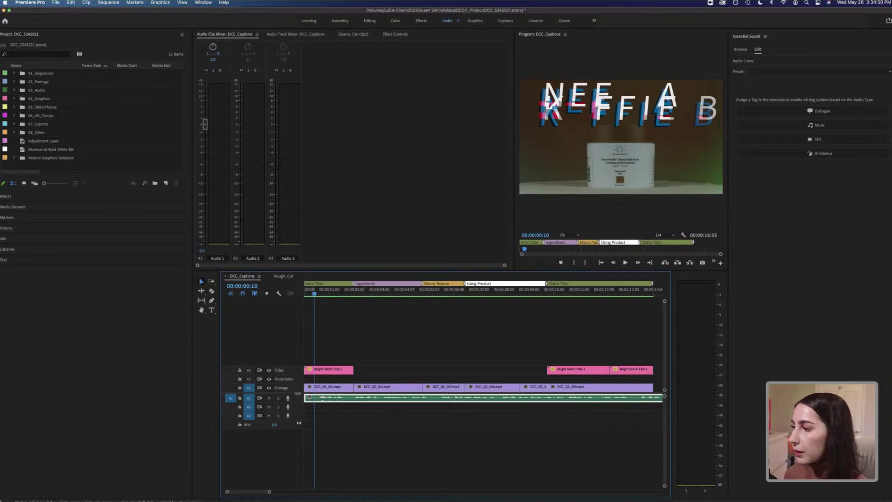
left_click_drag(298, 393, 299, 423)
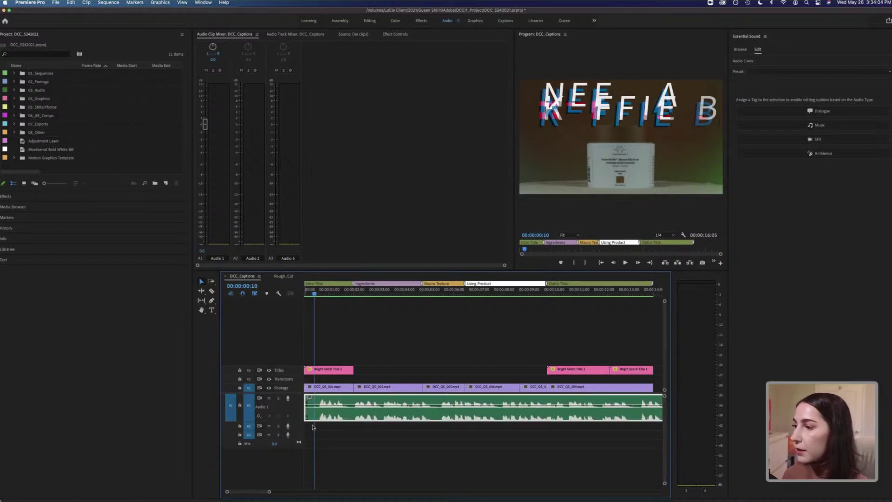
left_click(315, 295)
left_click_drag(315, 295, 312, 295)
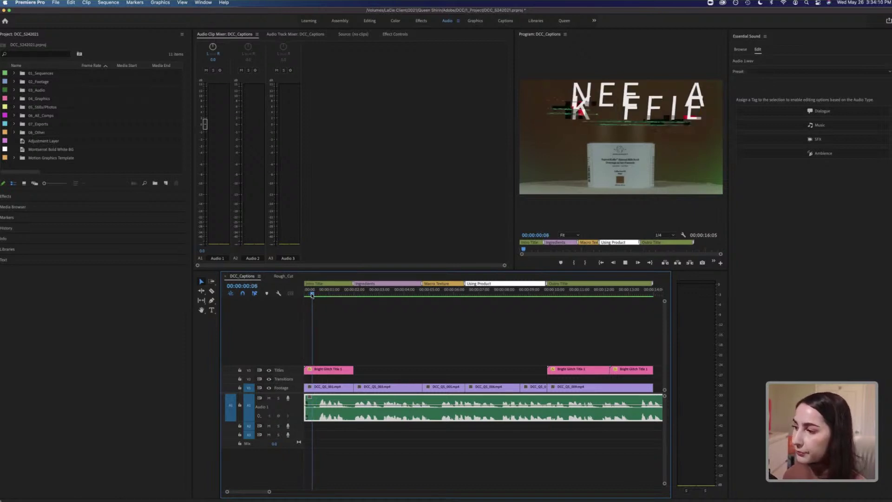
key("space")
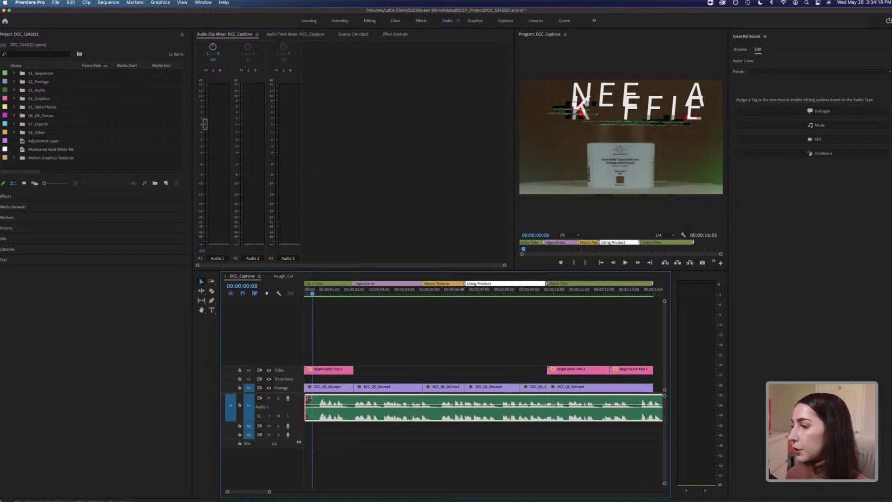
left_click_drag(309, 399, 313, 400)
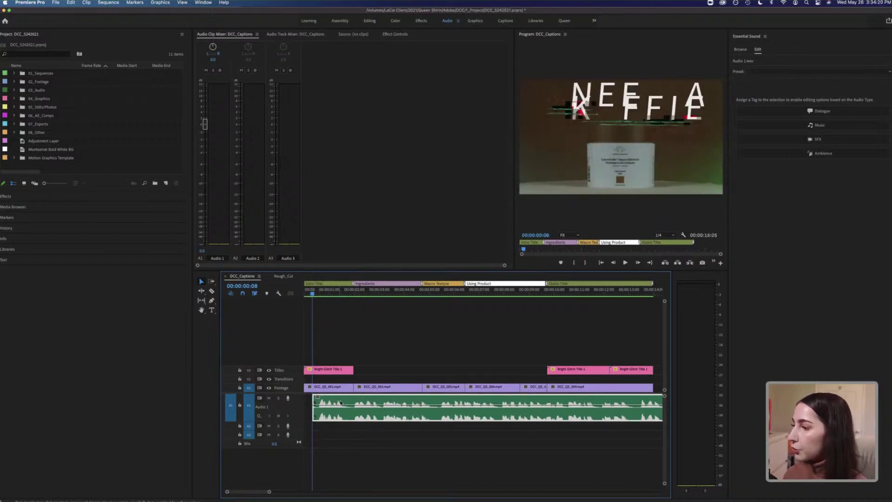
key("super+z")
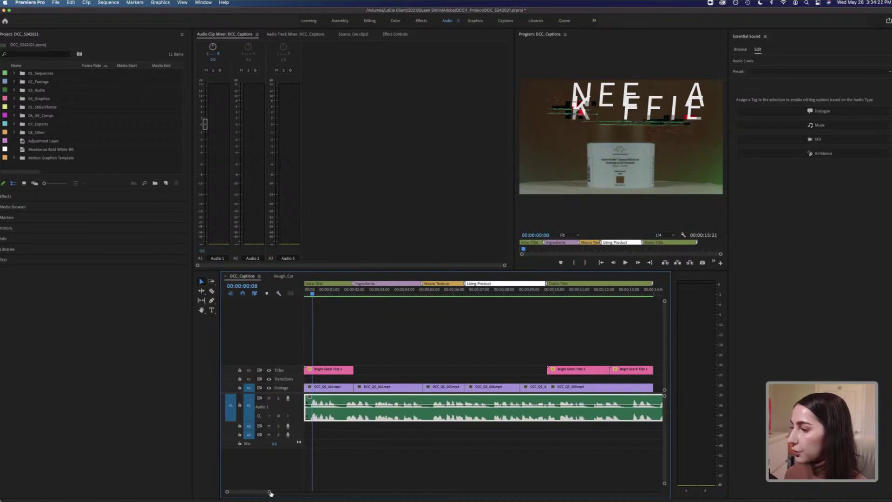
Check the end of the voiceover and trim its out point to 00:00:15:12.
mouse_move(270, 492)
left_mouse_down()
mouse_move(290, 493)
mouse_move(280, 492)
left_mouse_up()
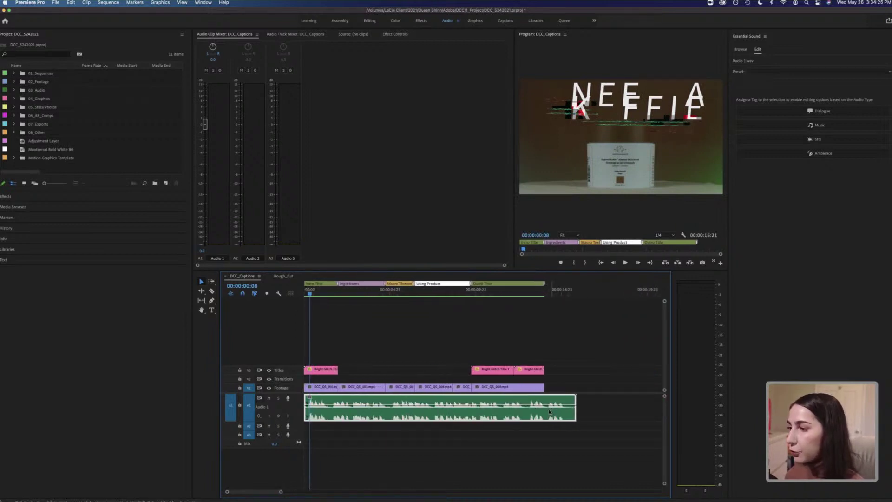
left_click(566, 293)
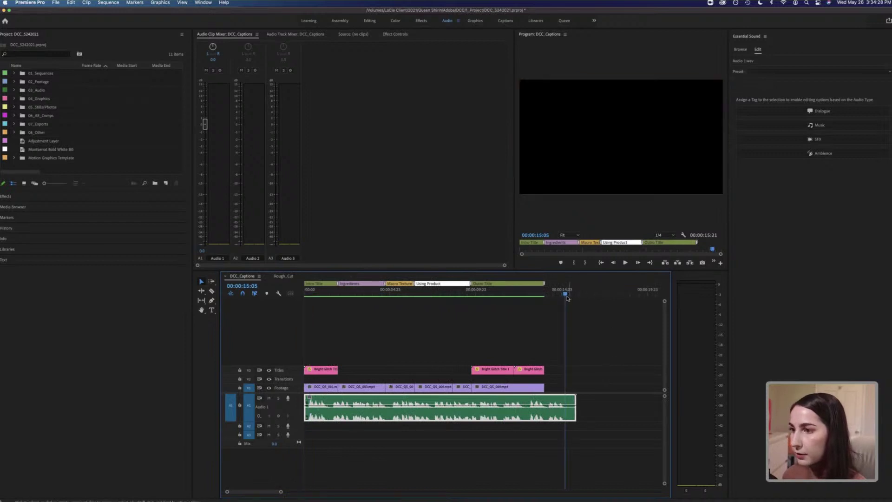
left_click_drag(565, 294, 555, 296)
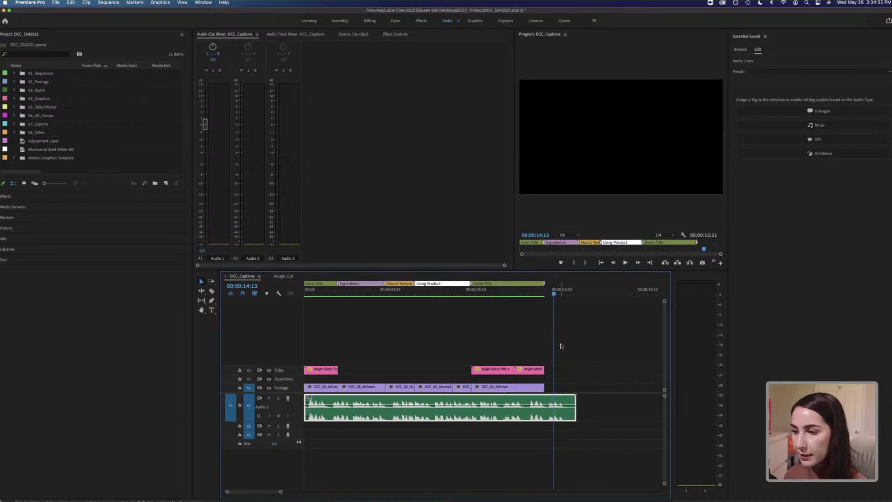
key("space")
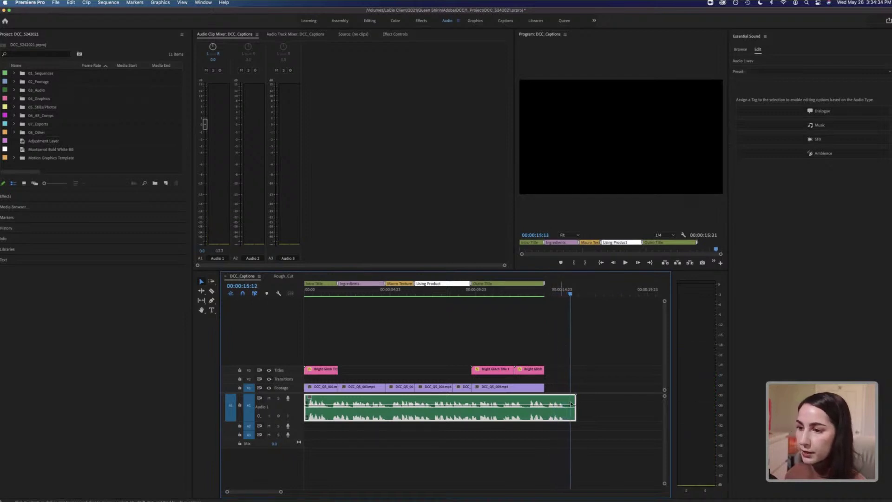
left_click_drag(573, 398, 570, 398)
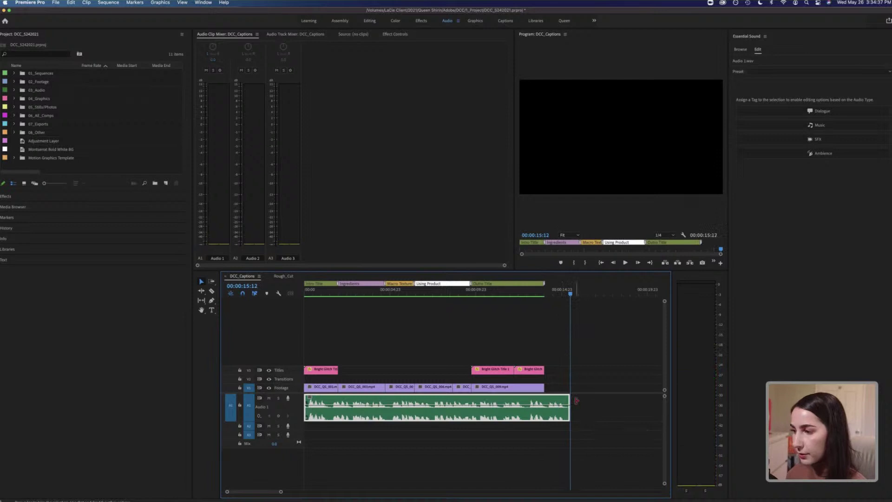
Play the sequence from the beginning with the voiceover and trim the clip's end to 00:00:15:09.
left_click(309, 293)
left_click(305, 295)
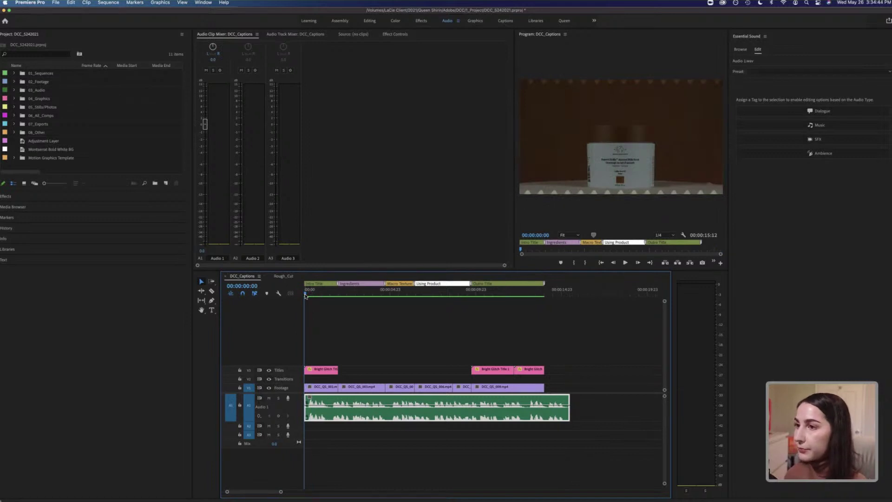
key("space")
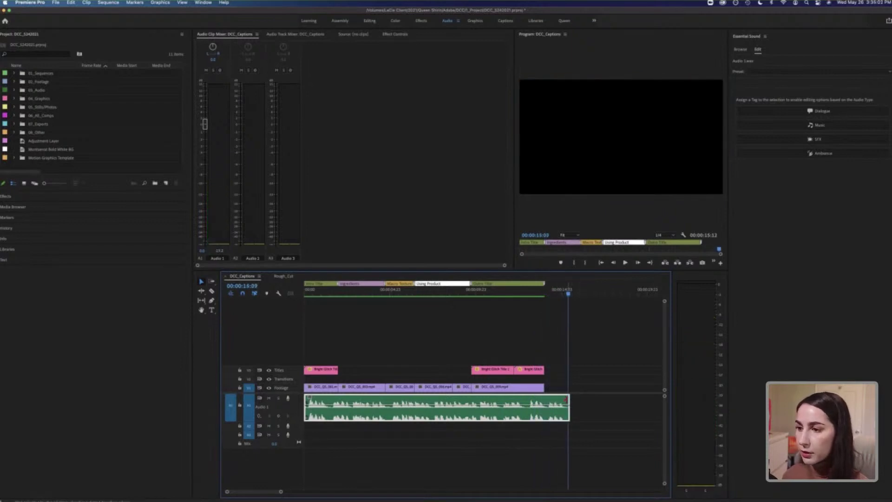
left_click_drag(566, 400, 567, 404)
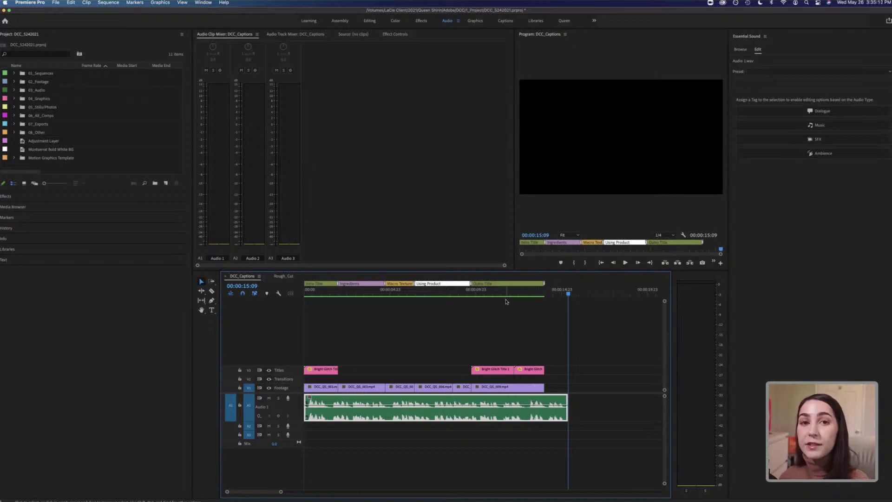
Switch to the Captions workspace and create a new caption track with the Subtitle format and style None.
left_click(306, 295)
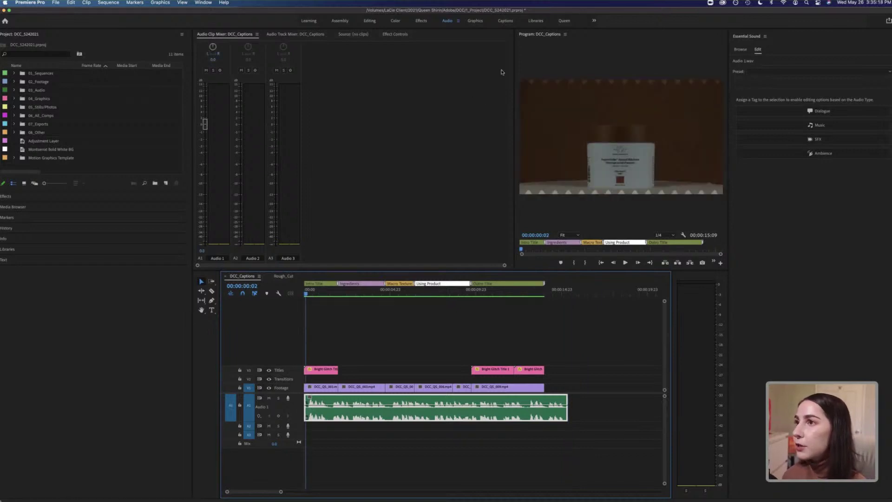
left_click(506, 22)
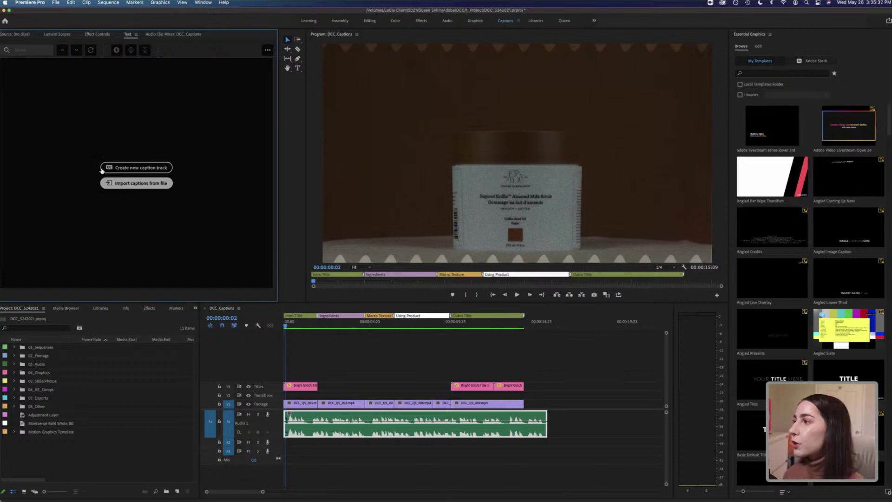
left_click(127, 169)
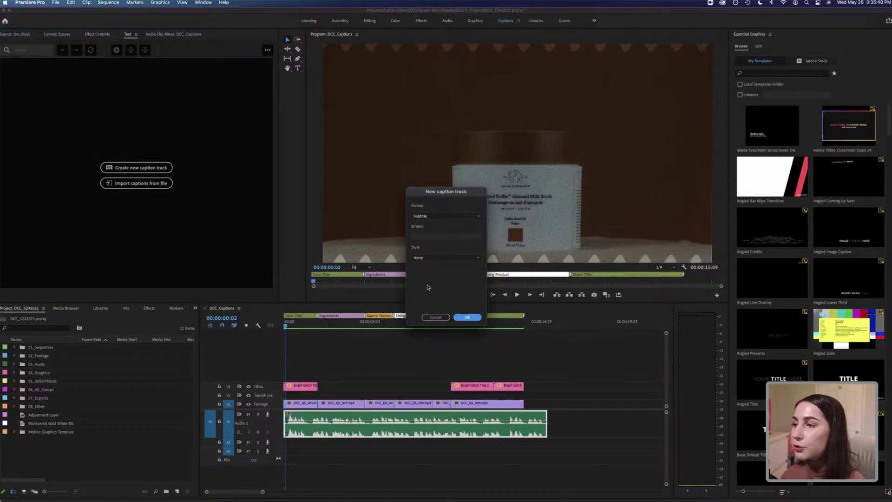
left_click(436, 216)
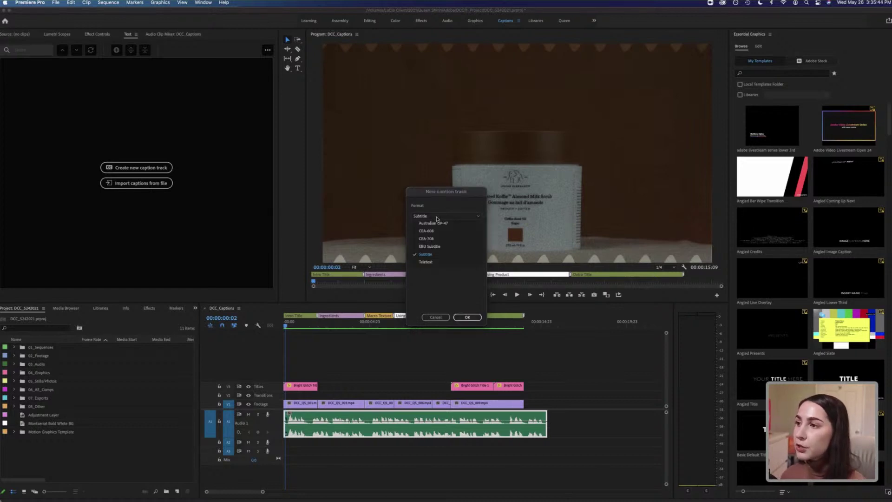
left_click(454, 256)
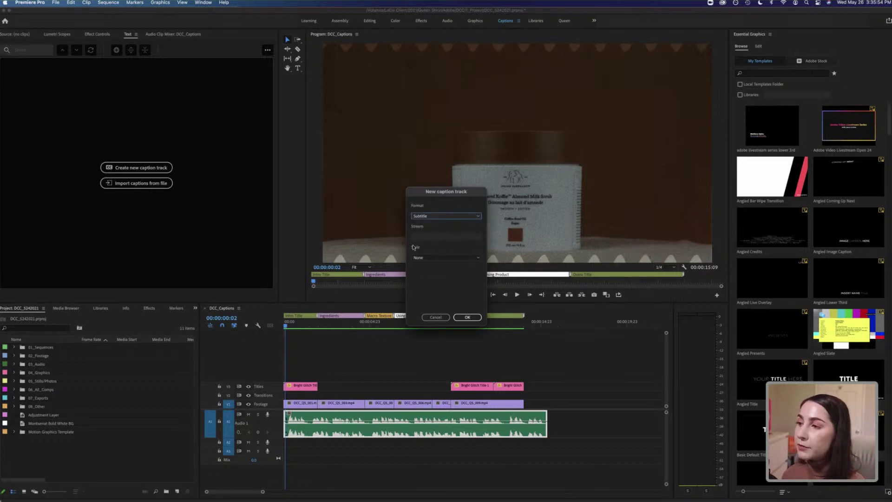
left_click(442, 258)
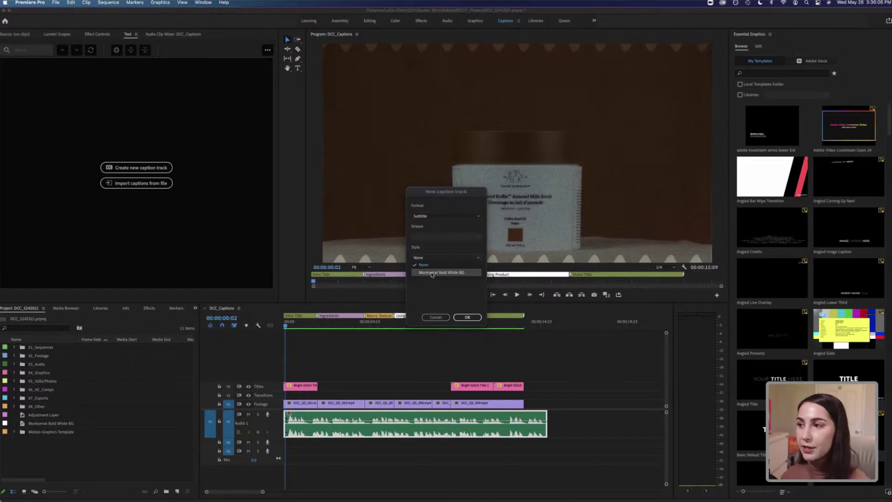
left_click(430, 268)
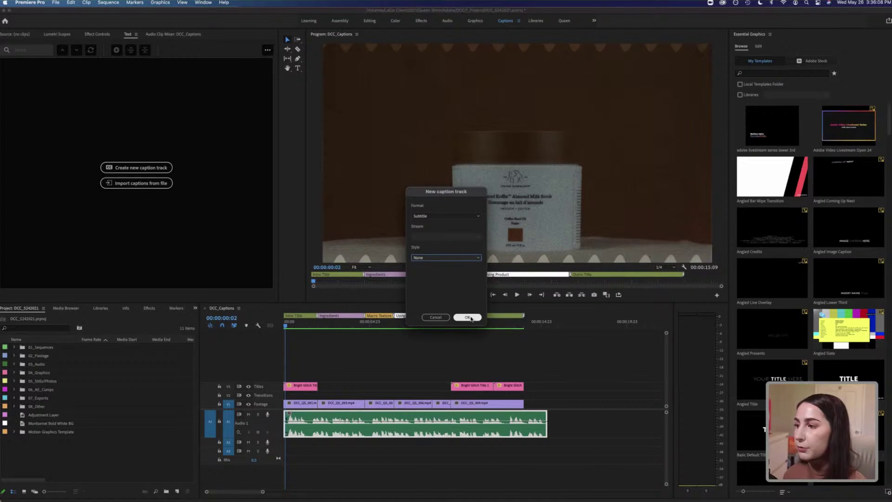
left_click(468, 317)
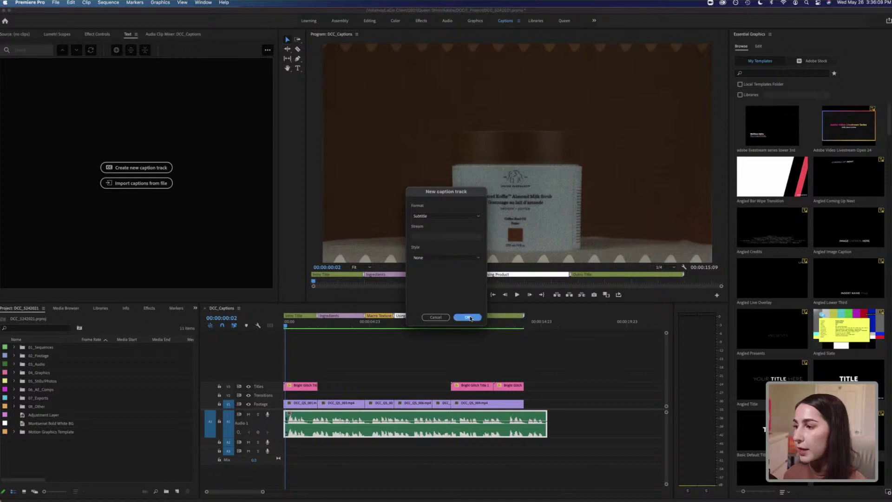
Add a new blank caption at the very start of the sequence on the subtitle track.
left_click(284, 327)
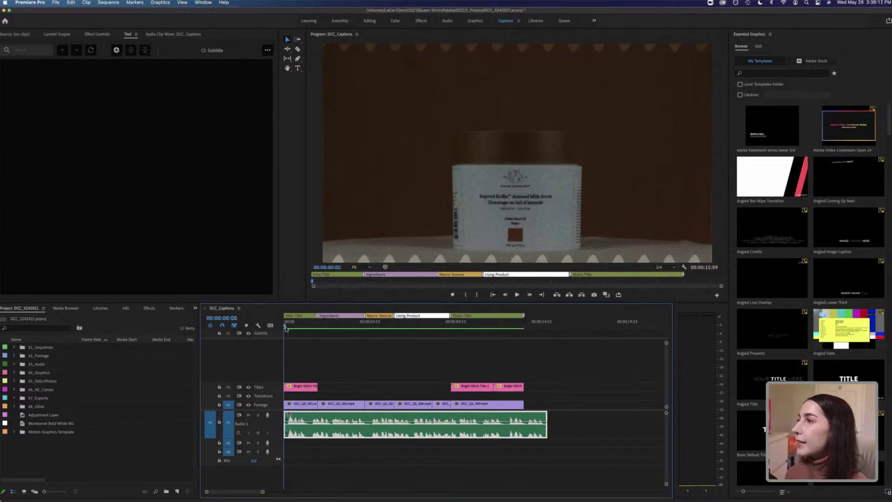
left_click(117, 52)
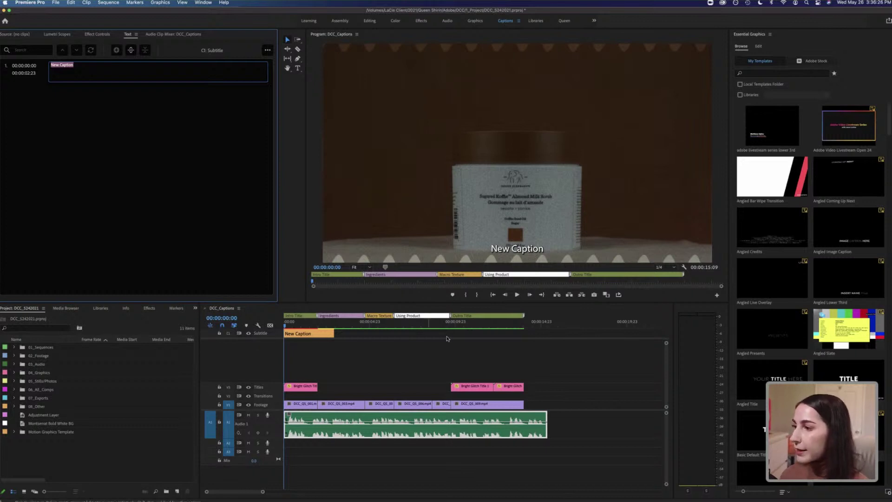
left_click(305, 335)
key("space")
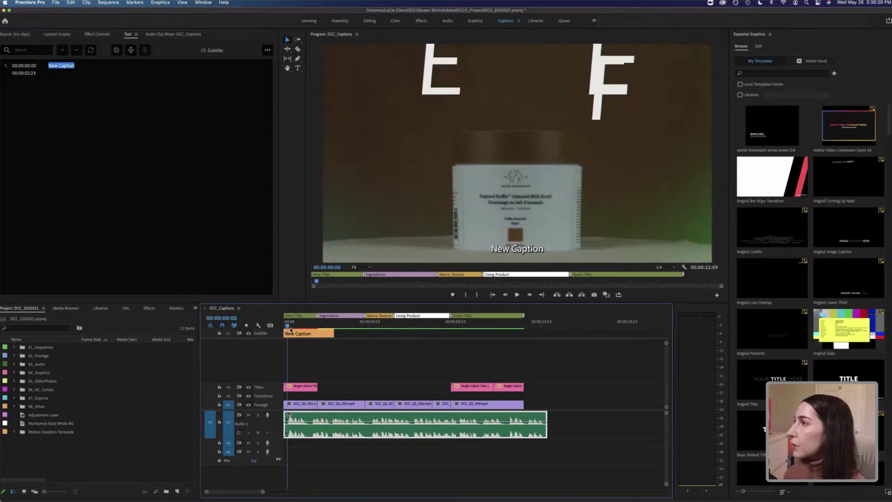
Set the caption text to "Need a Koffie break?" and play the voiceover from the start up to 00:00:01:12.
double_click(60, 68)
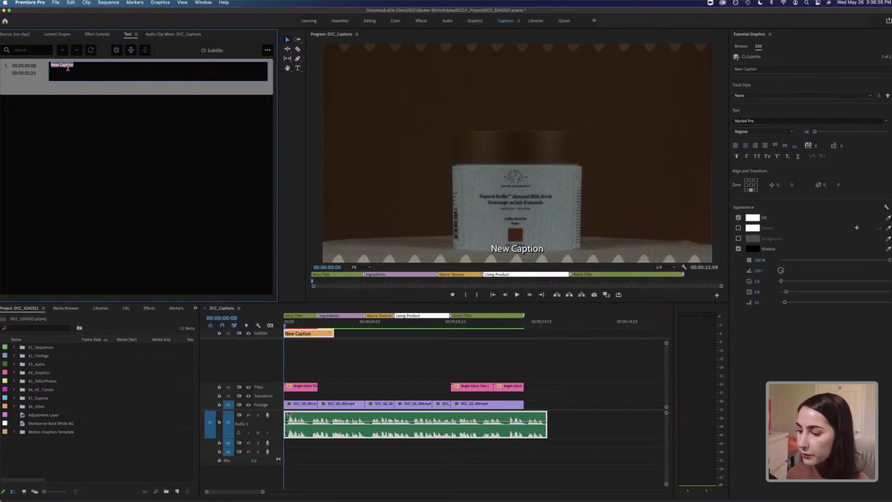
type("N")
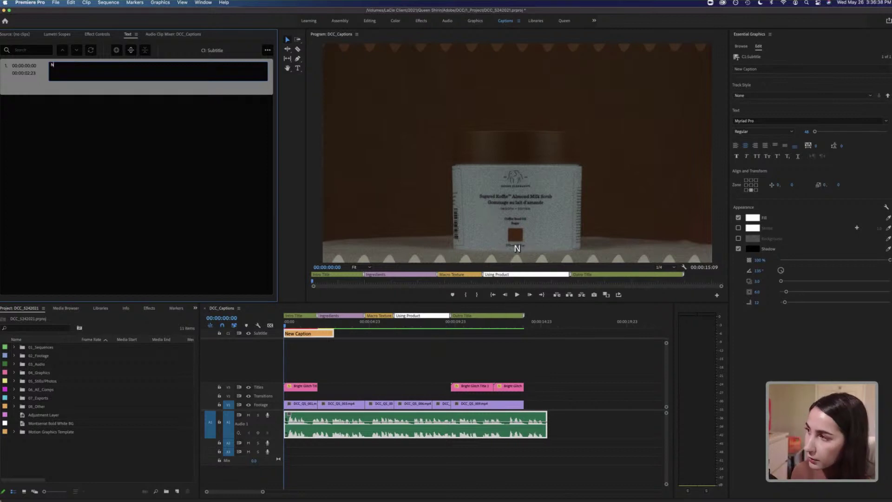
type("eed a K")
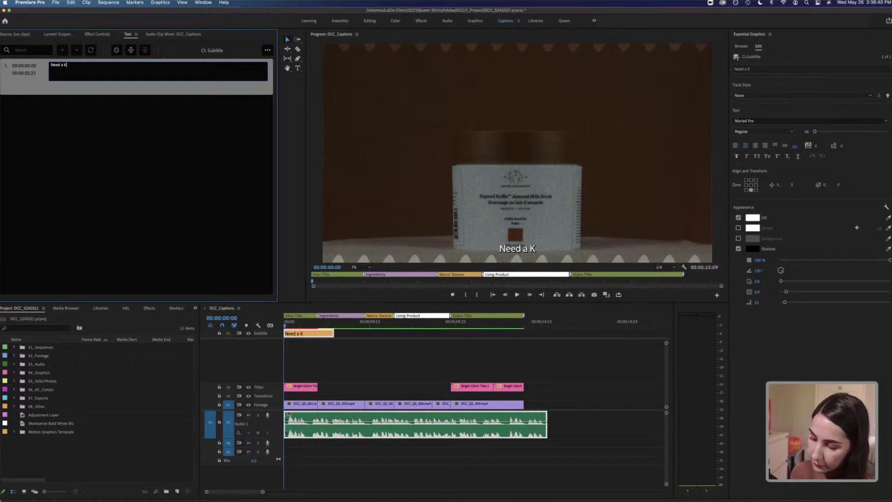
type("offie break?")
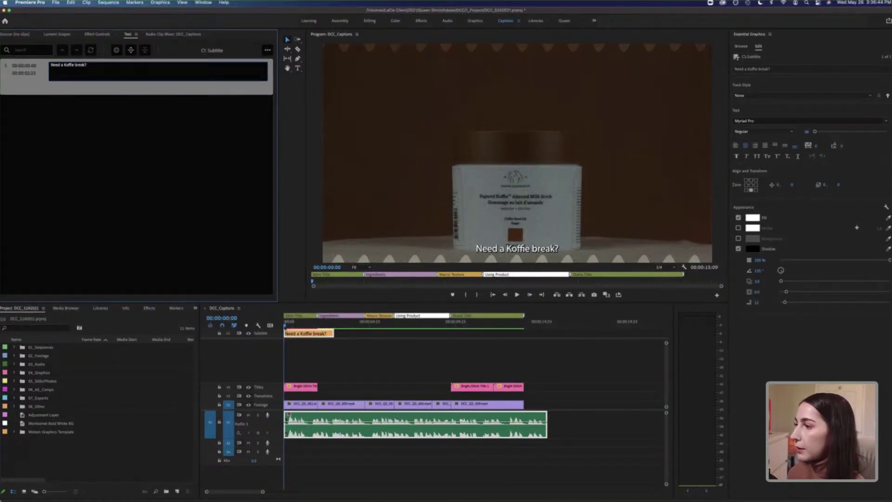
left_click(288, 326)
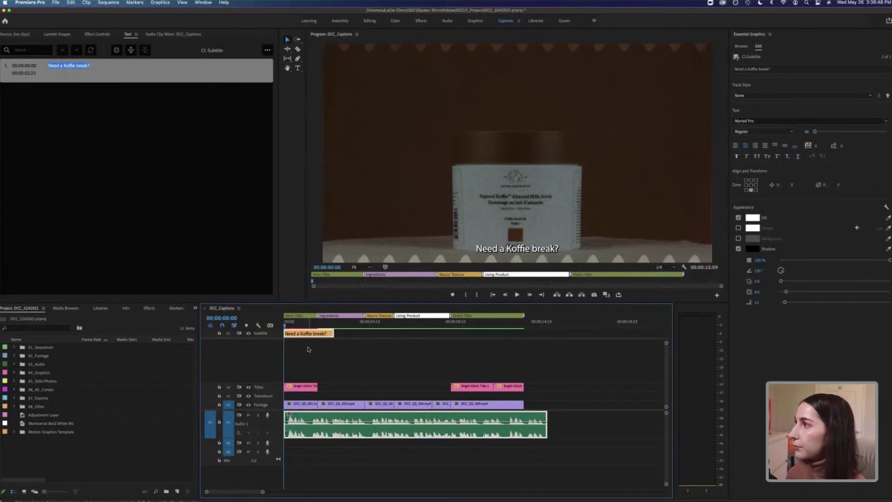
key("space")
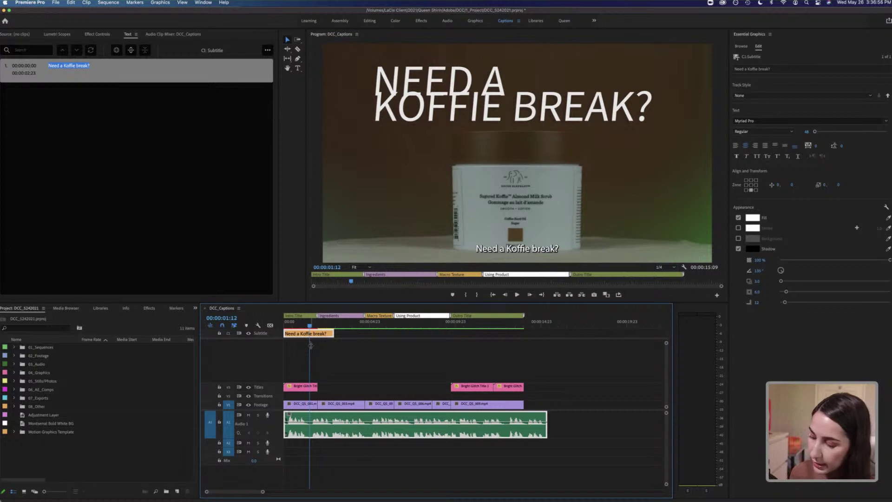
Try splitting the caption at 00:00:01:12 with the Razor tool and with the split caption command, undoing each split.
key("c")
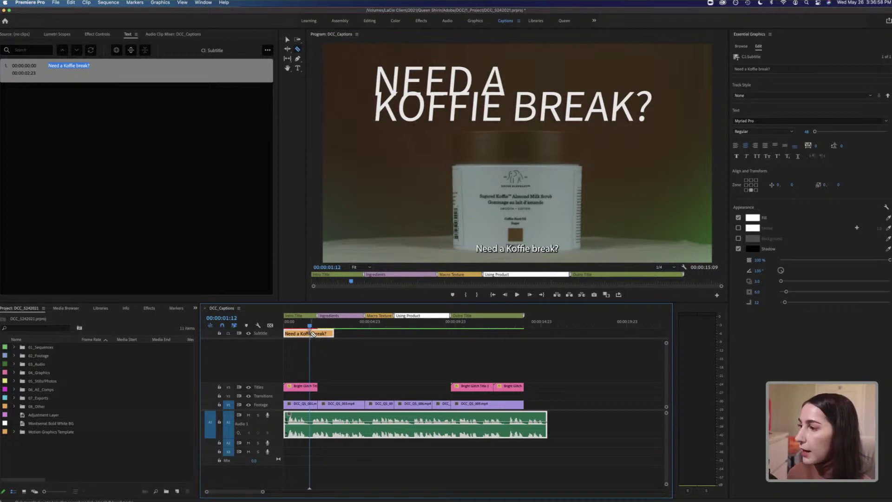
left_click(312, 334)
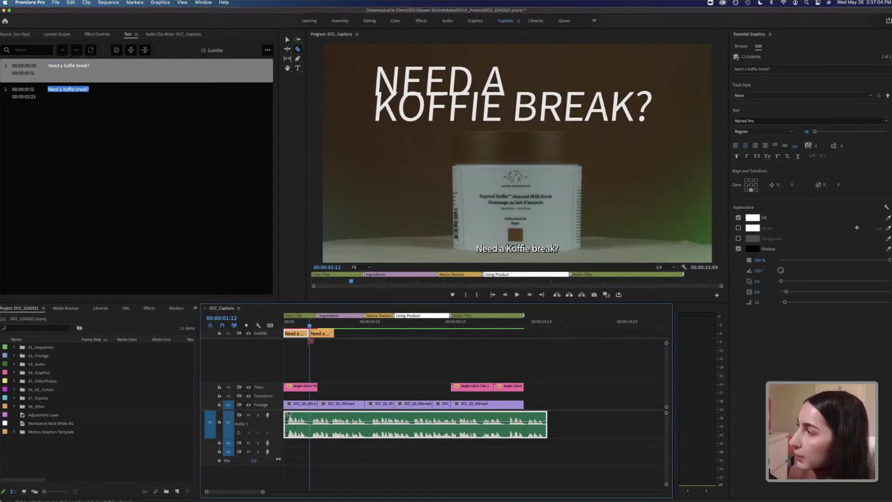
key("super+z")
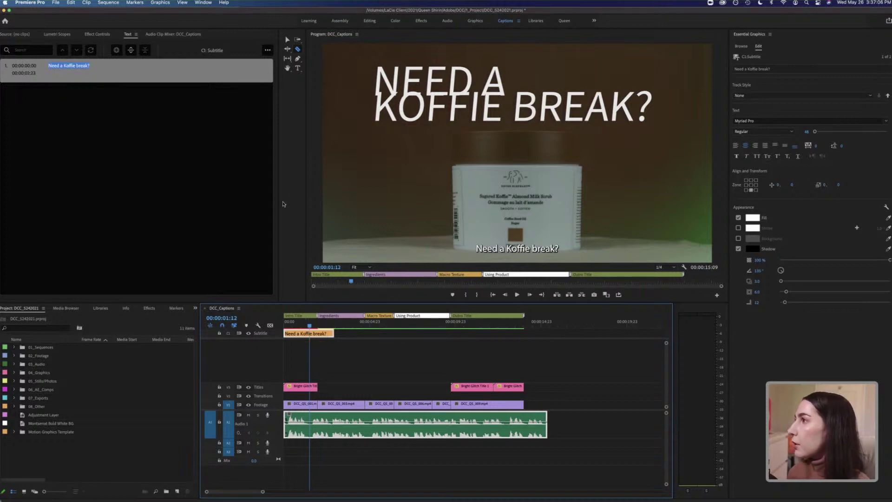
left_click(132, 50)
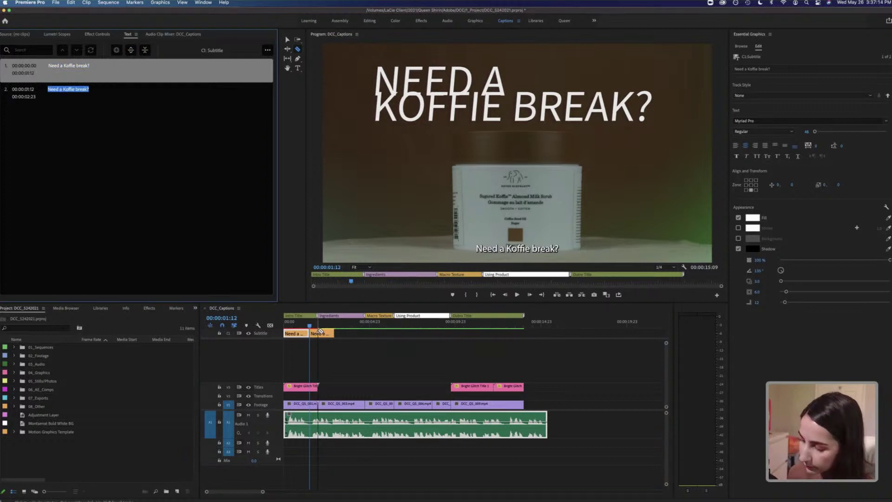
left_click_drag(319, 331, 333, 332)
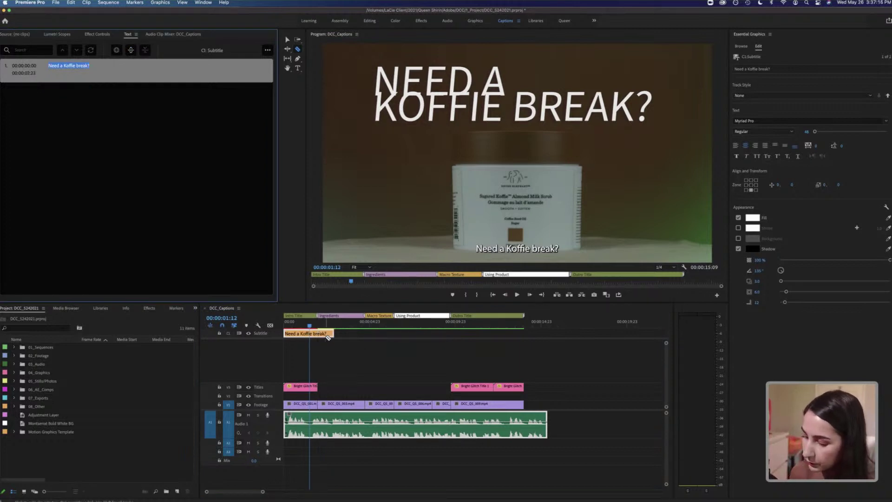
Try trimming the caption's end to 00:00:01:12 and adding a separate caption behind it, and undo these changes.
key("v")
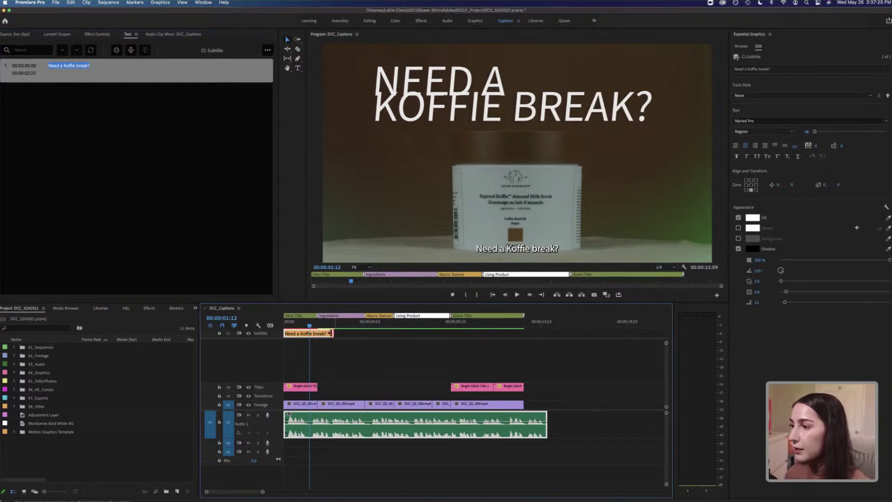
left_click_drag(331, 333, 309, 333)
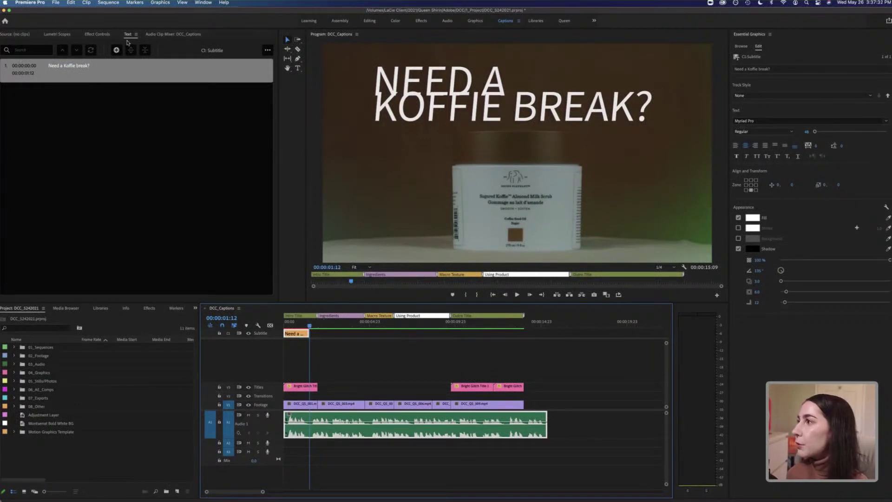
left_click(118, 53)
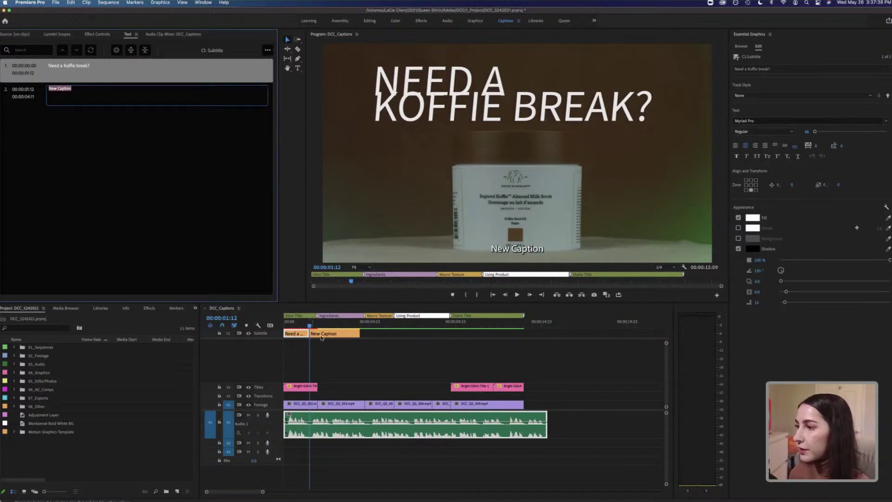
left_click(327, 334)
key("Delete")
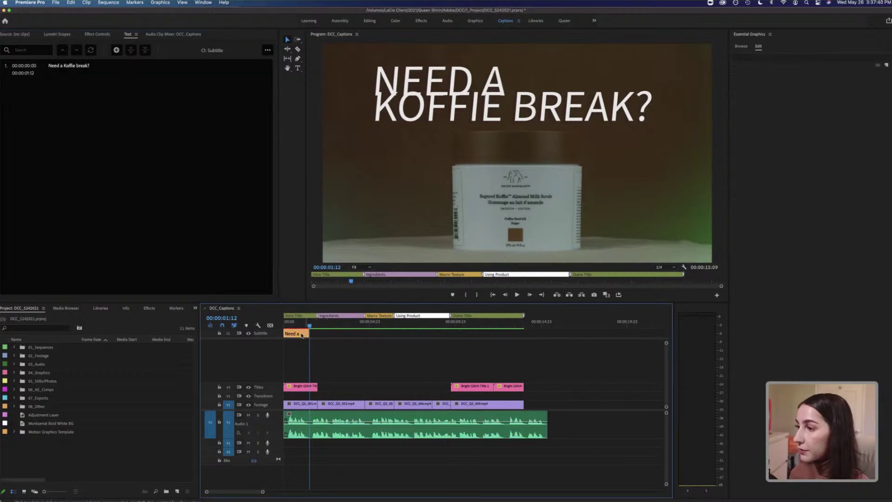
key("super+z")
key("super+z")
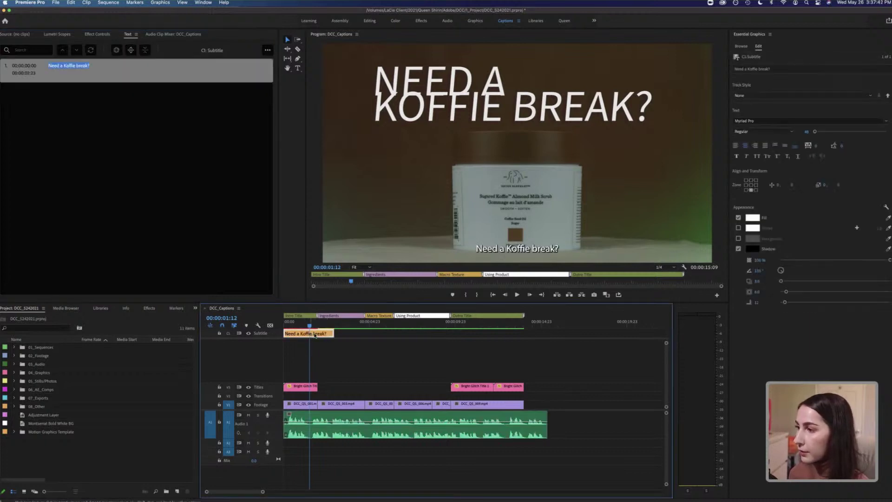
Extend the "Need a Koffie break?" caption to 00:00:07:02 and split it at 00:00:01:12 with the Razor tool.
left_click_drag(339, 333, 403, 333)
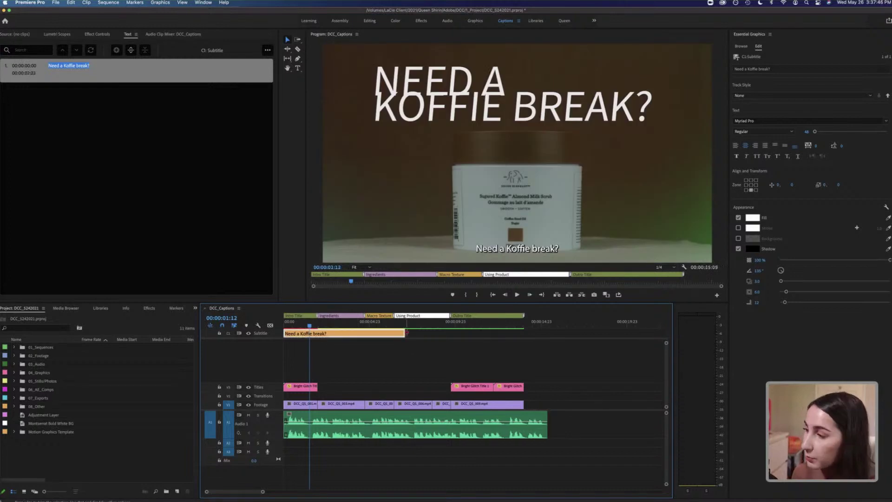
key("c")
left_click(310, 333)
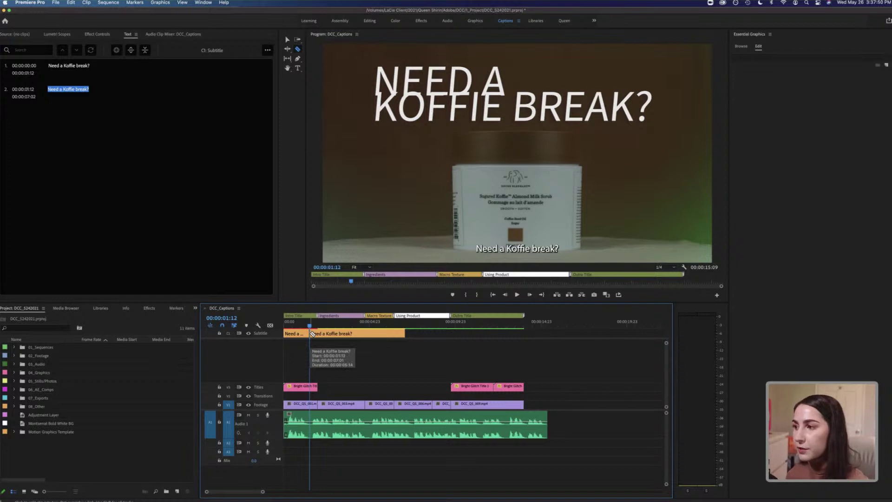
Play on through the voiceover and split the remaining caption at the phrase breaks, 00:00:02:18 and 00:00:04:21.
key("space")
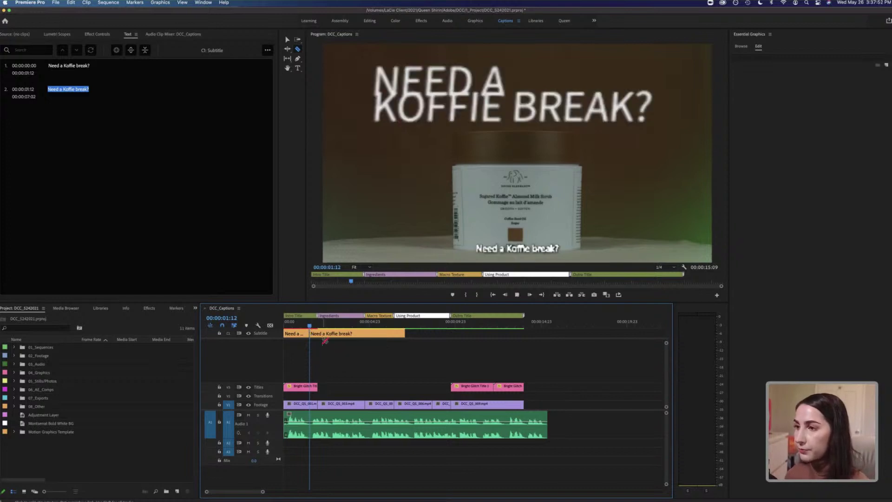
key("space")
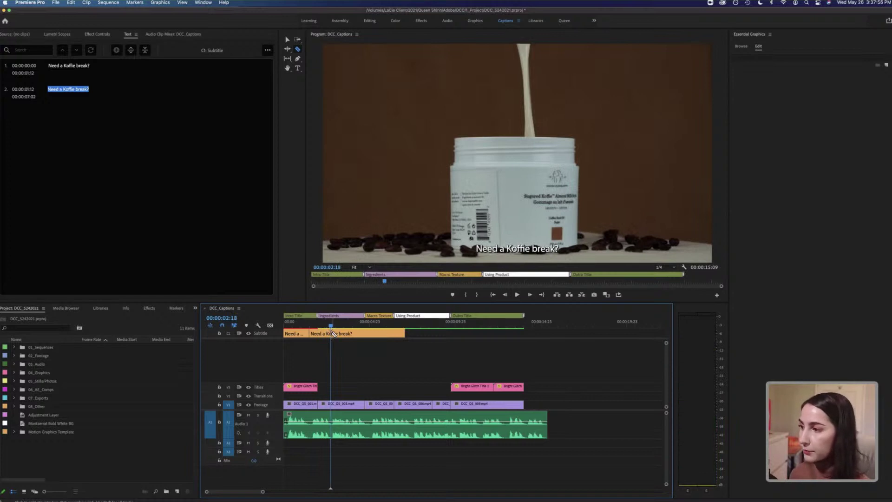
left_click(333, 334)
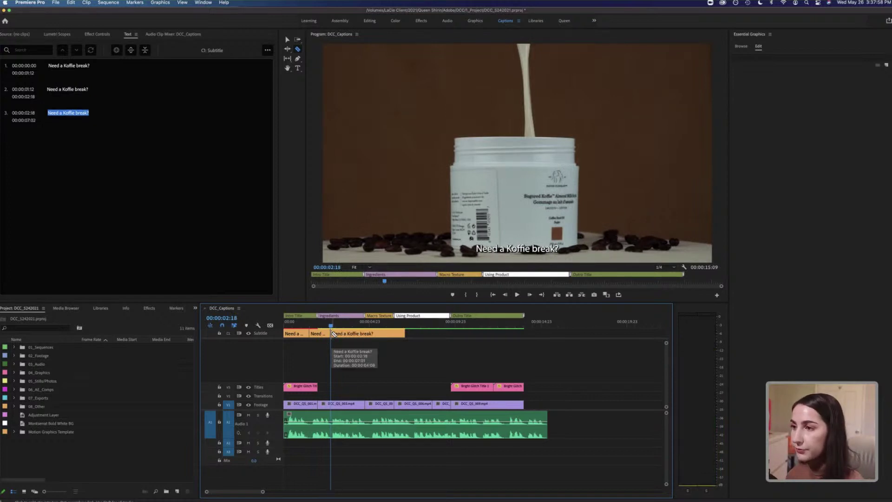
key("space")
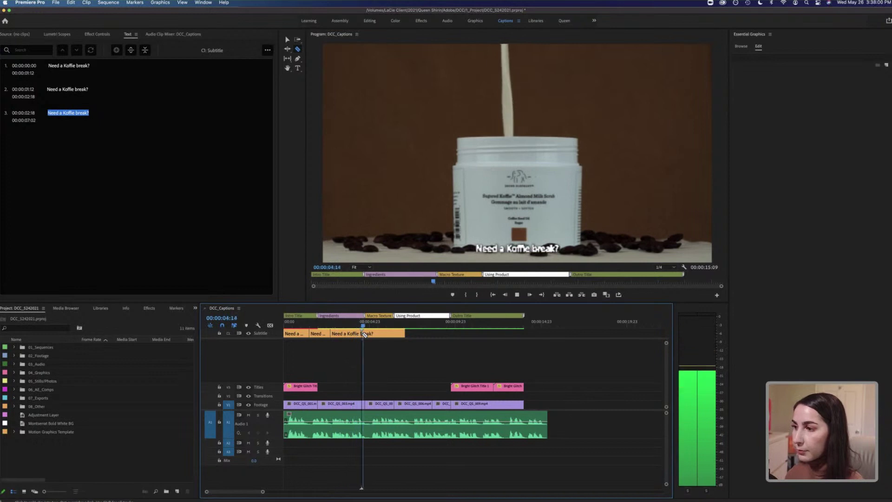
key("space")
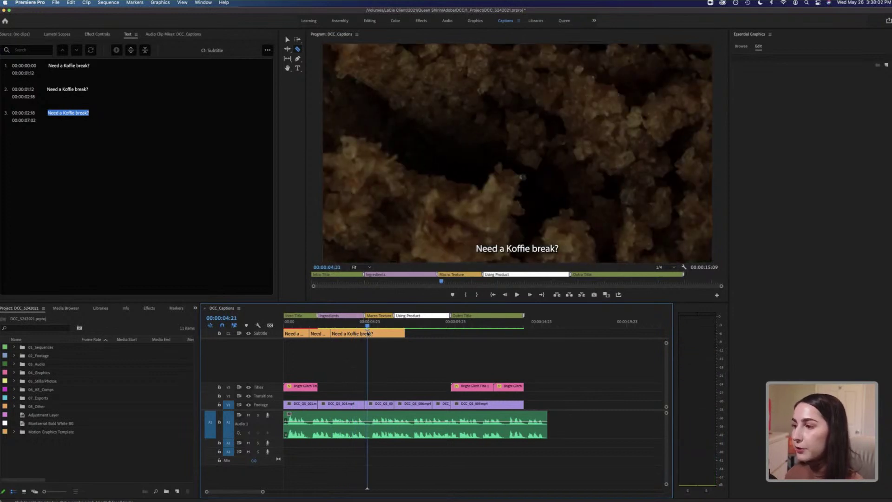
left_click(368, 333)
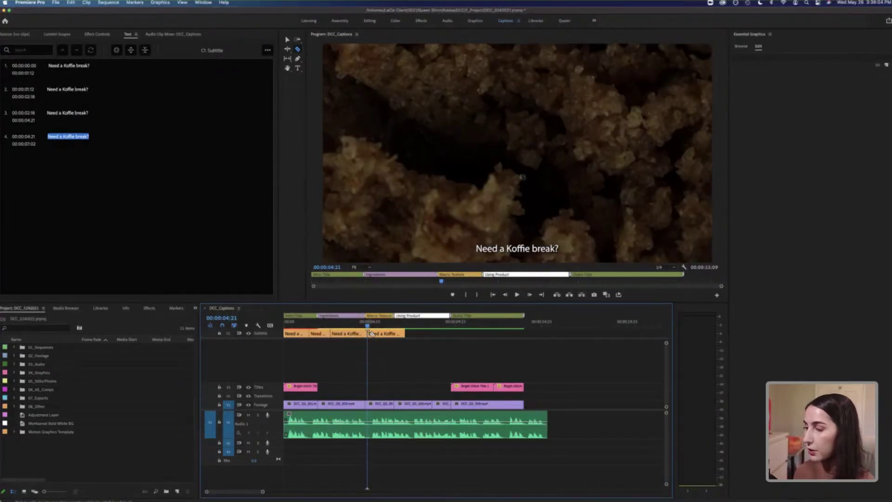
Replay the second phrase of the voiceover and change the second caption's text to "We won't milk it,".
key("v")
left_click(320, 333)
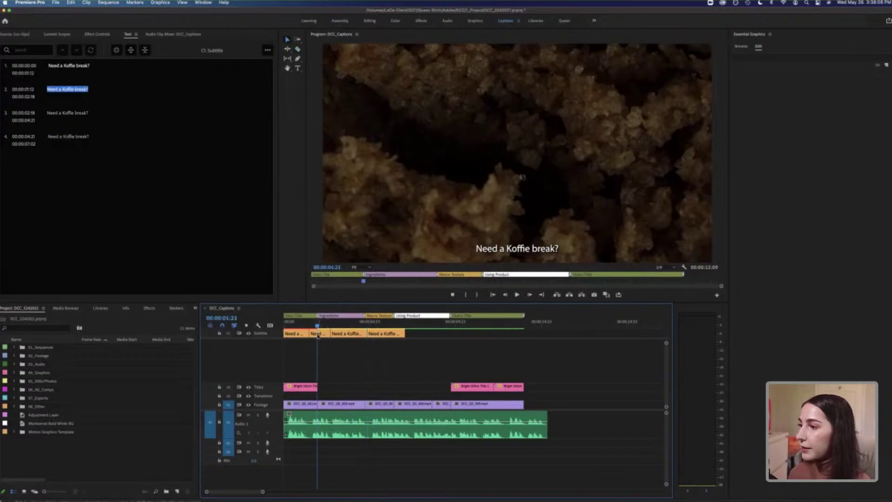
left_click(321, 334)
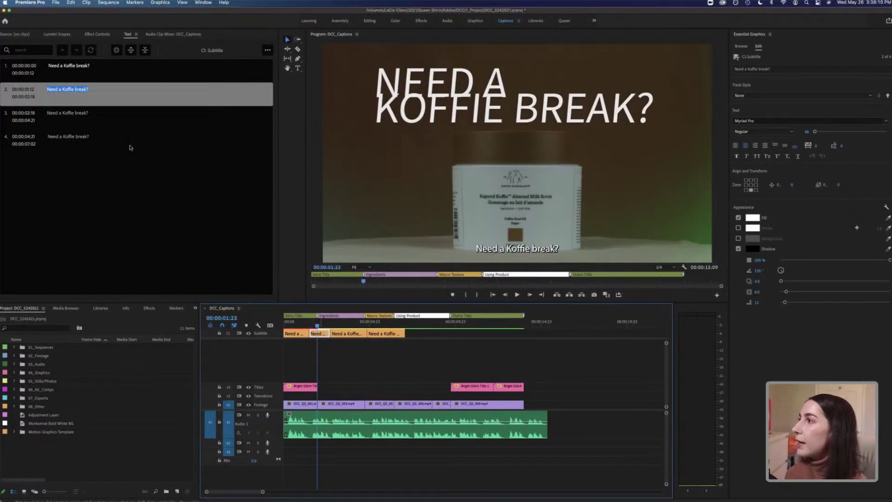
double_click(62, 90)
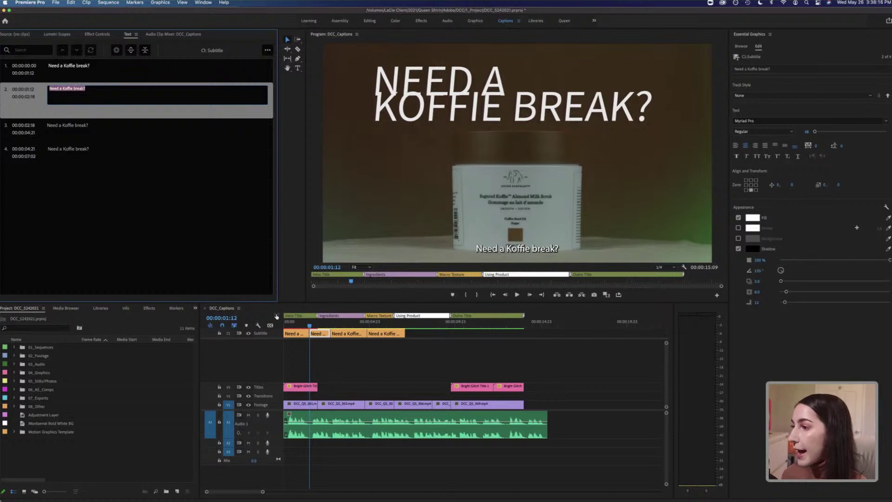
left_click(309, 325)
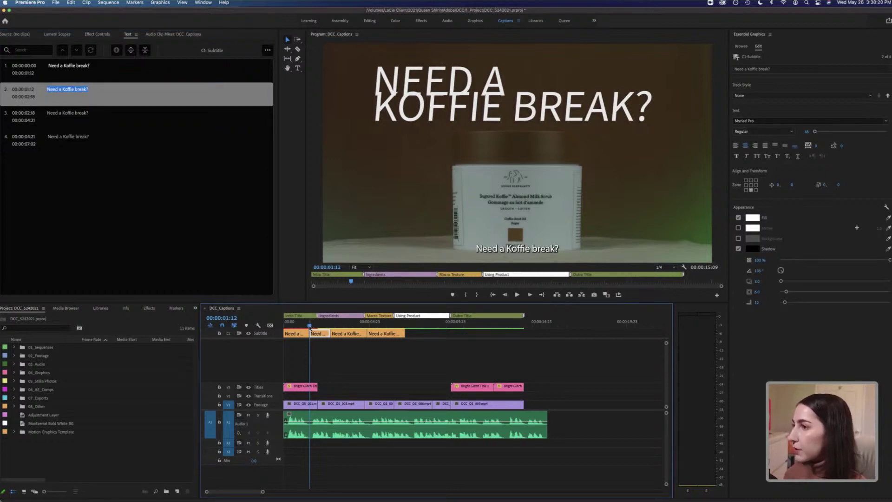
left_click(318, 326)
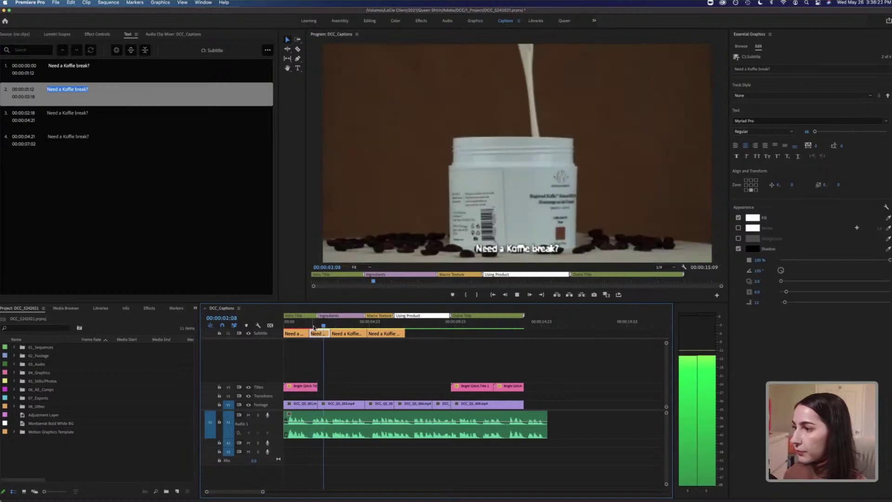
double_click(75, 88)
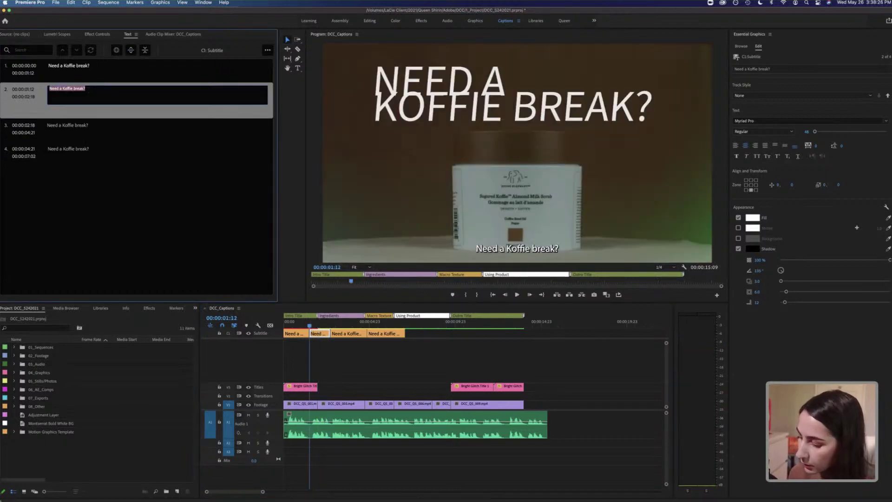
type("We won't m")
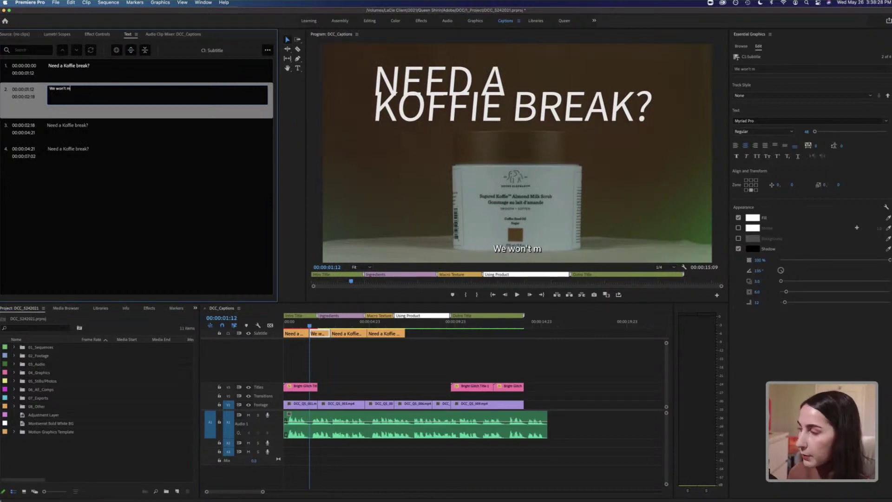
type("ilk it,")
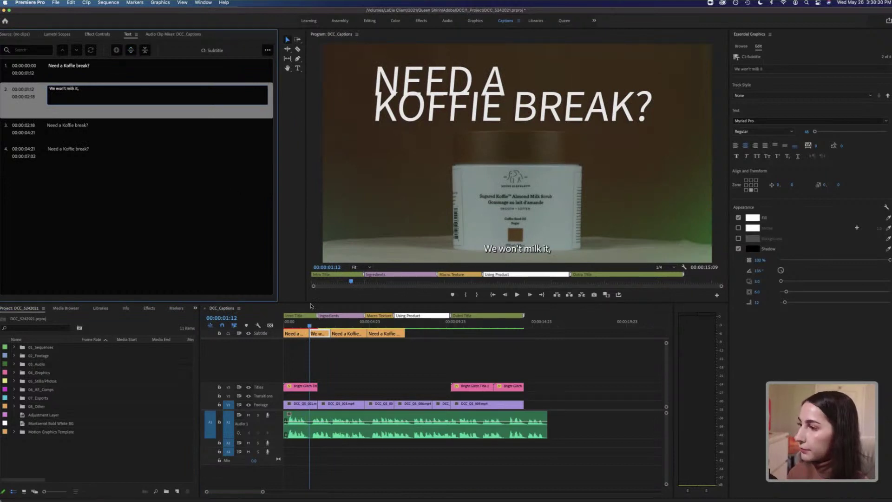
Play the next phrase and change the third caption's text to "but our sugar scrub is the best.".
left_click(329, 325)
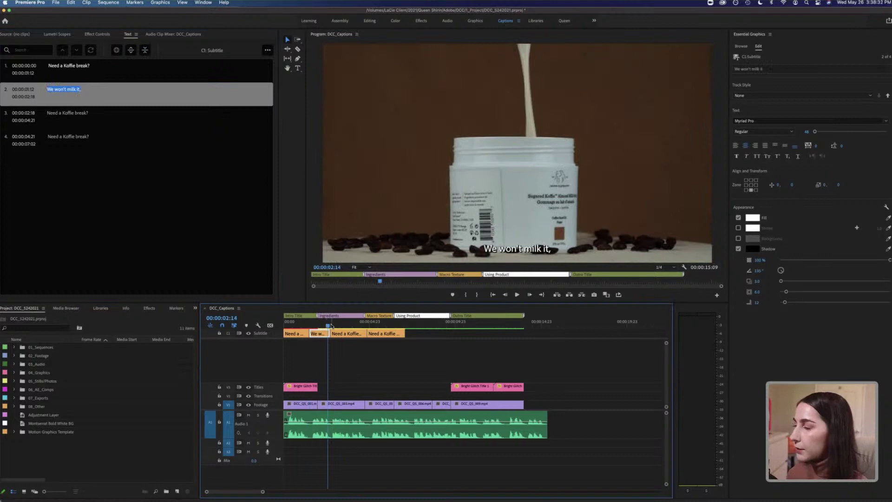
key("space")
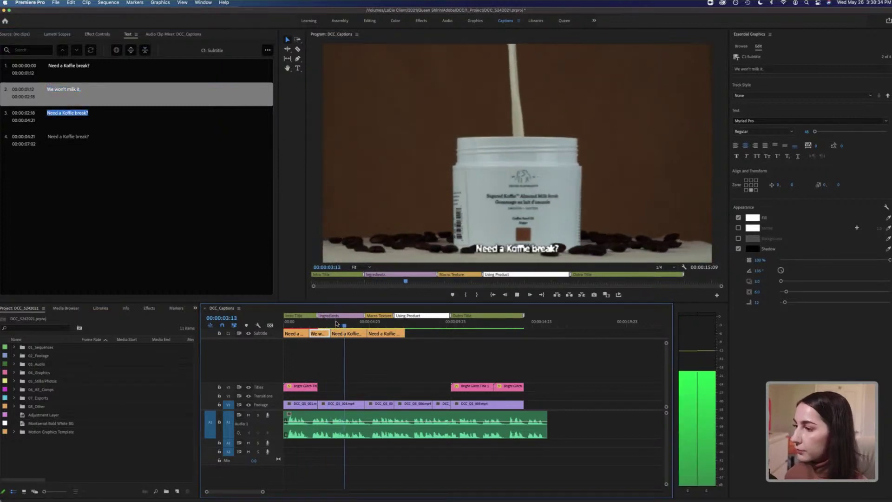
left_click(348, 324)
left_click(349, 334)
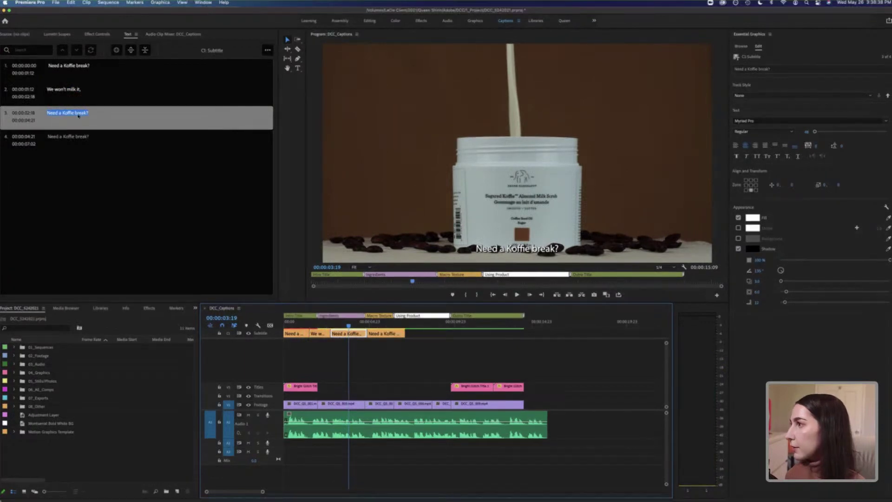
double_click(100, 114)
type("bu")
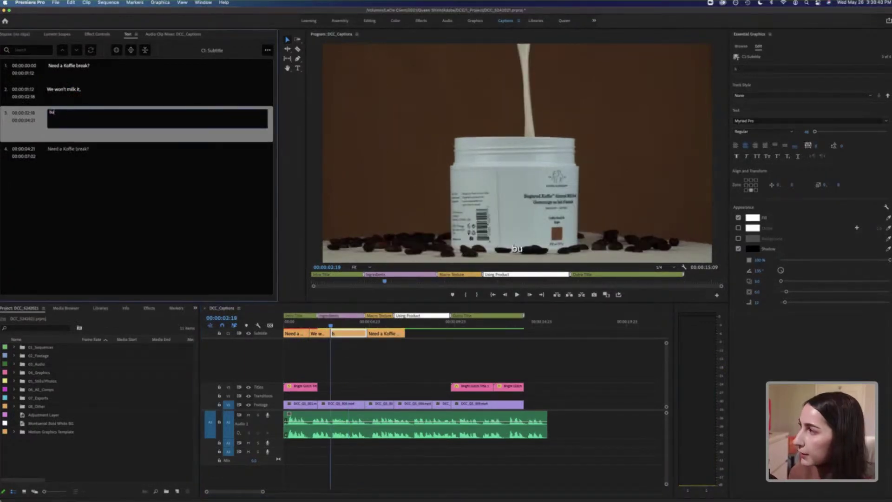
type("t our sugar srub")
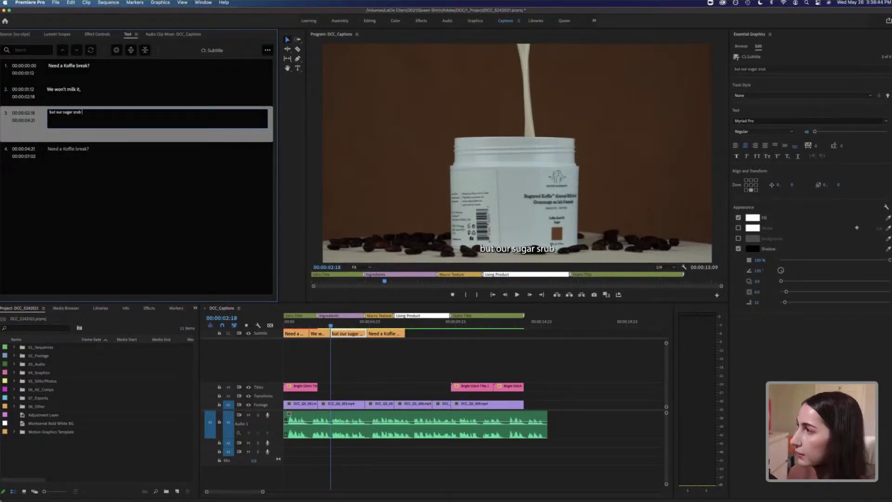
type(" is the best.")
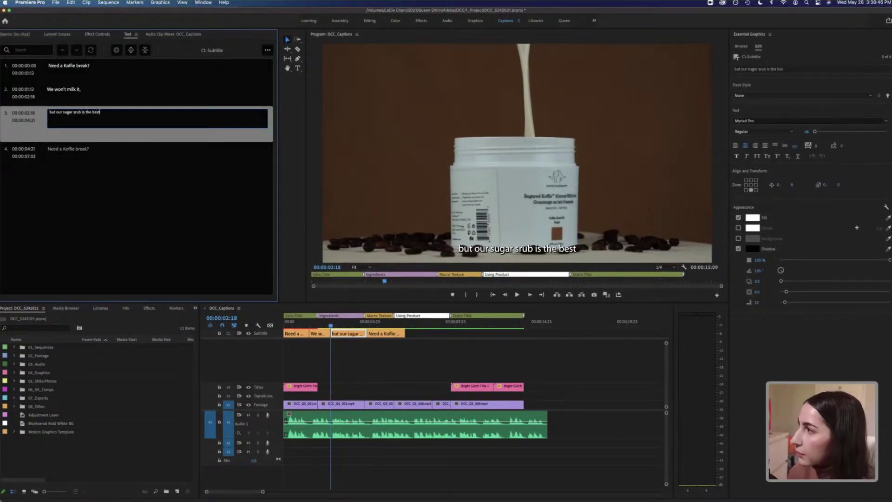
left_click(75, 112)
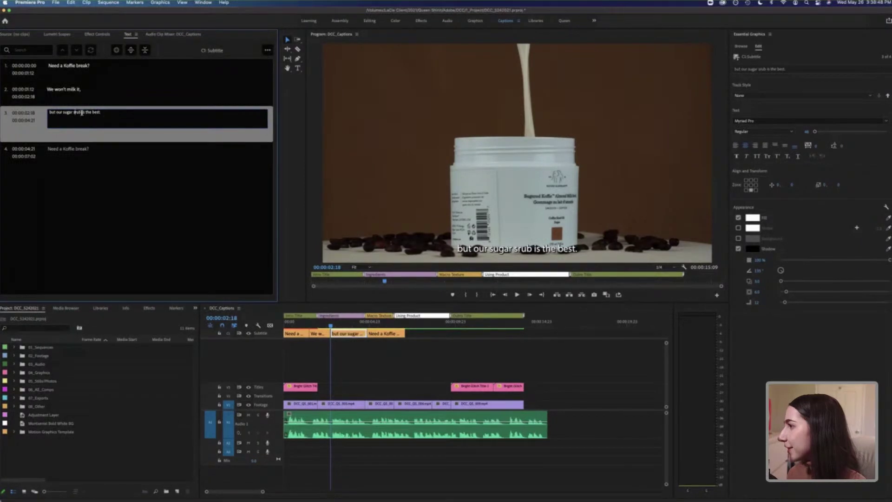
type("c")
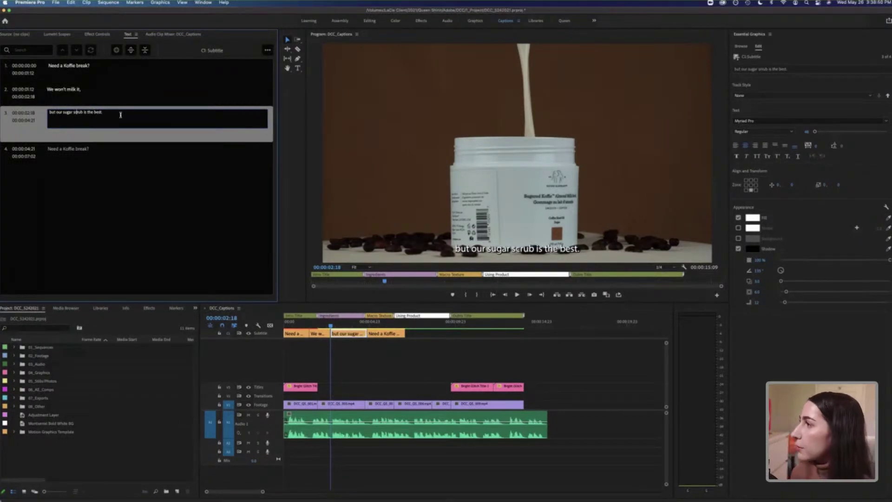
Play the voiceover on from 00:00:04:12 and extend the fourth caption's end to 00:00:07:09.
left_click(361, 323)
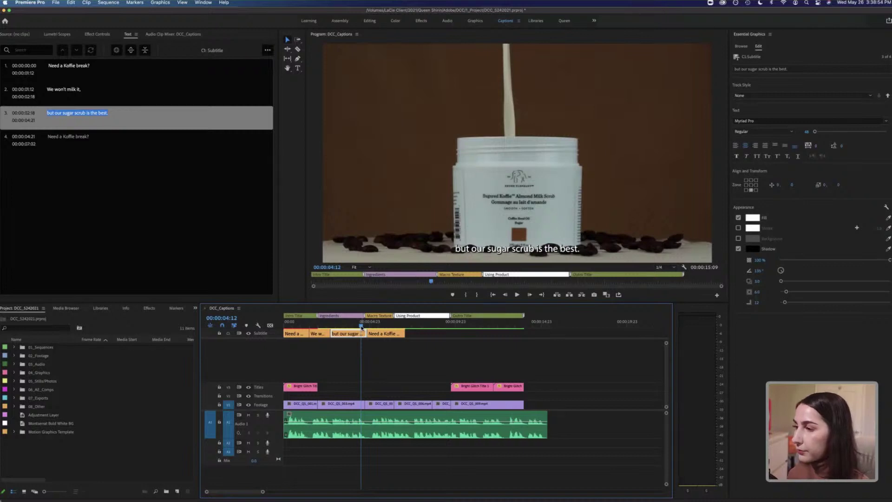
key("space")
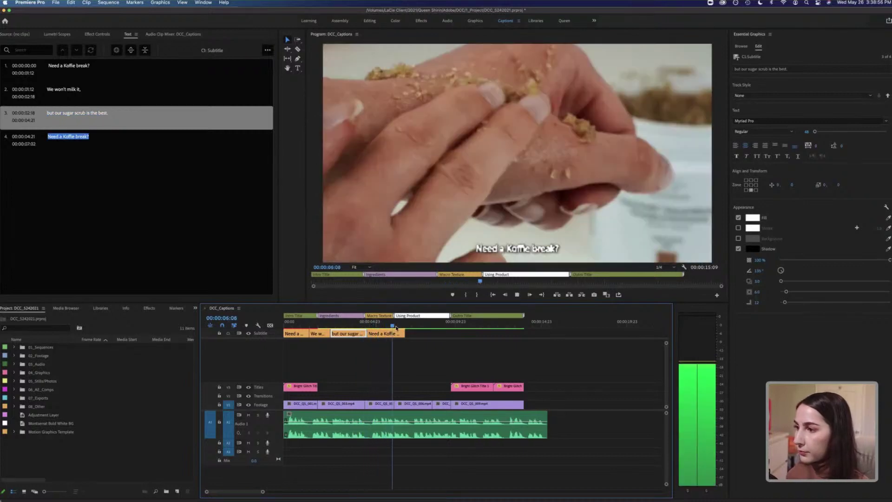
key("space")
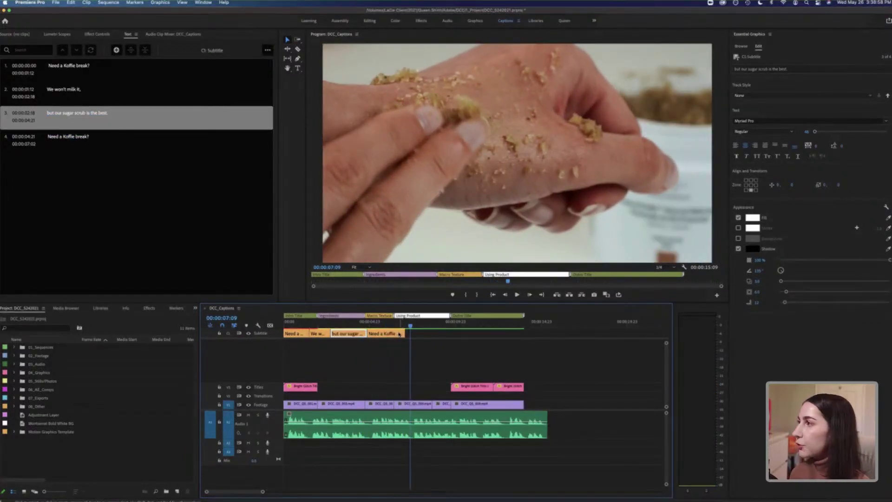
left_click_drag(402, 333, 410, 333)
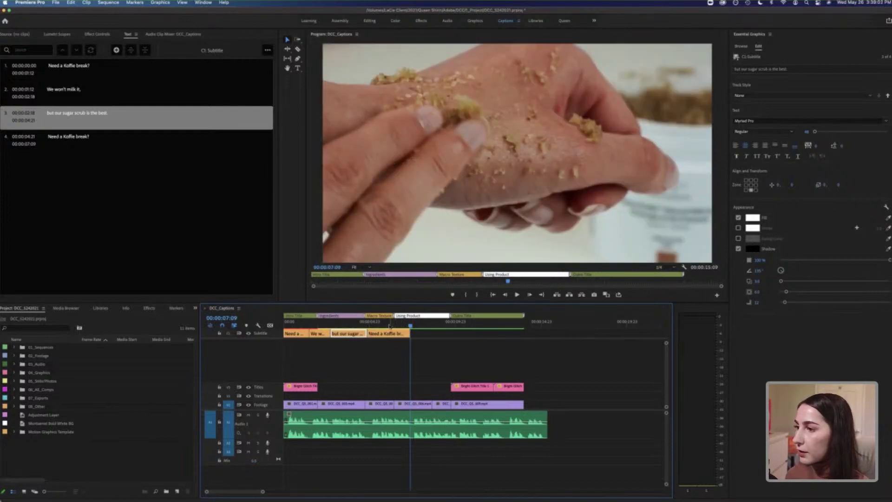
Change the fourth caption's text to "Made with ultra fine ground coffee,".
left_click(389, 325)
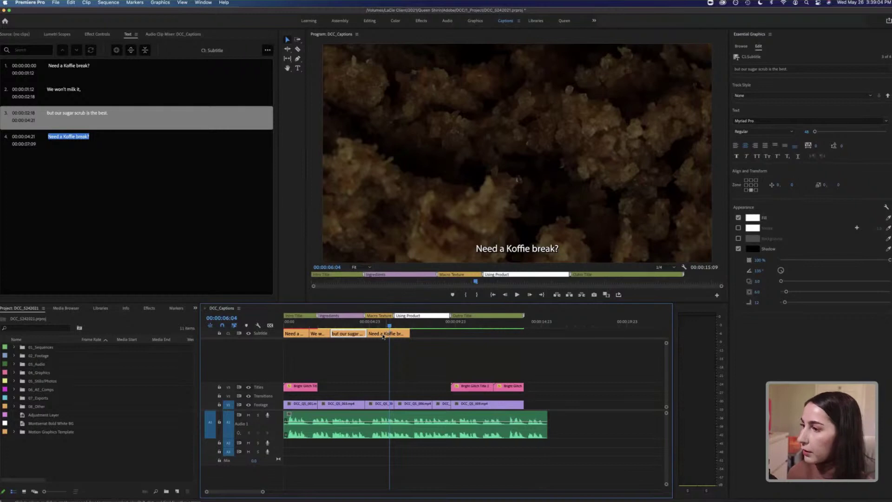
left_click(381, 334)
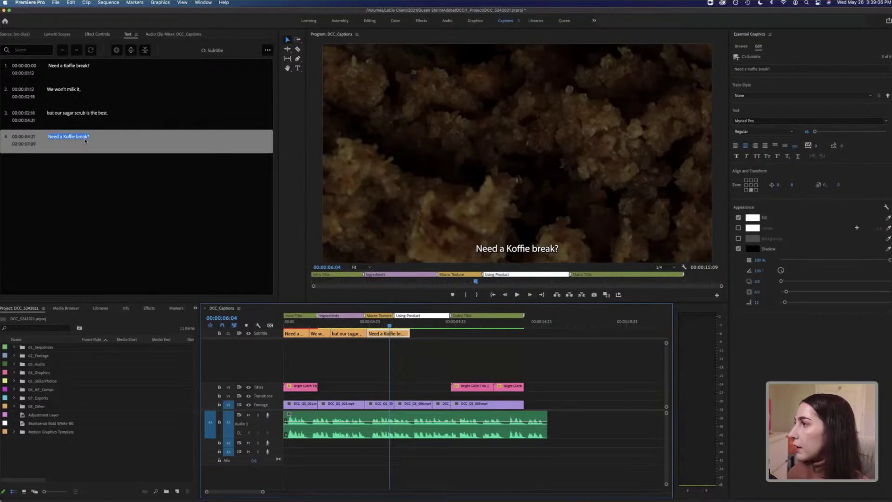
double_click(68, 135)
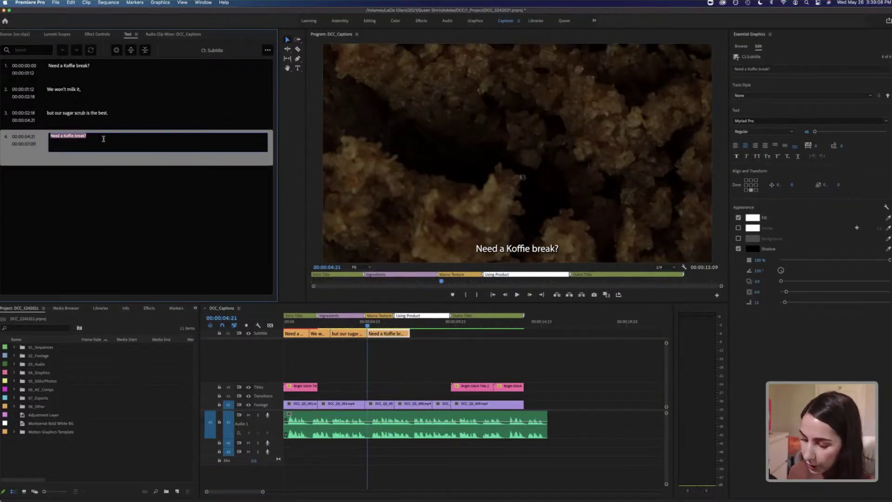
type("Made wi")
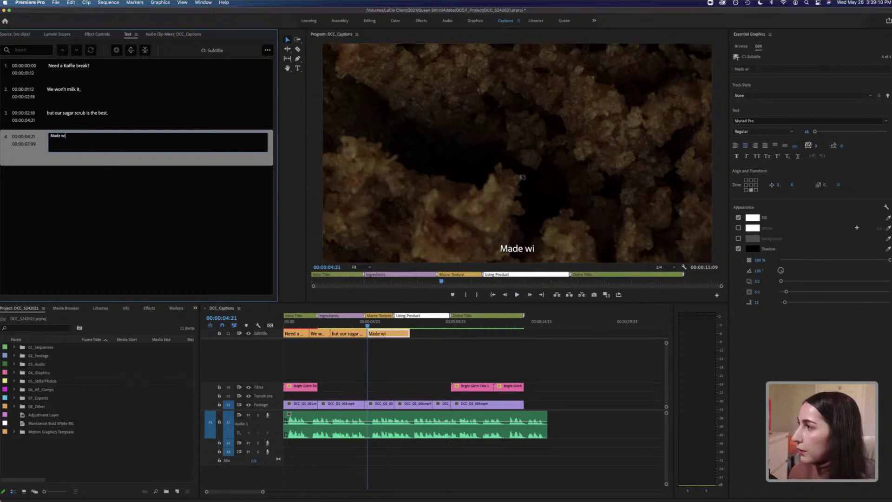
type("th ultra f")
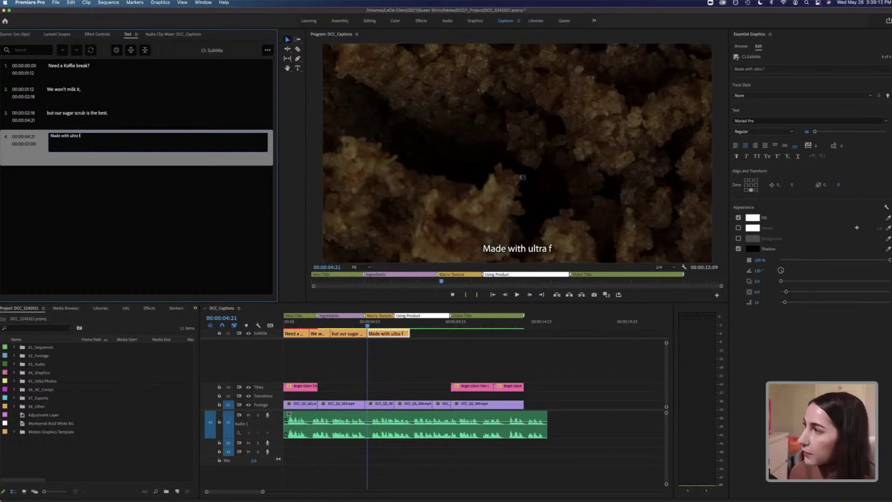
type("ine ground co")
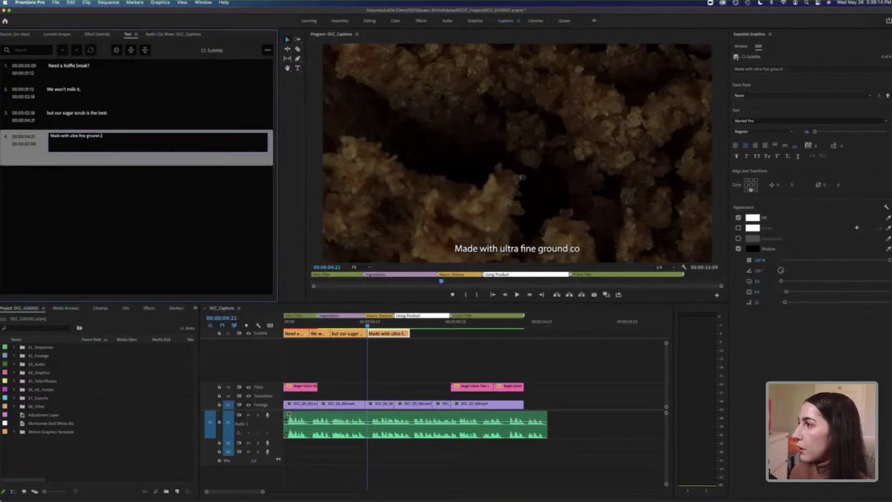
type("ffee")
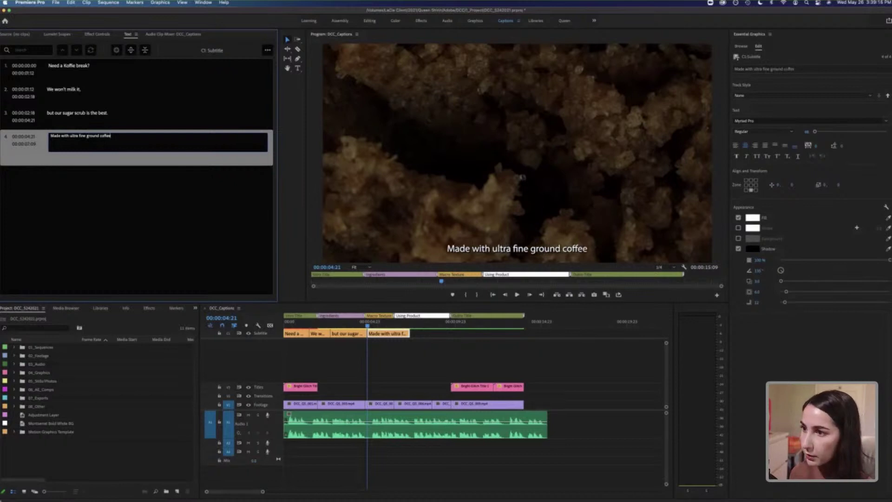
type(",")
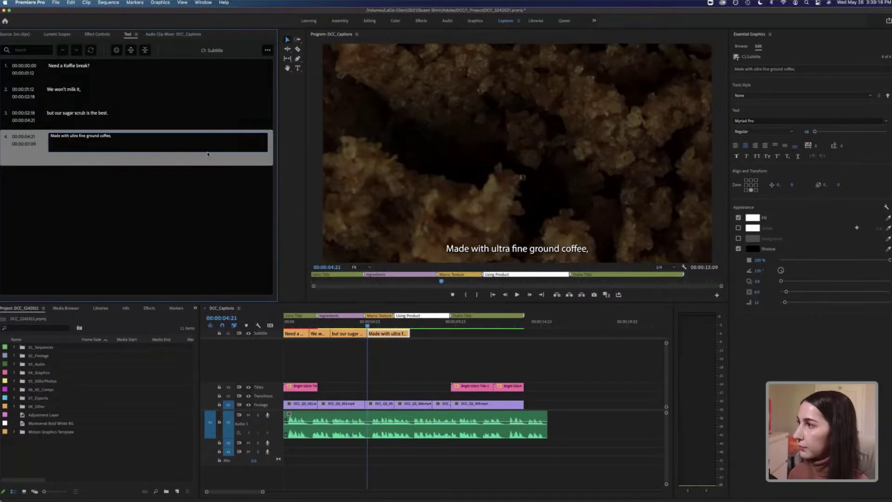
Extend the fourth caption's end to 00:00:11:18 and split it at 00:00:07:13 with the Razor tool.
left_click(387, 325)
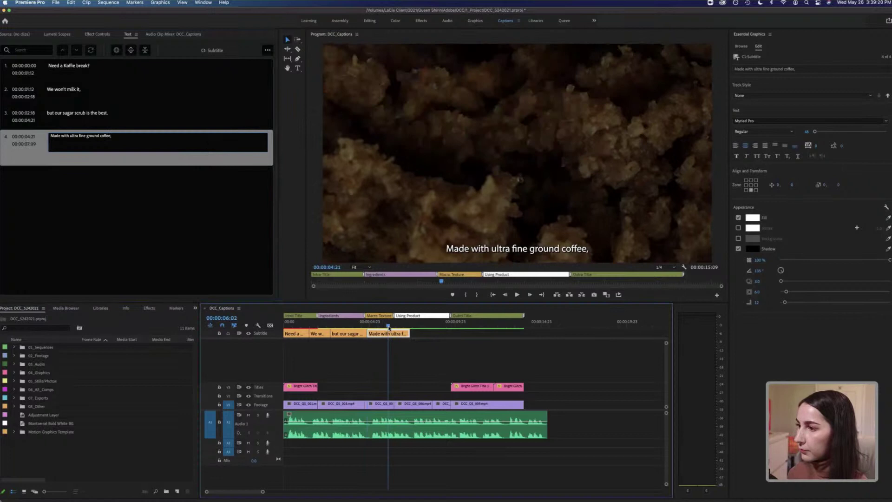
left_click(408, 325)
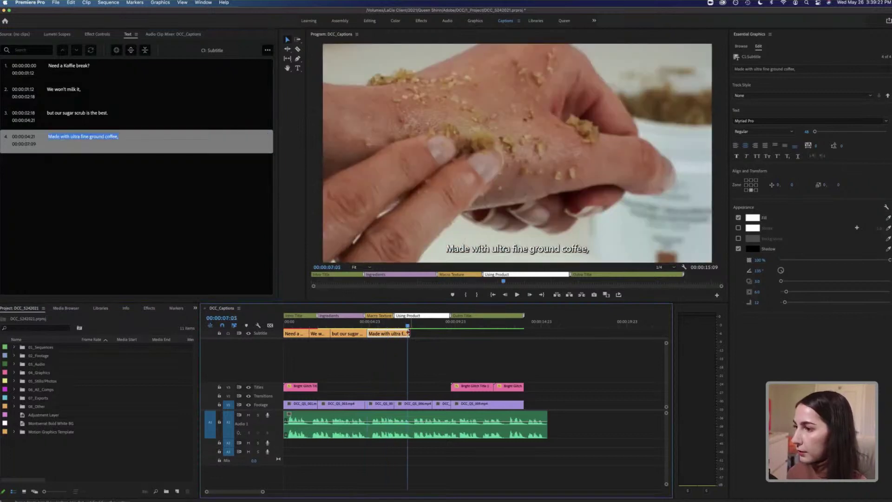
left_click_drag(409, 333, 484, 333)
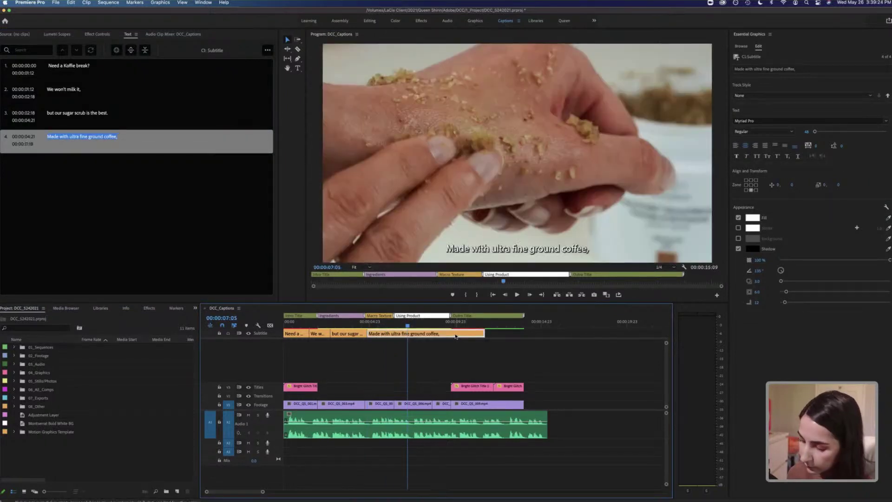
key("c")
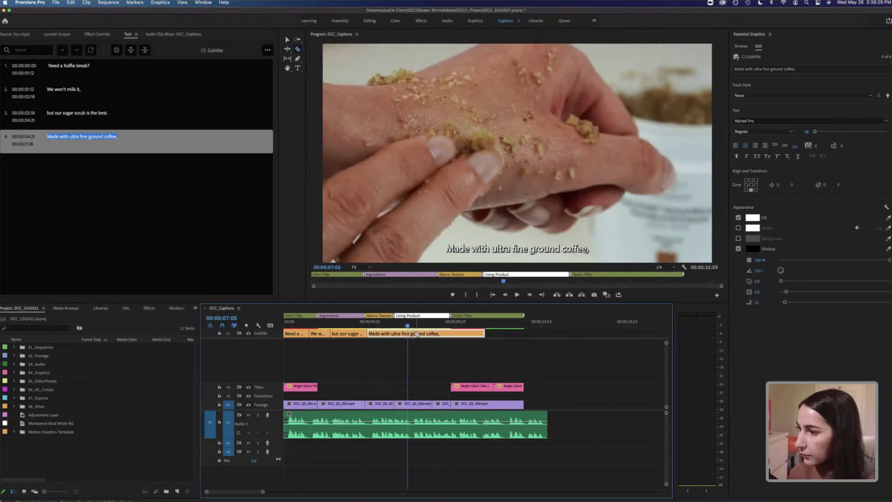
left_click(413, 333)
Play the voiceover on from 00:00:06:23 and split the fifth caption at 00:00:10:01 with the Razor tool.
left_click_drag(407, 325, 404, 326)
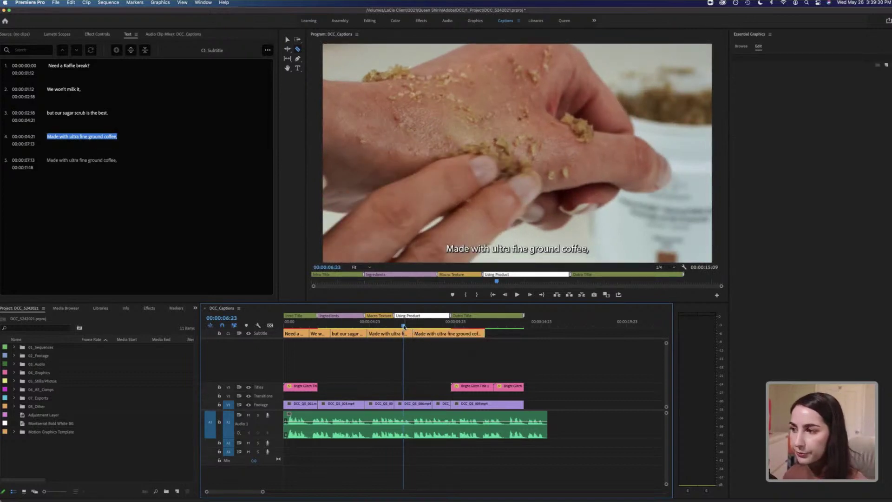
key("space")
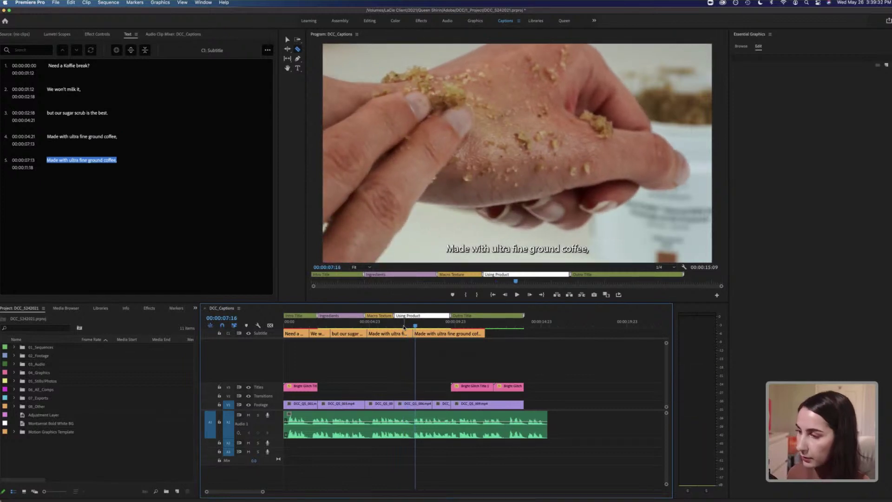
key("space")
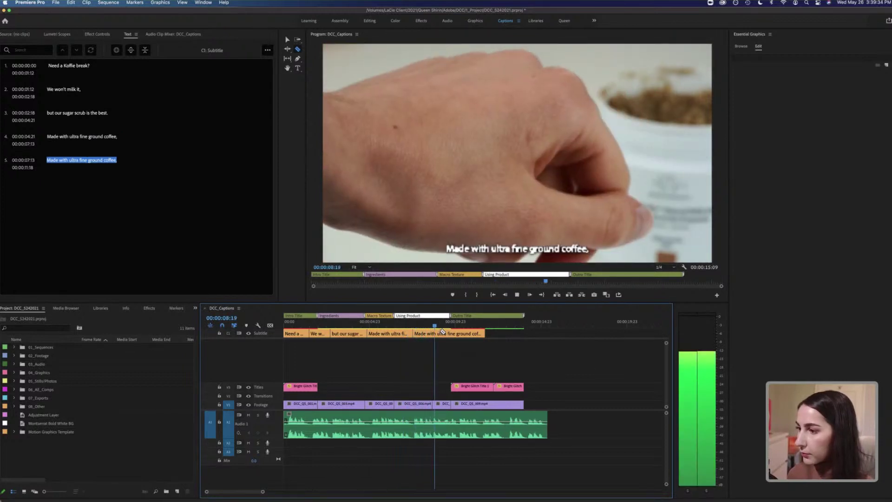
key("space")
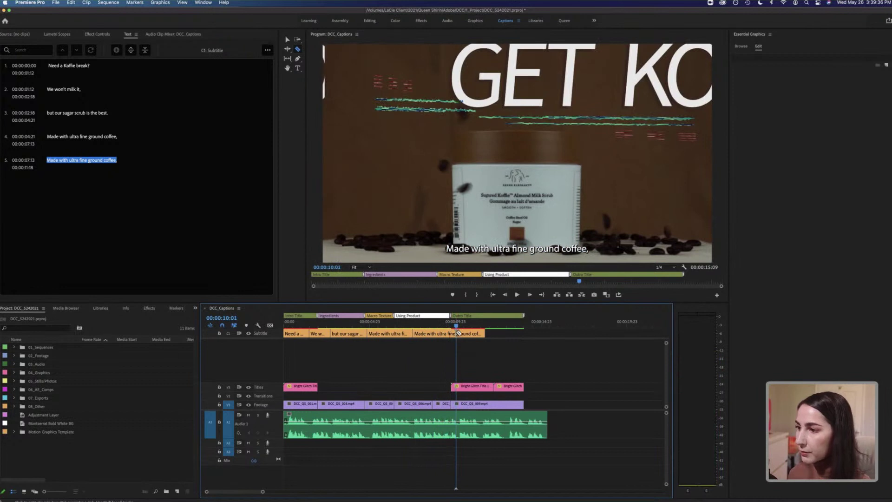
left_click(456, 334)
key("v")
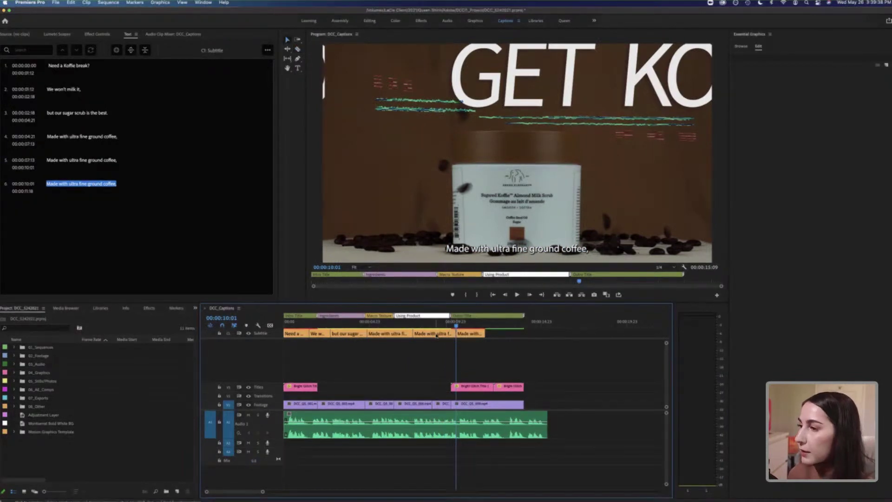
Change the fifth caption's text to "our scrub gives you instant smooth skin" without a final period.
left_click(432, 333)
left_click(431, 322)
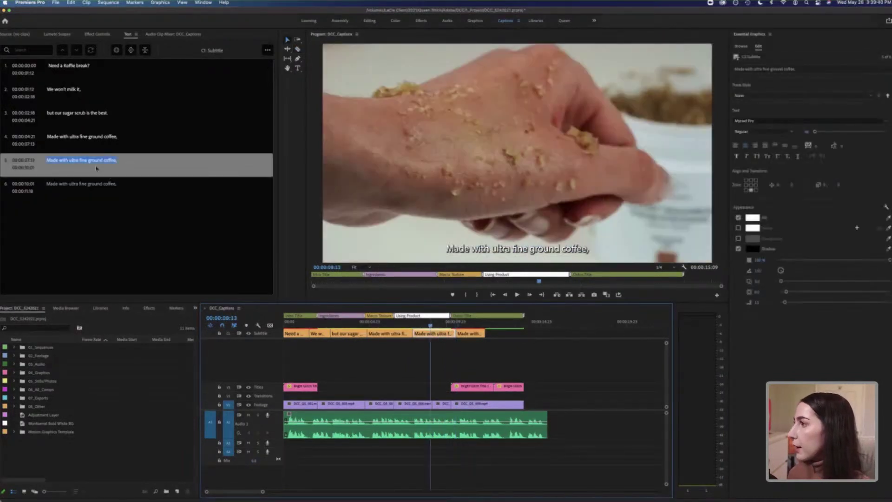
double_click(124, 162)
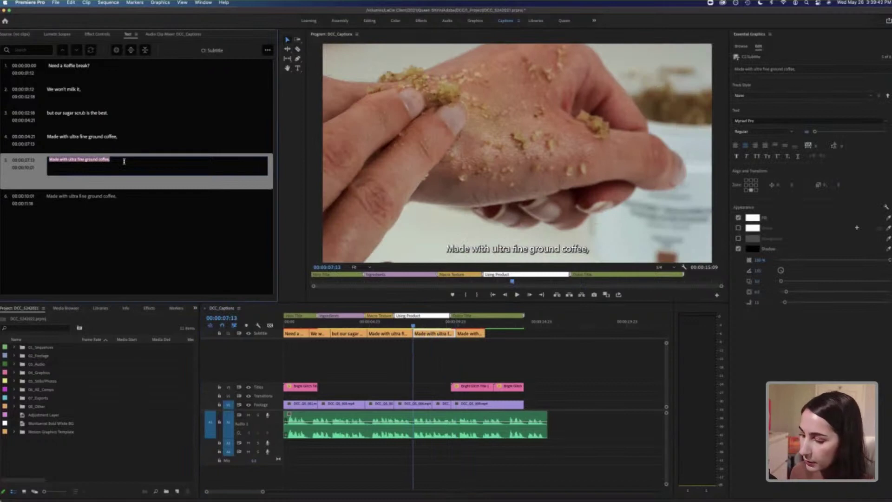
type("our sc")
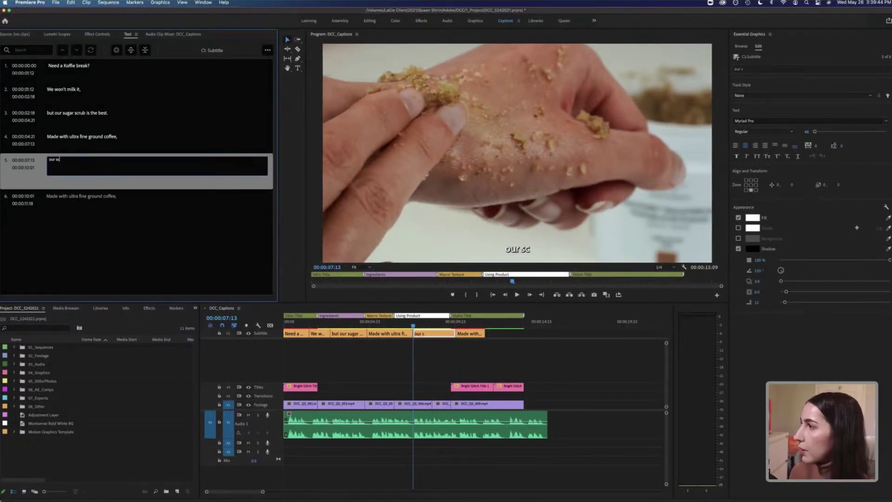
type("rub give")
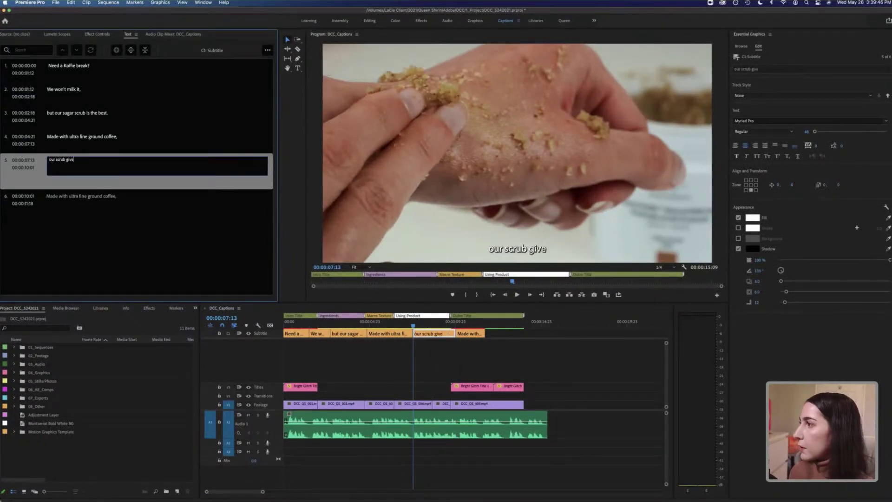
type("s you instant s")
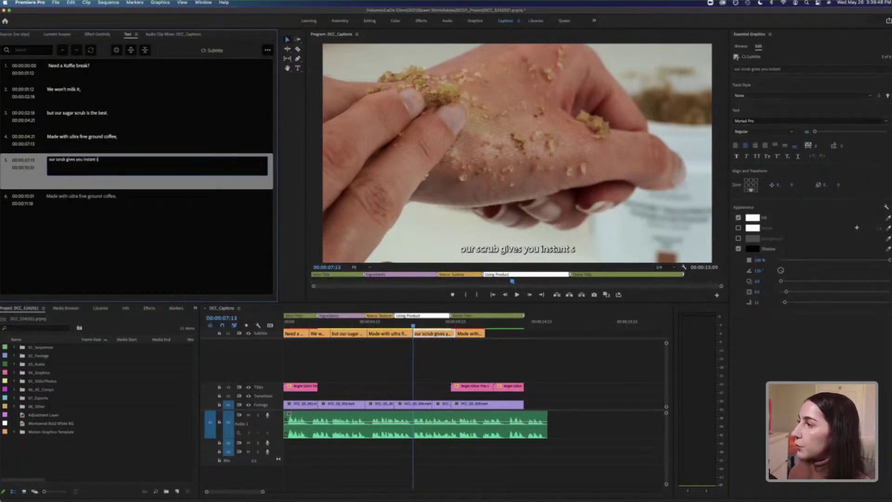
type("mooth skin.")
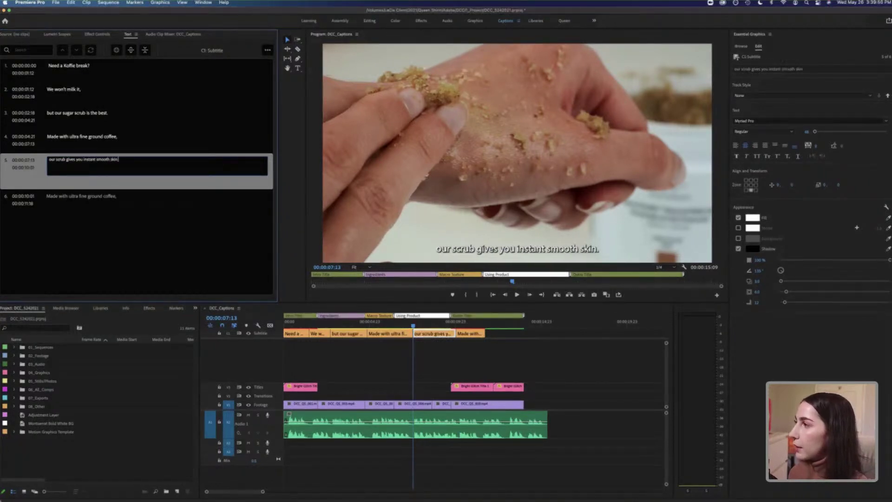
key("BackSpace")
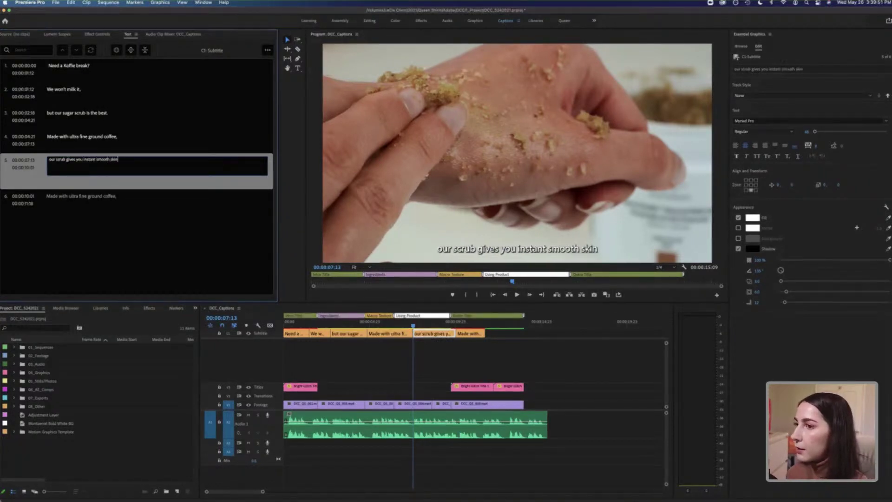
Play the phrase after the fifth caption and trim the sixth caption's end to 00:00:11:12.
left_click(457, 327)
key("space")
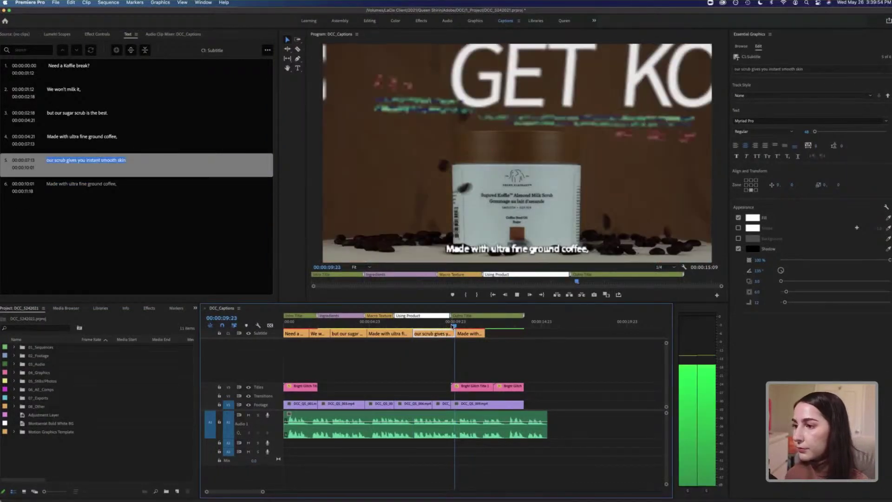
key("space")
left_click_drag(481, 333, 481, 333)
Change the sixth caption's text to "and a healthy glow.".
left_click(469, 326)
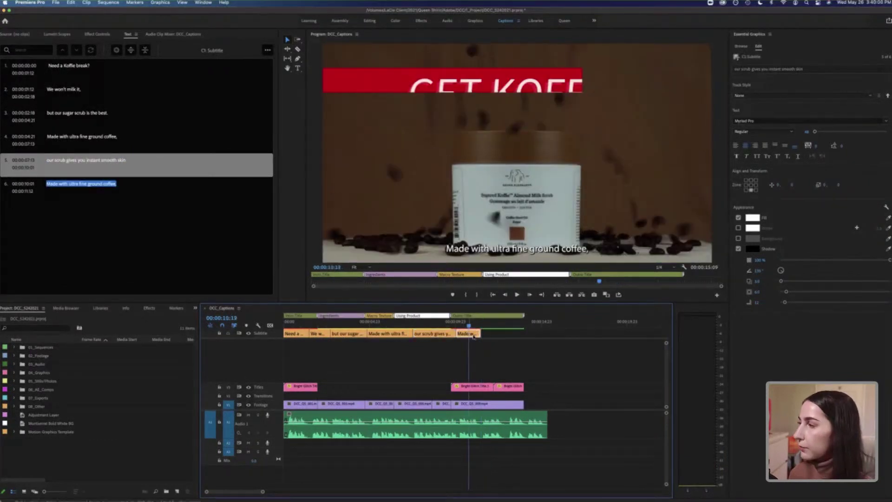
double_click(98, 178)
double_click(100, 189)
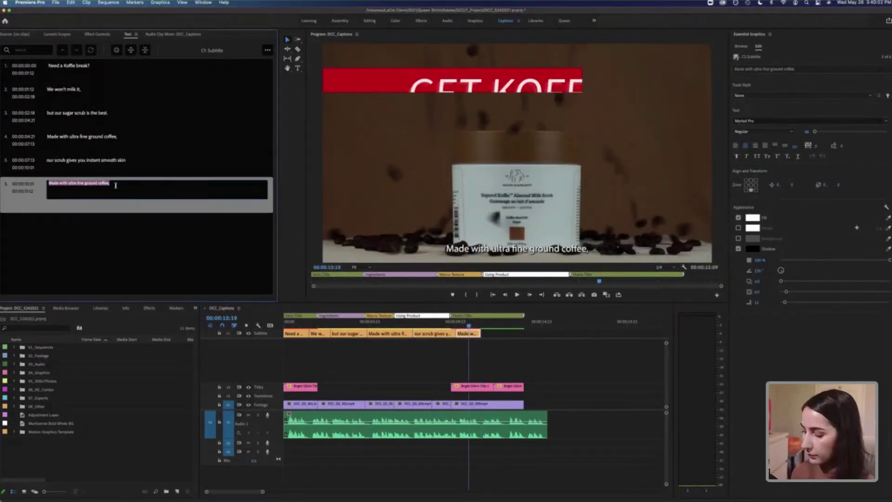
type("and a ealt")
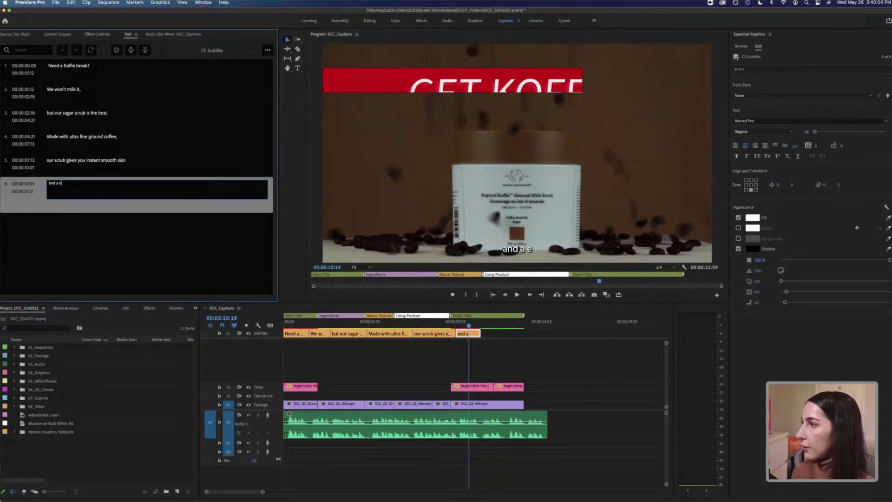
key("BackSpace")
key("BackSpace")
key("BackSpace")
key("BackSpace")
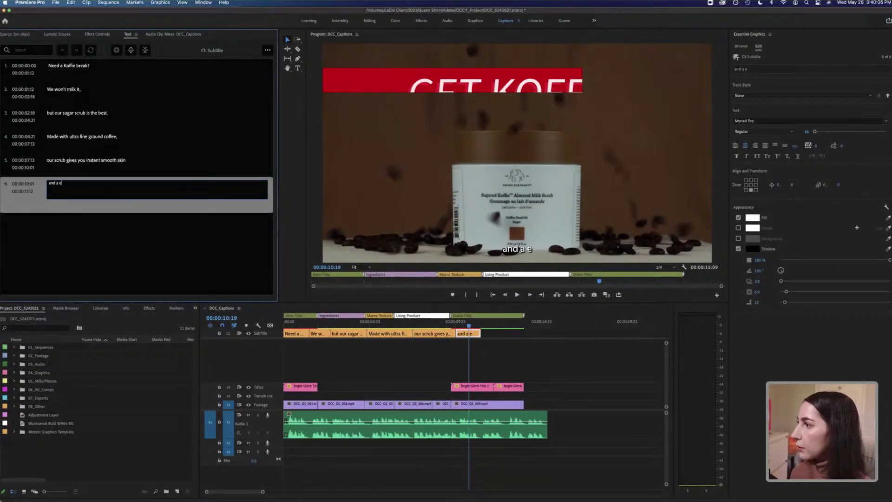
type("healthy")
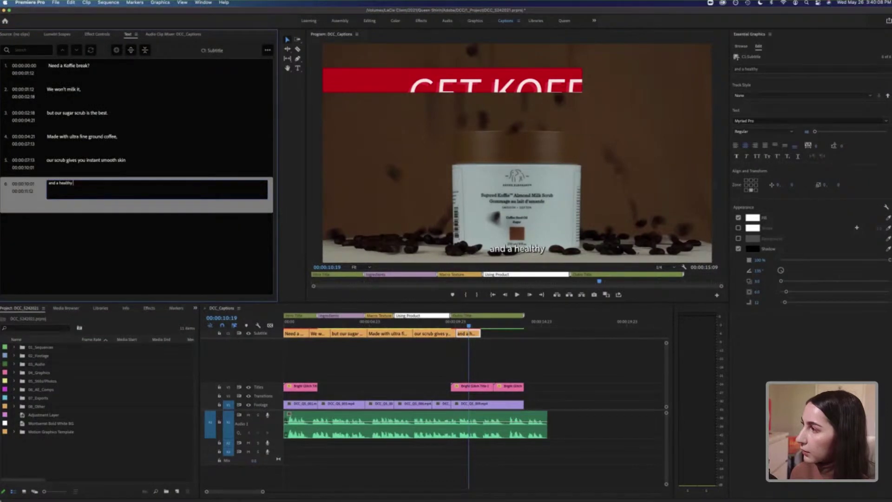
type(" glow.")
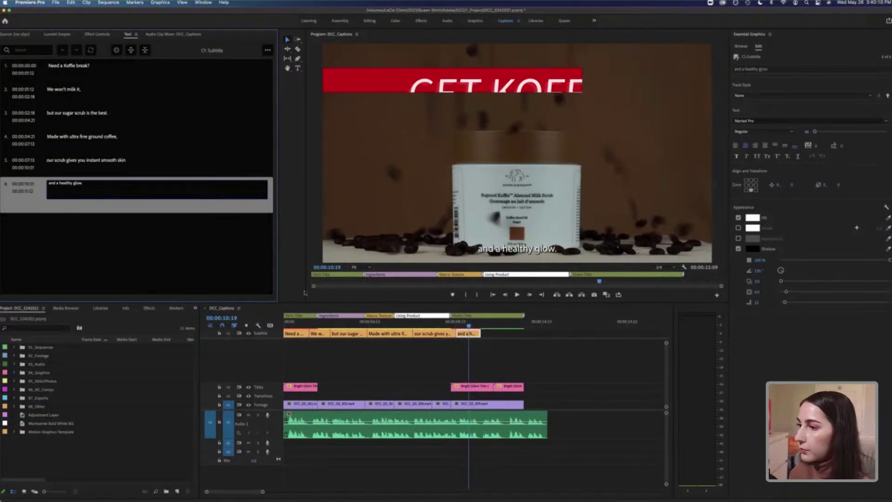
Extend the sixth caption's end to 00:00:15:09 and split it at 00:00:11:12 with the Razor tool.
left_click(476, 325)
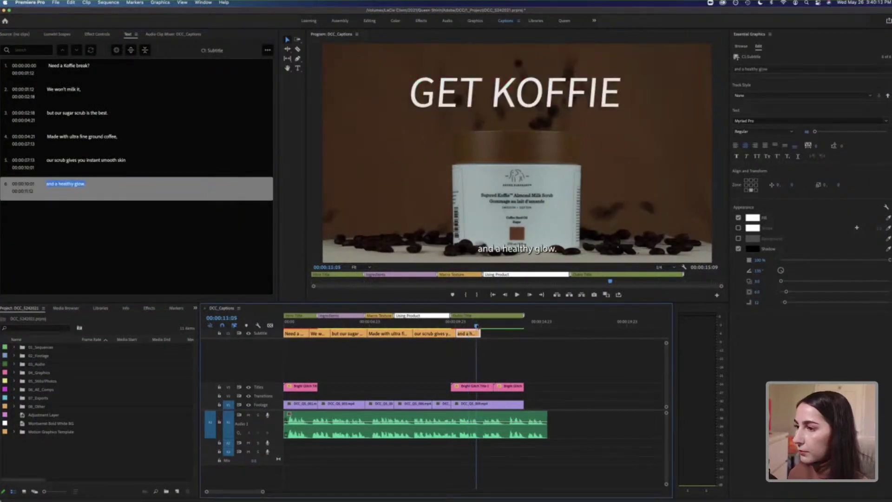
left_click_drag(480, 333, 539, 331)
left_click_drag(541, 332, 547, 332)
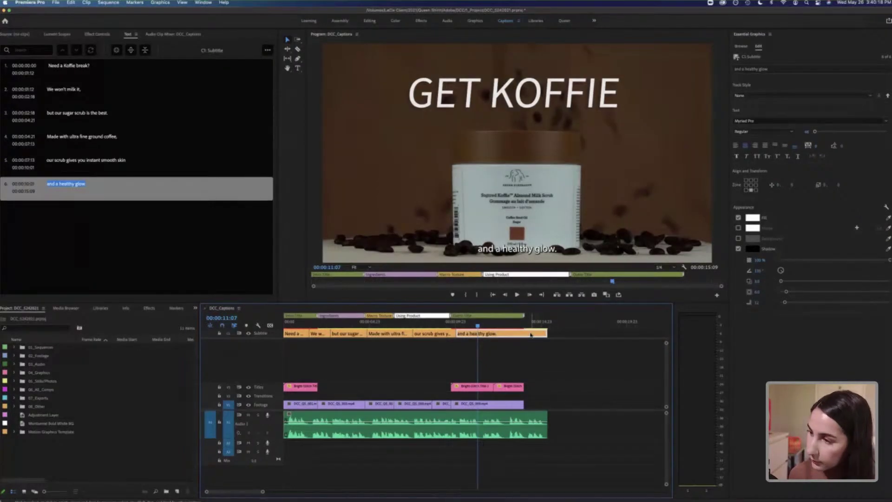
key("c")
key("space")
left_click(487, 333)
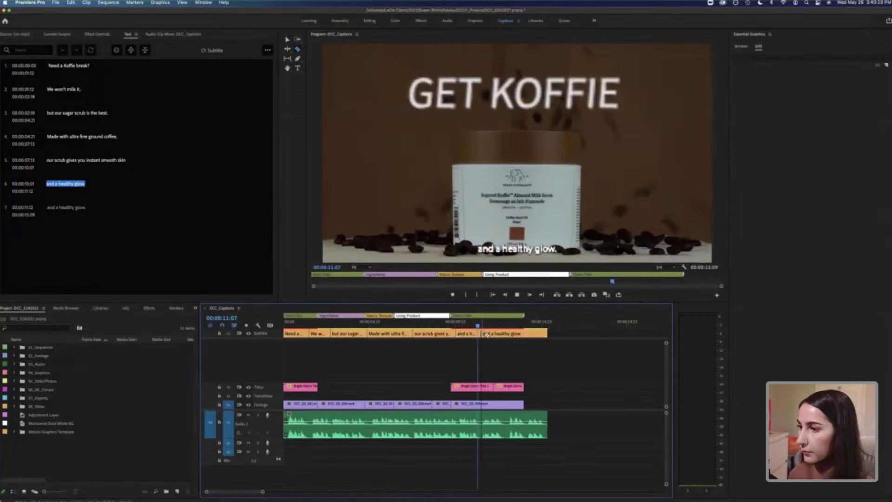
Stop the voiceover after its next phrase and split the seventh caption at 00:00:12:20.
key("space")
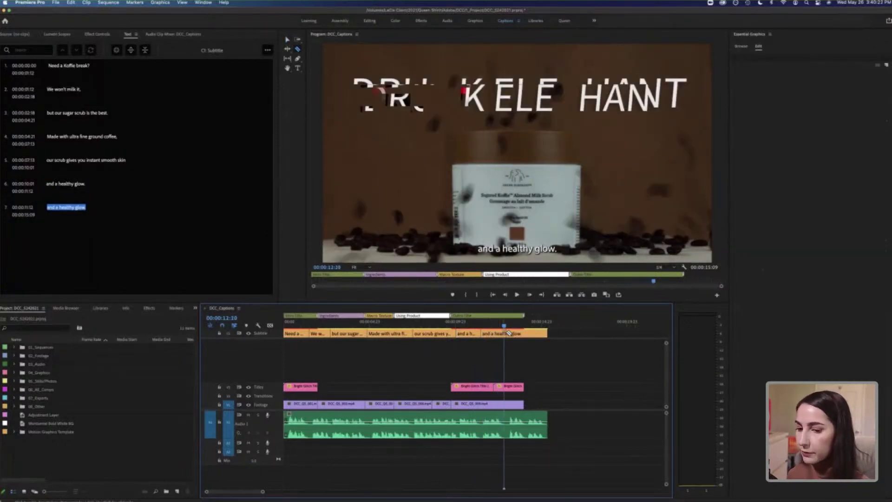
left_click(505, 334)
key("v")
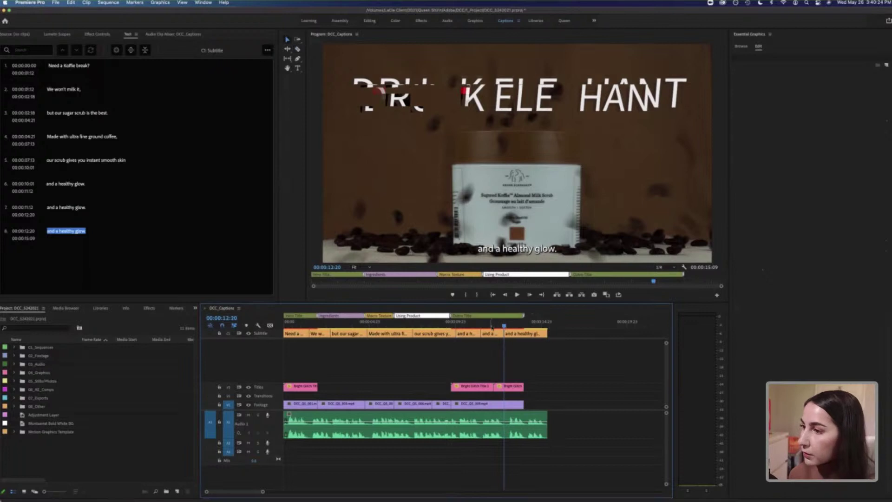
Change the seventh caption's text to "Try it for youself.".
left_click(495, 333)
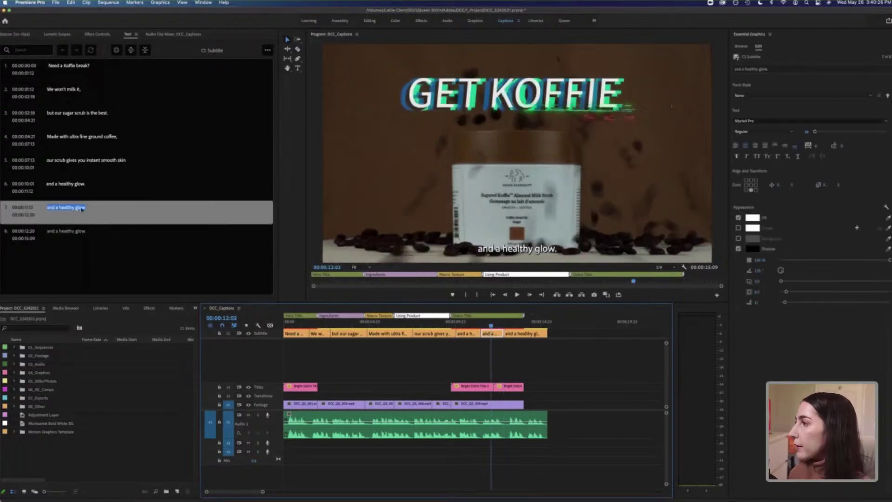
double_click(65, 208)
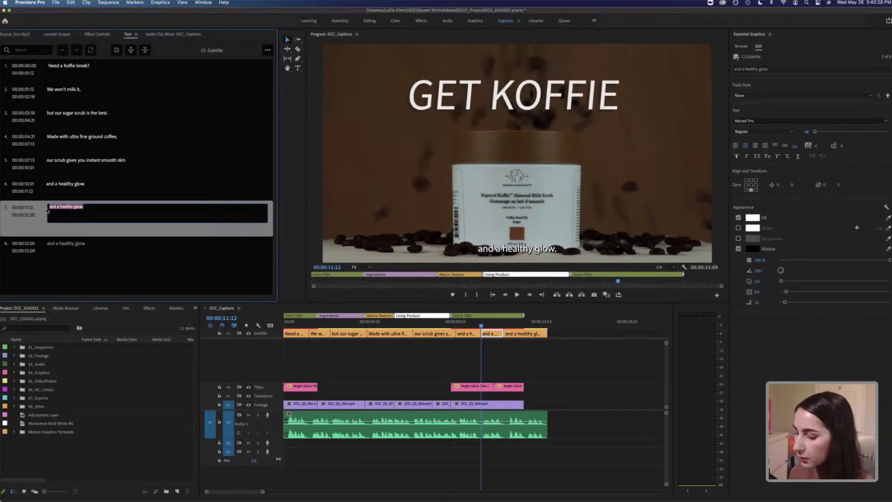
type("Try it")
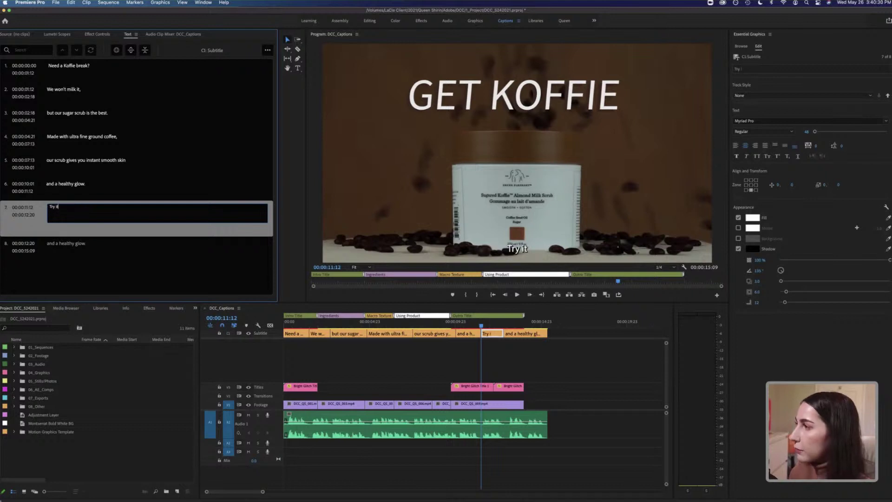
type(" for youself.")
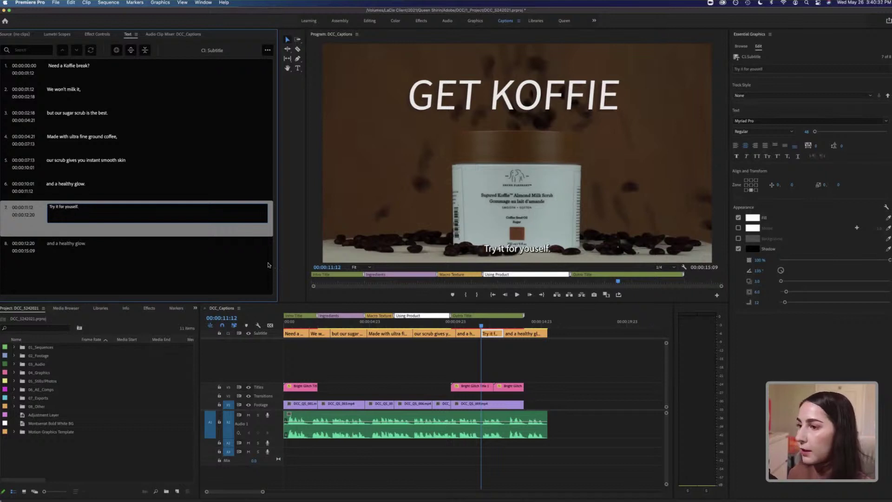
Play the next phrase of the voiceover and split the eighth caption at 00:00:14:00.
left_click(506, 325)
key("space")
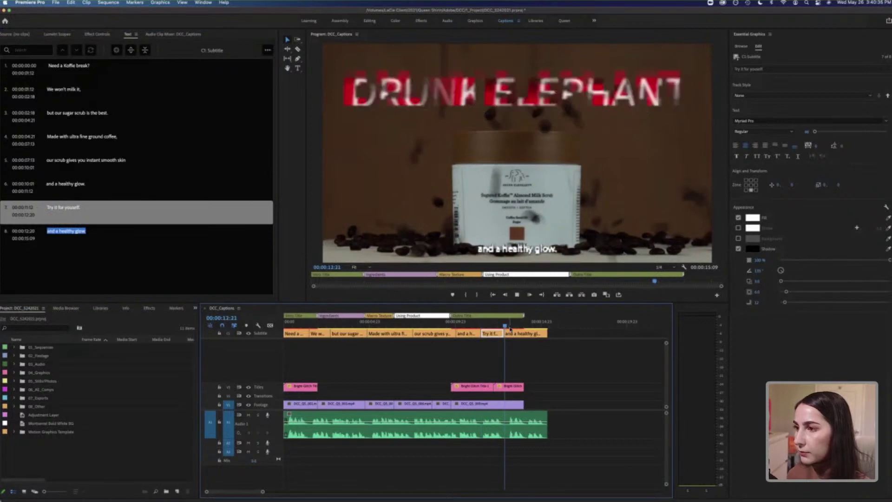
key("space")
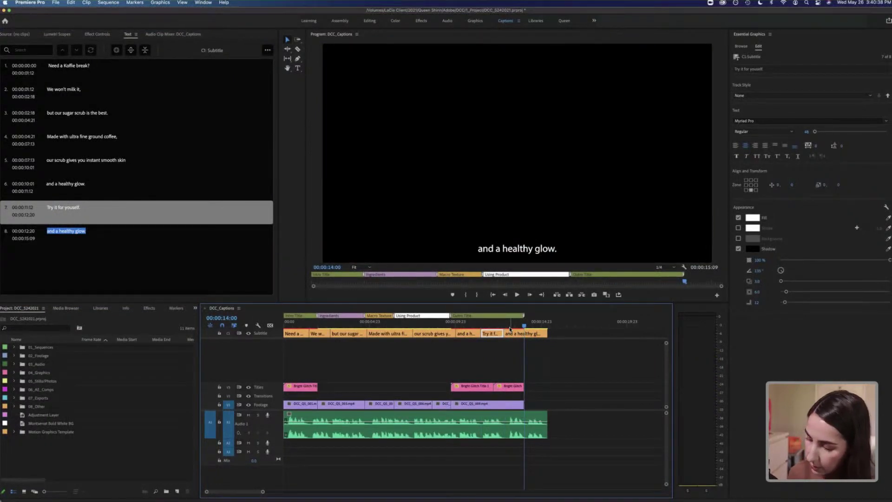
key("super+k")
key("shift+Left")
key("shift+Left")
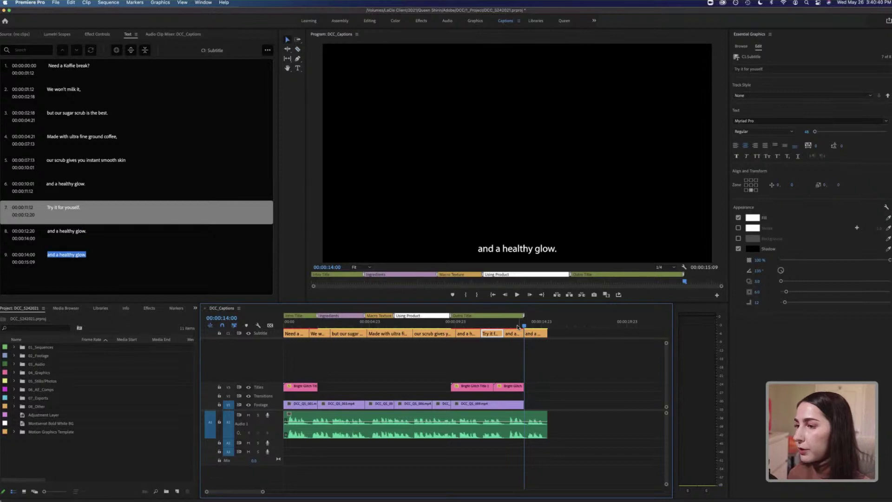
Change the eighth caption's text to "Get Koffie.".
left_click(518, 334)
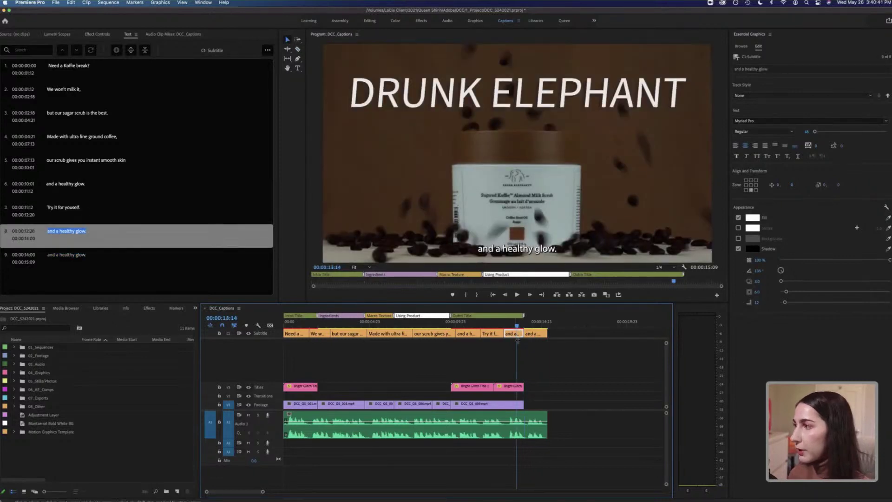
double_click(62, 232)
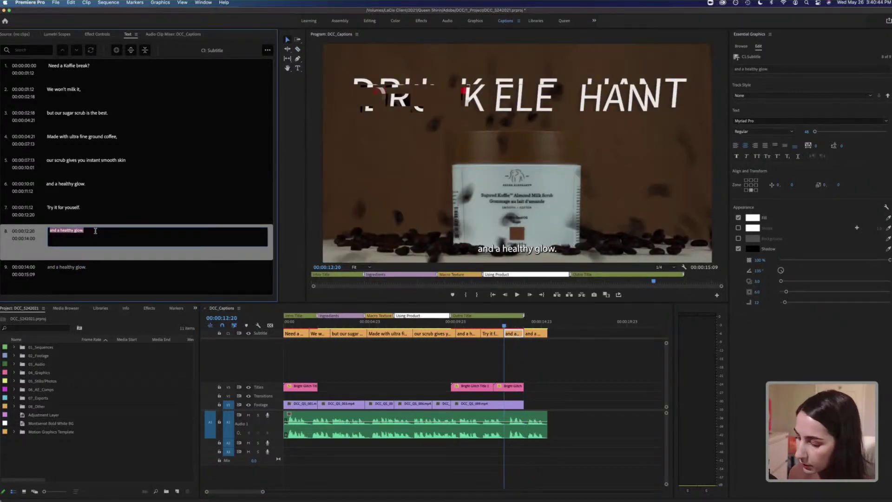
type("Get Koffie.")
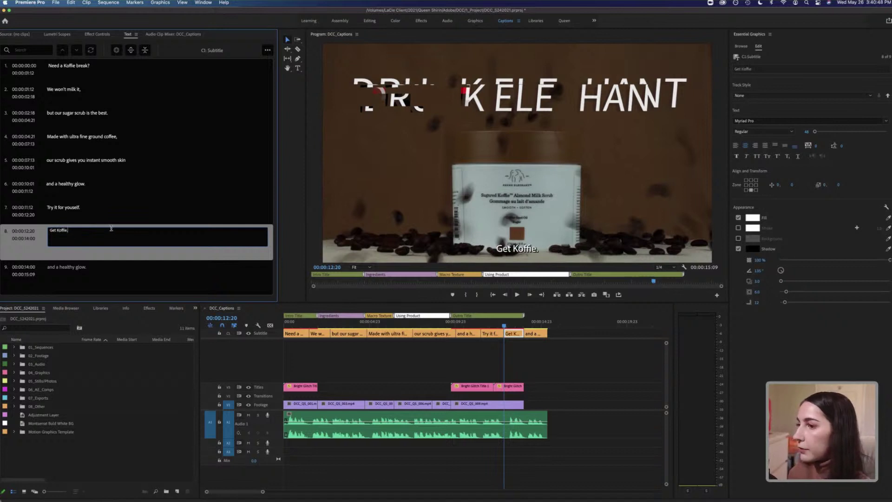
Change the ninth caption's text to "Drunk Elephant.".
double_click(74, 269)
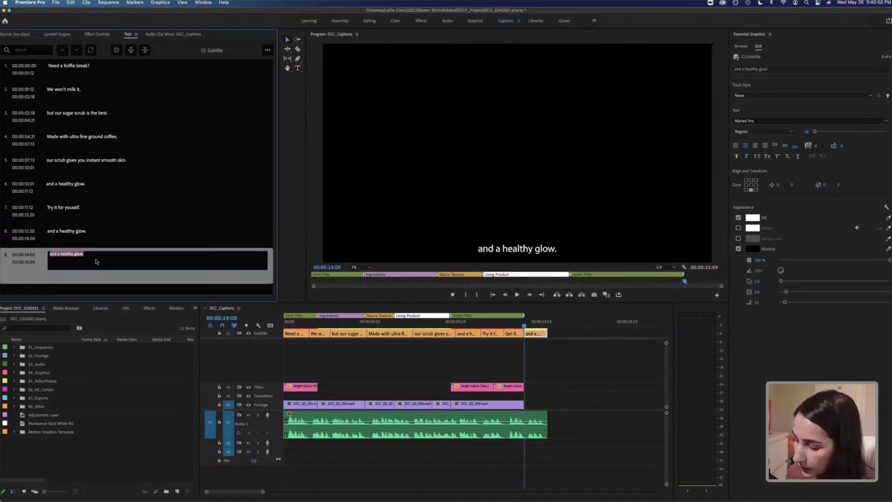
type("Drunk Eko")
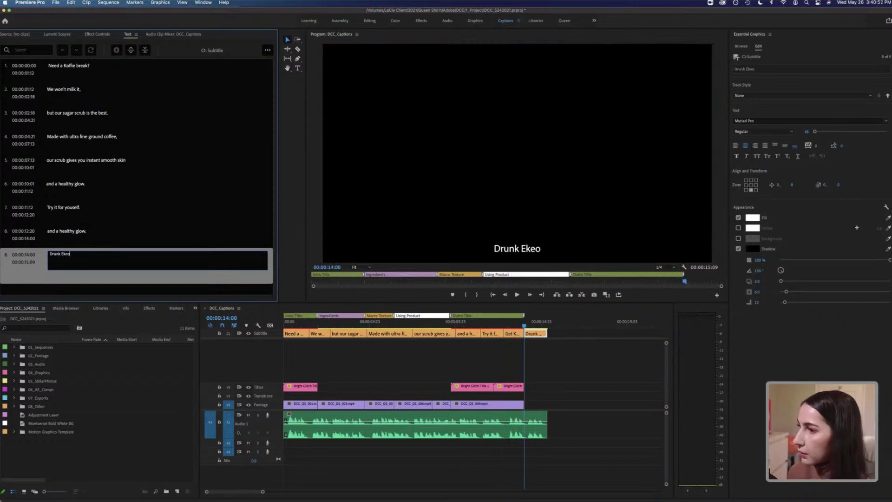
key("BackSpace")
key("BackSpace")
type("lephant.")
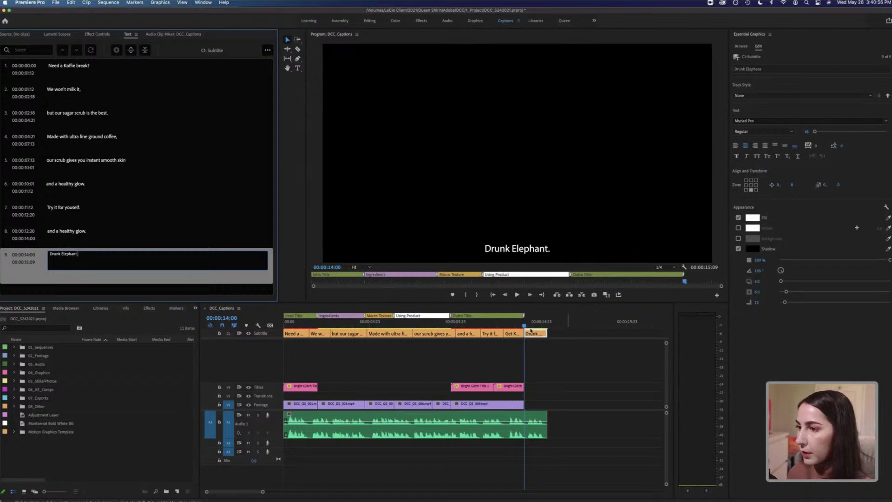
Play the captioned sequence from the beginning in a maximized program view, and restore the normal layout after the last caption.
left_click(448, 324)
left_click_drag(449, 324, 279, 327)
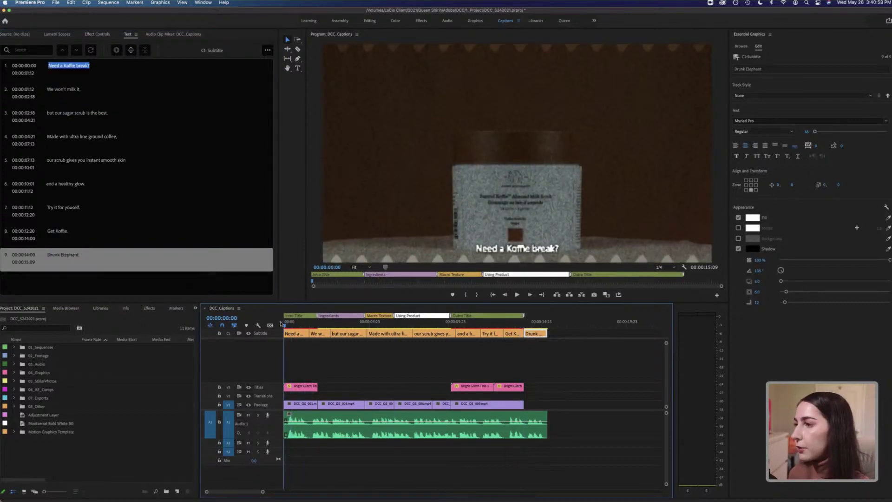
left_click(386, 37)
key("grave")
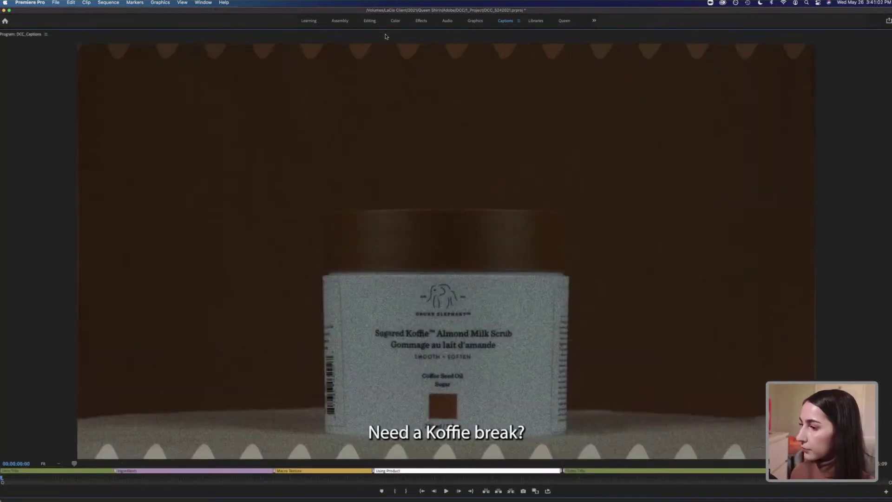
key("space")
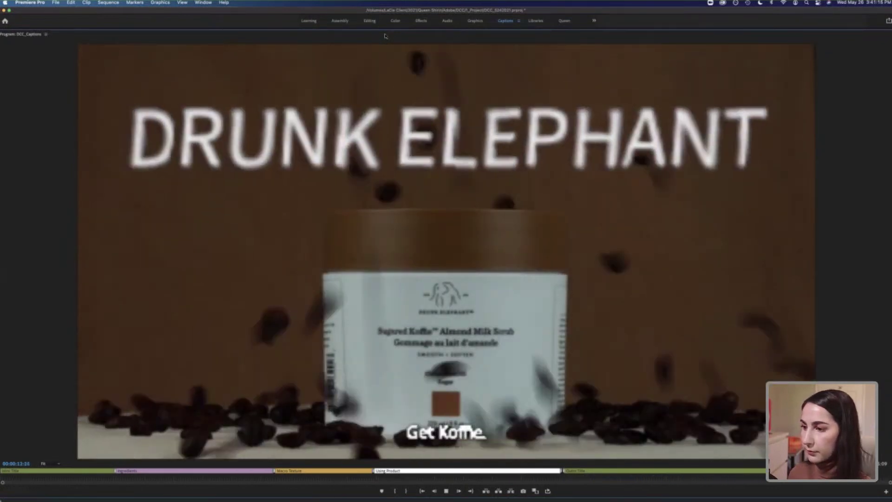
key("space")
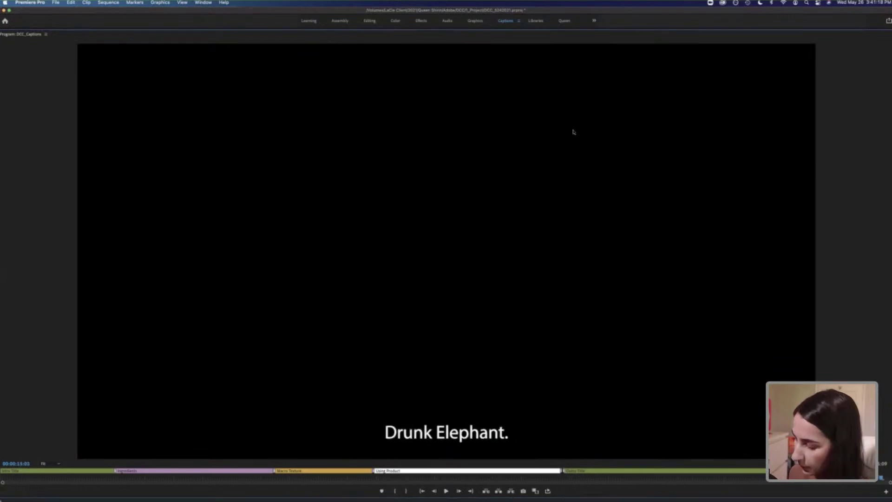
key("Tab")
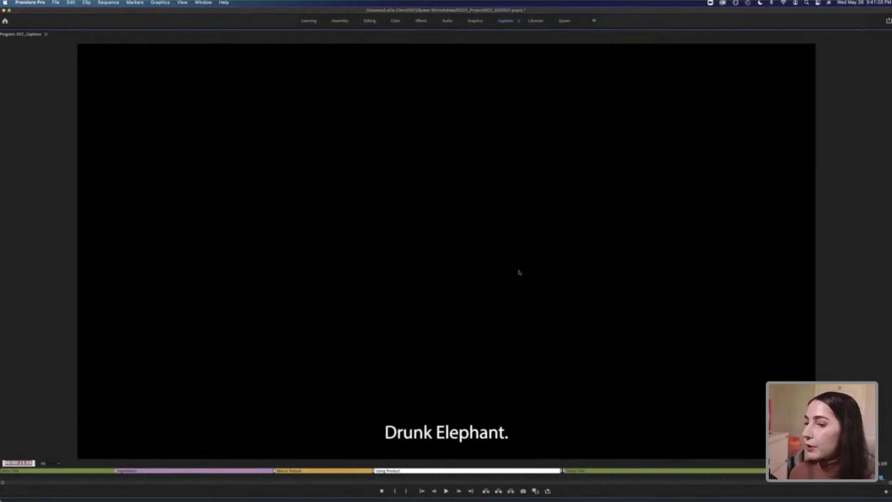
key("Return")
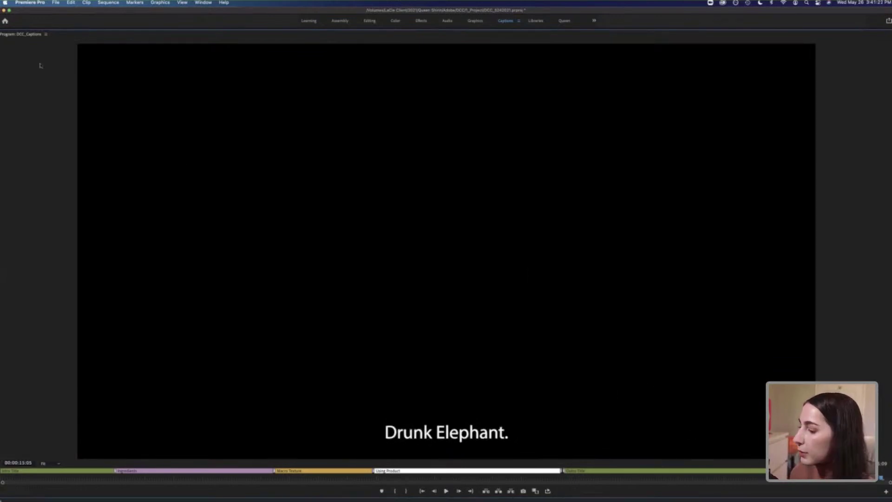
key("grave")
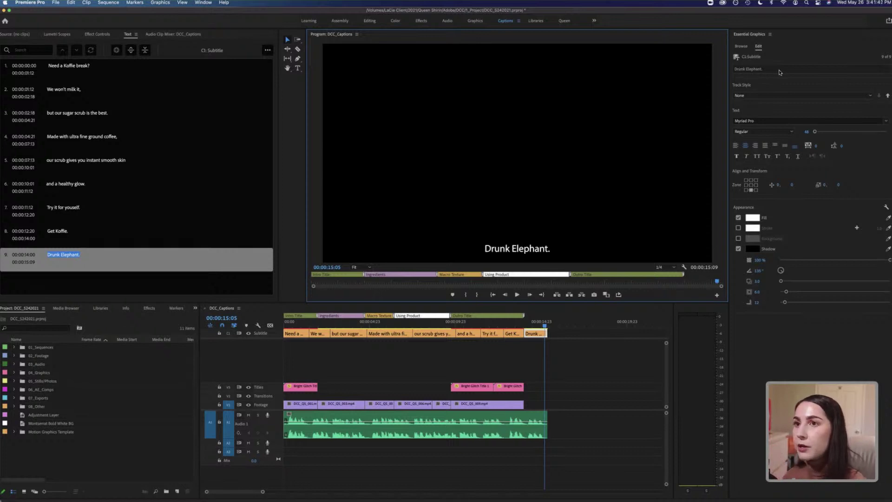
Try the Montserrat Bold White BG track style on the subtitle track, preview the last captions, and set the track style back to None.
left_click(764, 96)
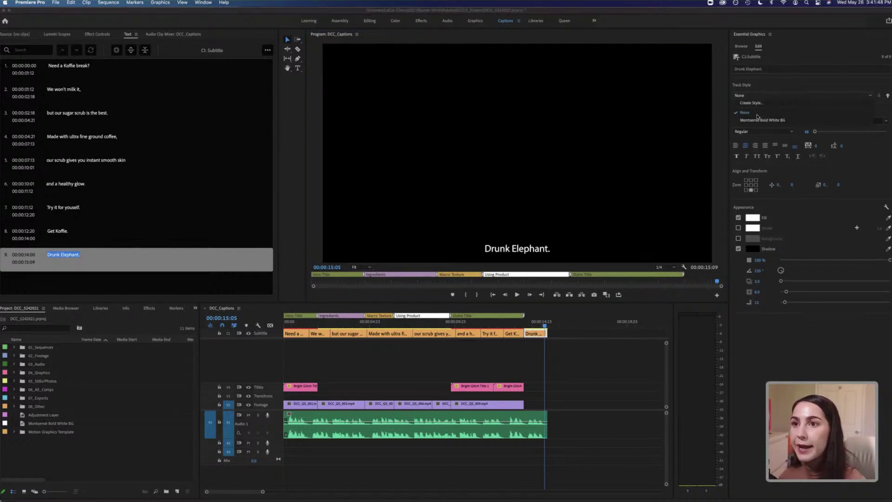
left_click(782, 121)
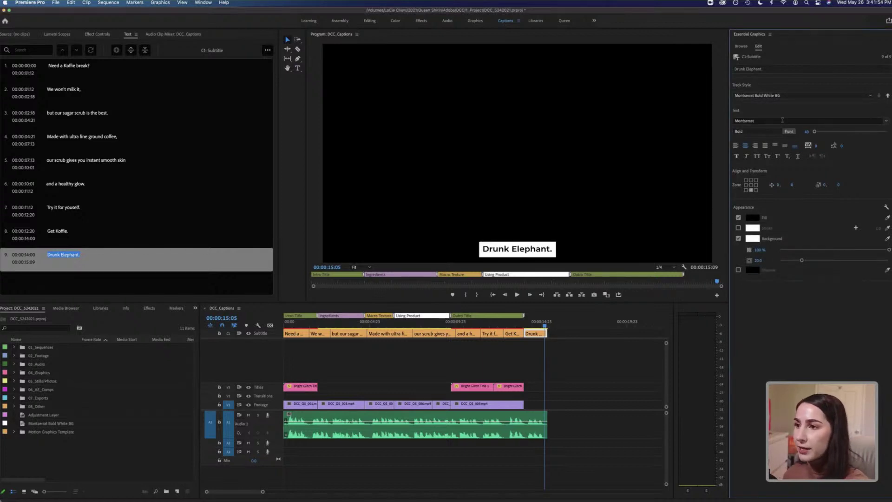
left_click(516, 325)
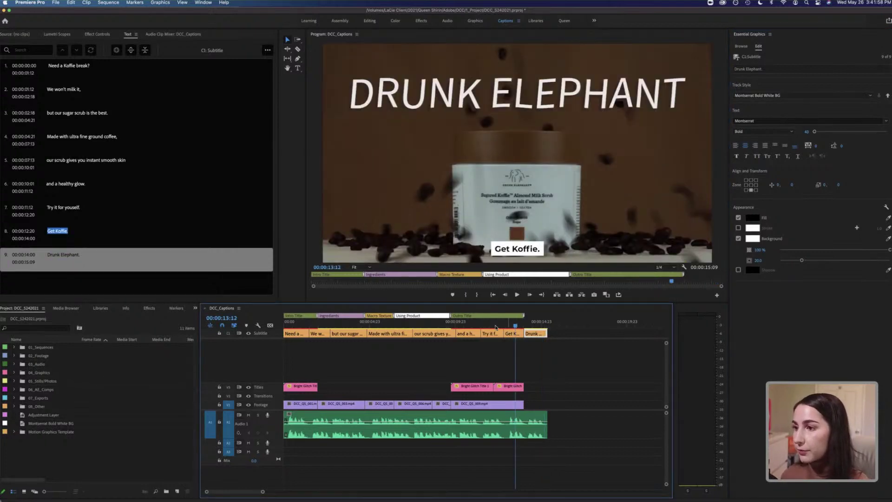
key("space")
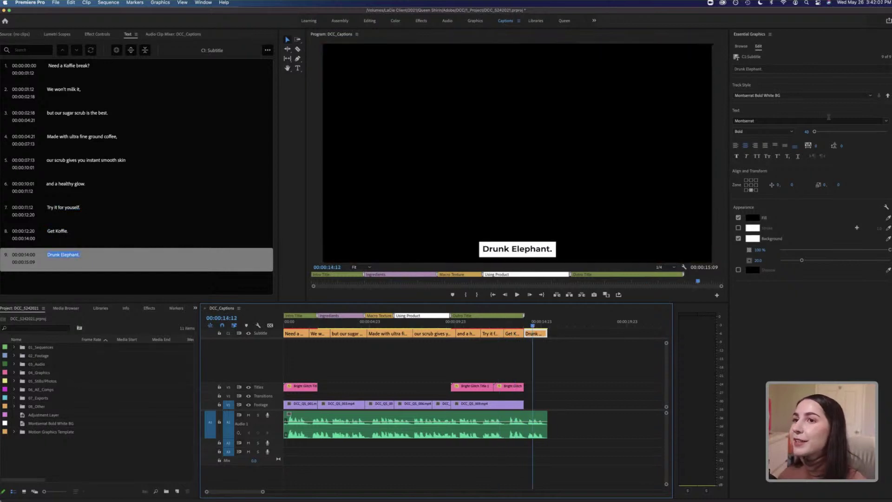
left_click(790, 95)
left_click(781, 117)
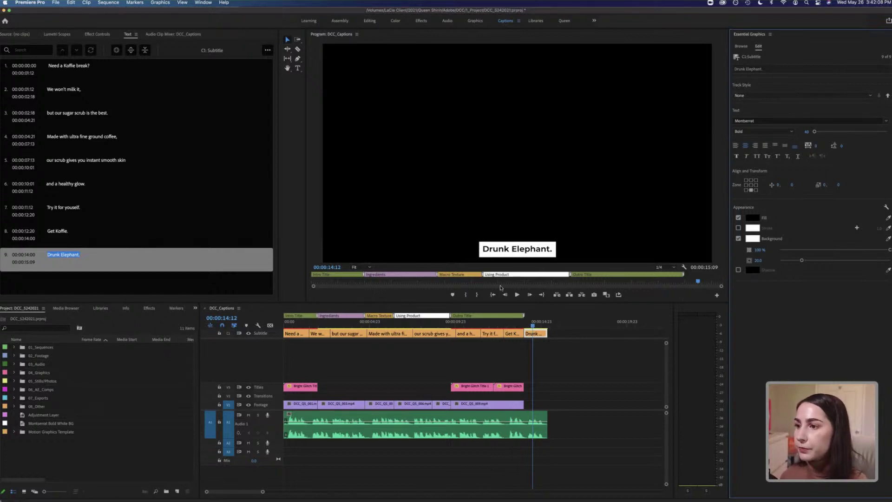
Select all the captions on the subtitle track.
left_click(555, 333)
left_click(511, 333, "shift")
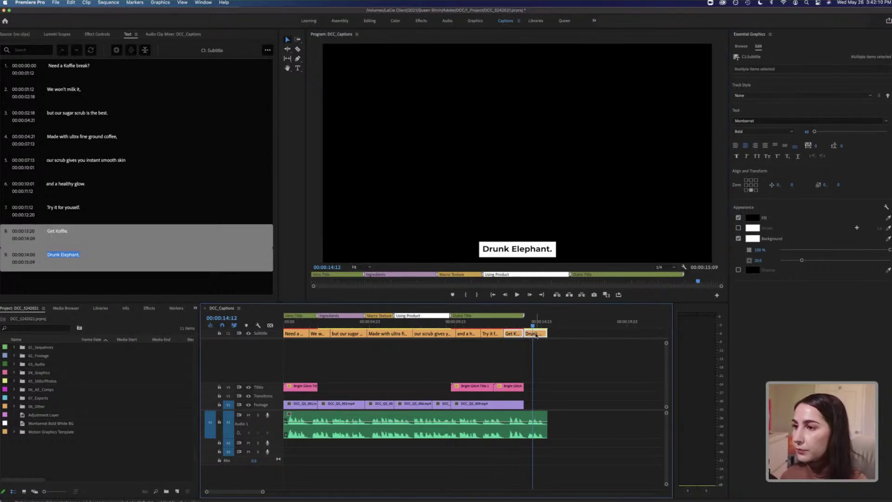
left_click(536, 324)
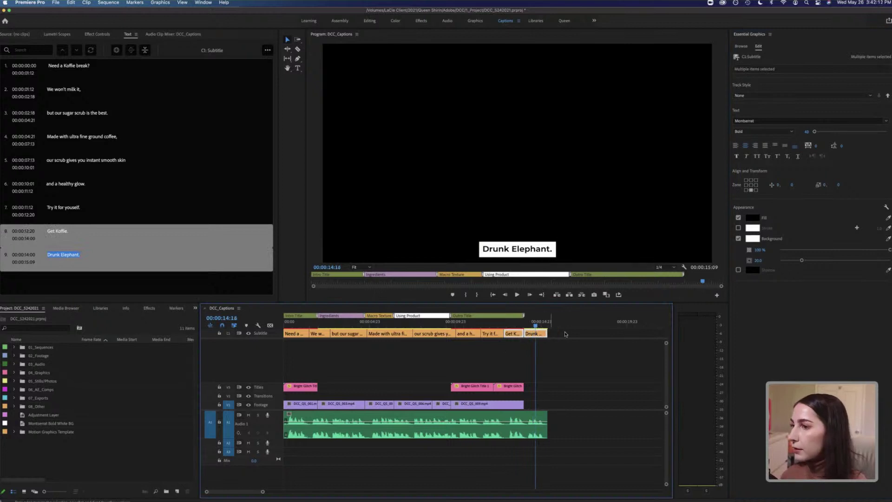
left_click_drag(569, 330, 193, 329)
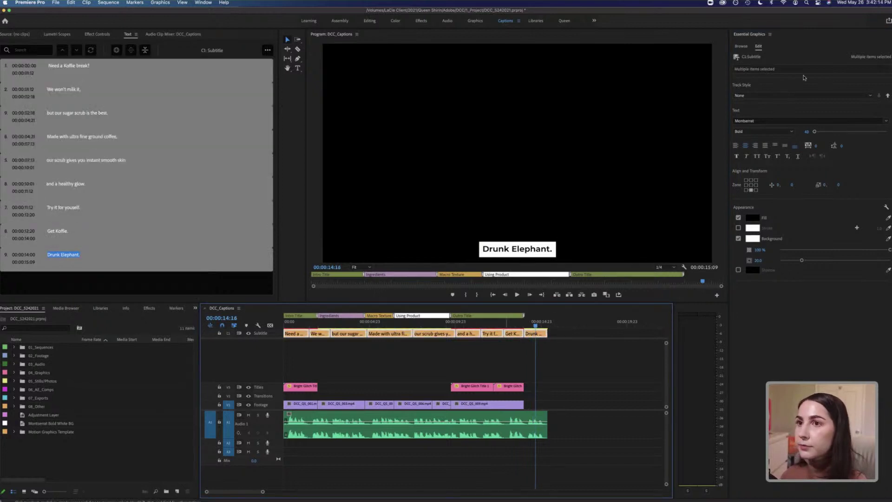
Apply the Montserrat Bold White BG track style to the selected captions and undo the style changes.
left_click(789, 95)
left_click(786, 112)
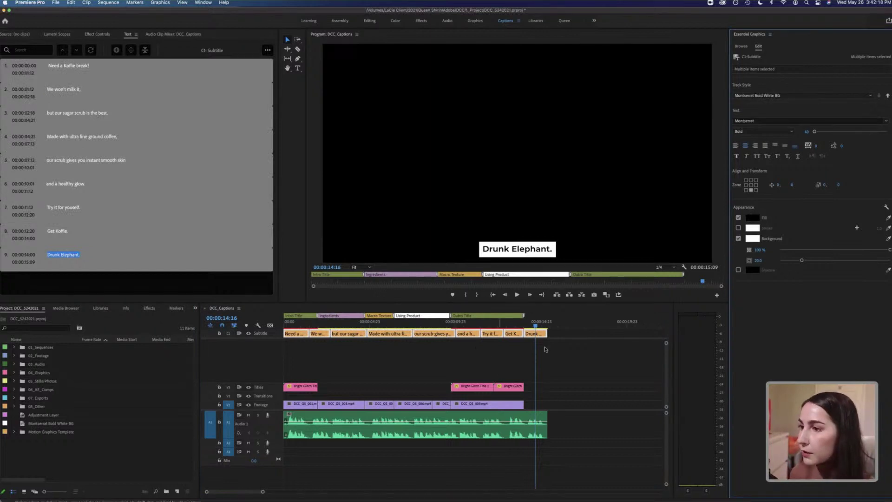
key("super+z")
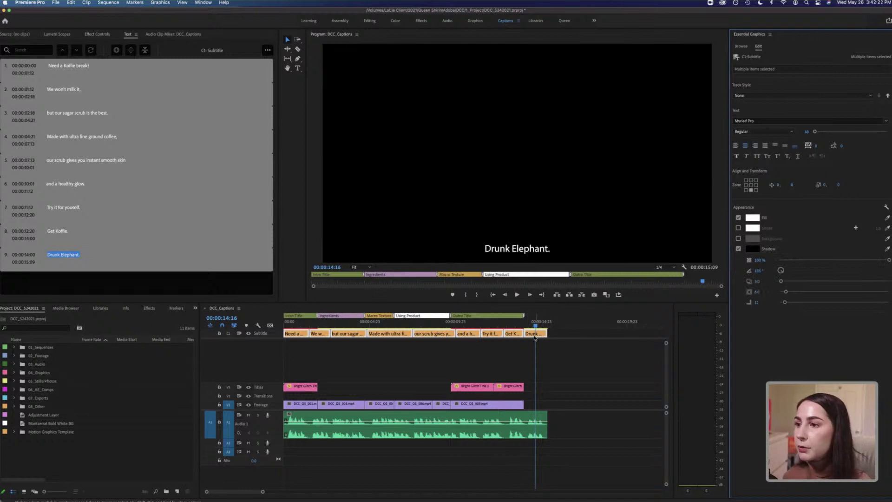
Set the font of all selected captions to Montserrat Bold.
left_click(886, 122)
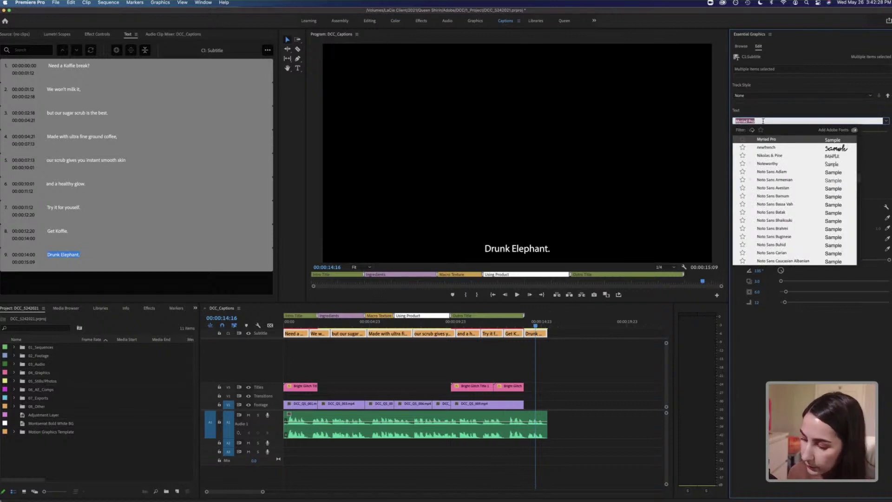
type("montserrat")
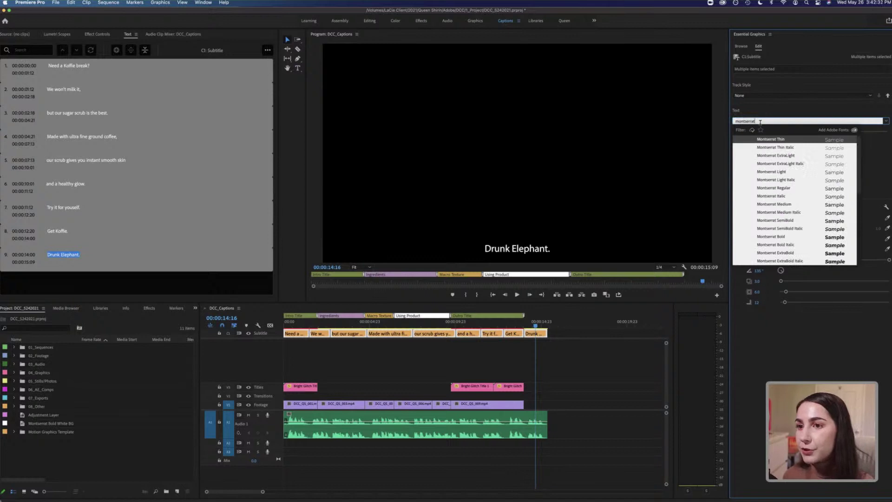
left_click(783, 237)
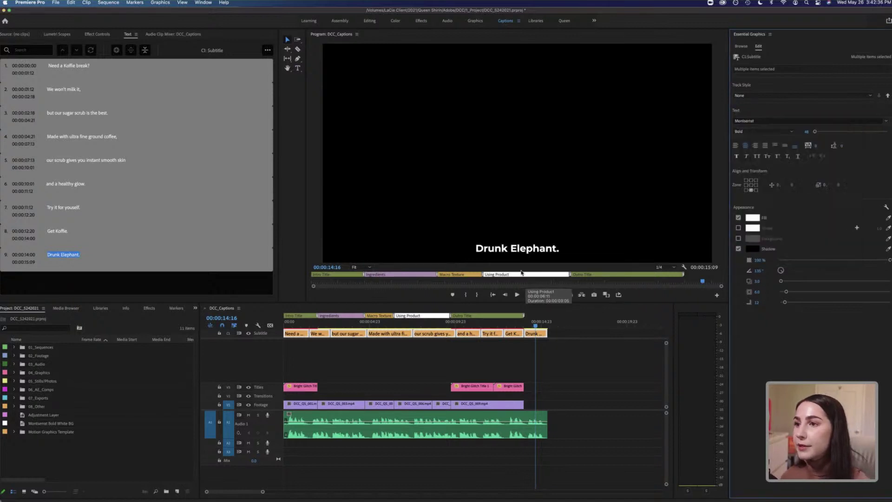
Try all caps and faux bold on the selected captions, and turn both off again.
left_click(757, 157)
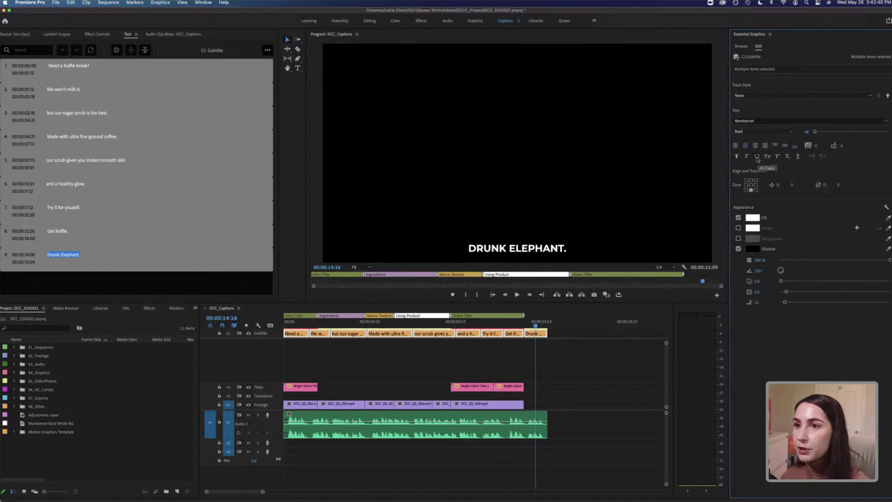
left_click(736, 156)
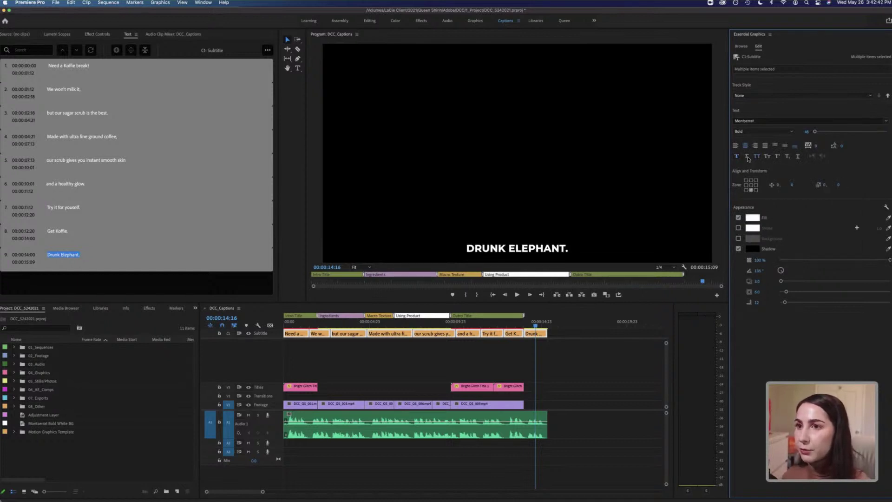
left_click(742, 158)
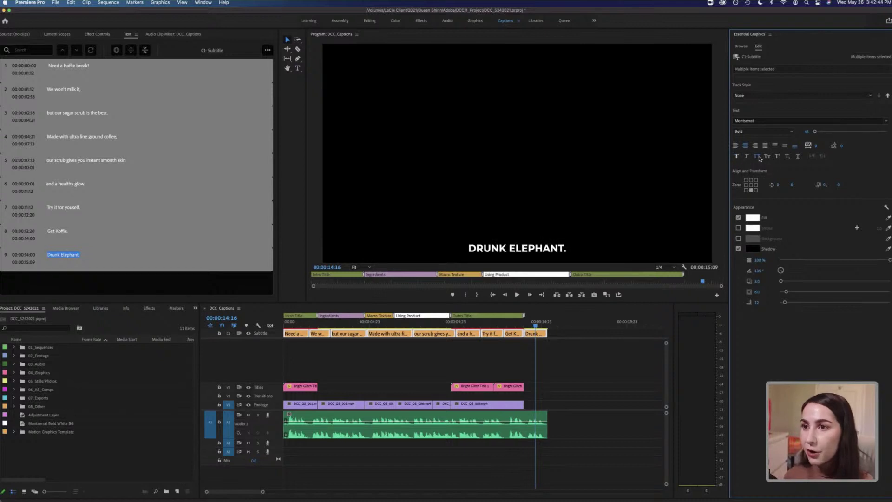
left_click(757, 157)
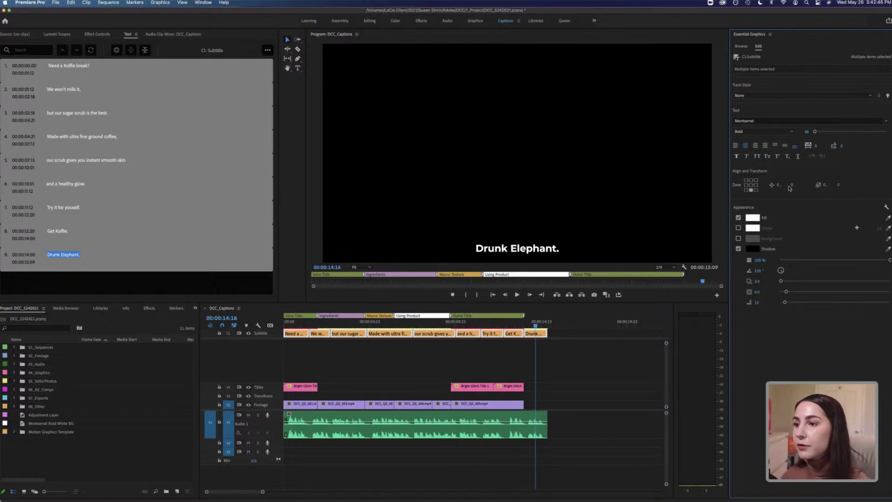
Try different frame zones and a position offset for the captions at 00:00:13:05, and restore their bottom-centre placement.
left_click(511, 326)
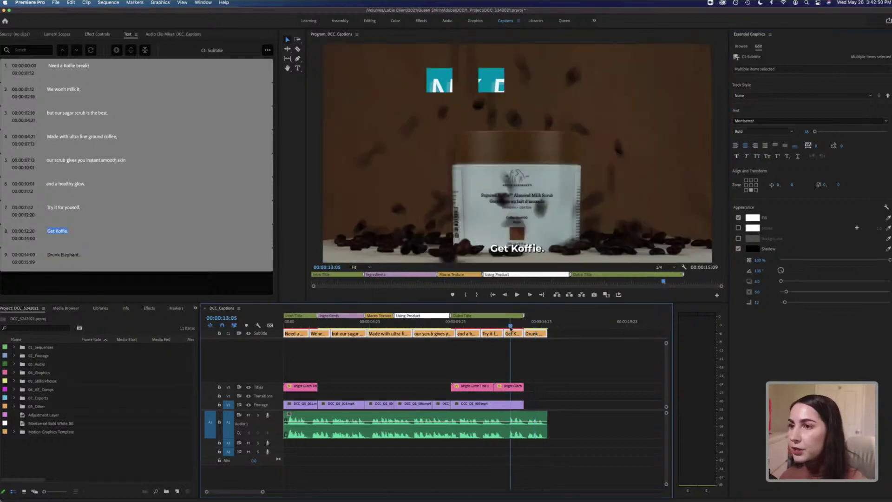
left_click(746, 190)
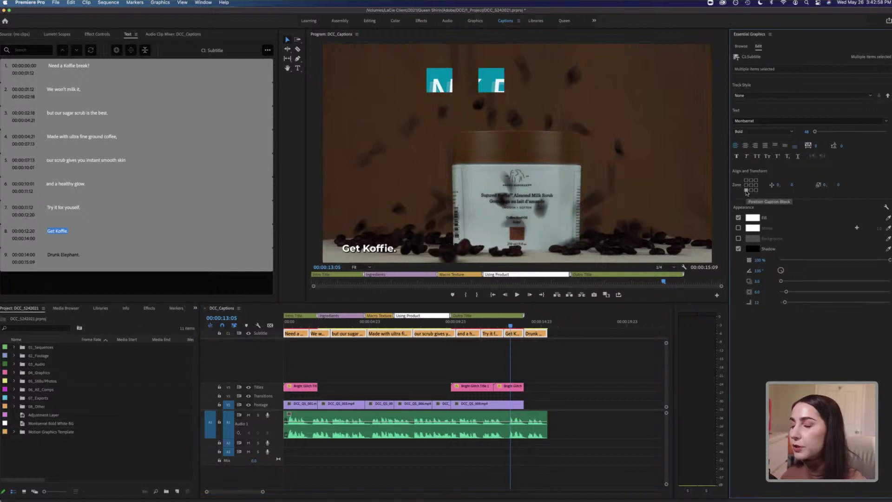
left_click(745, 186)
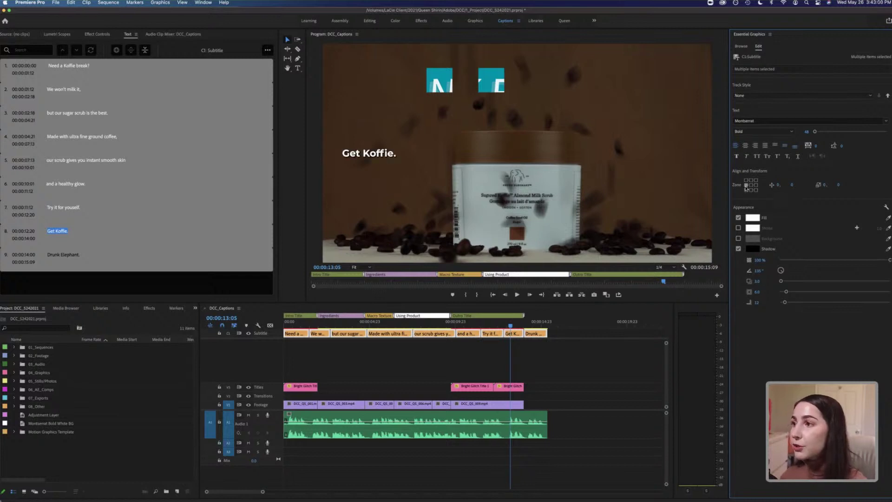
left_click(745, 181)
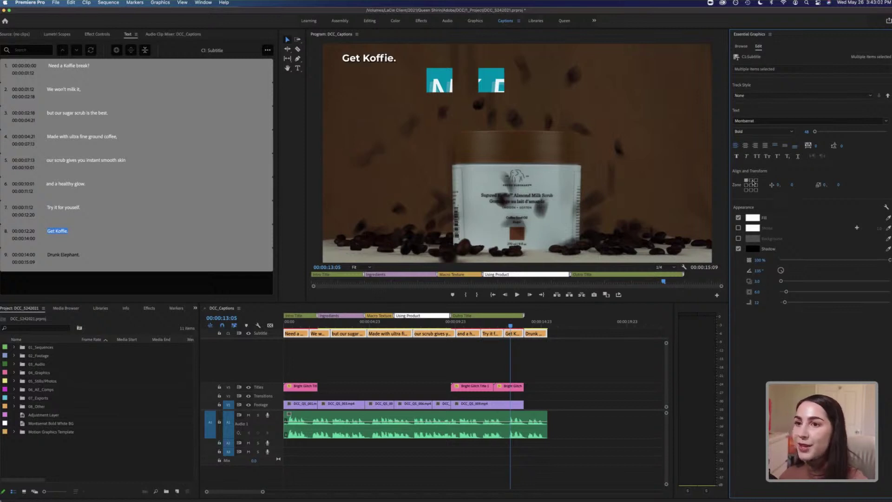
left_click(751, 180)
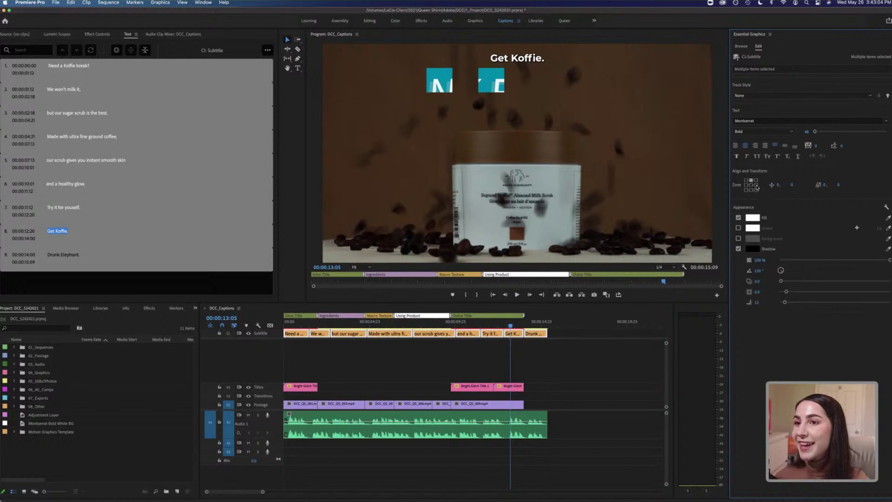
left_click(756, 185)
left_click(754, 190)
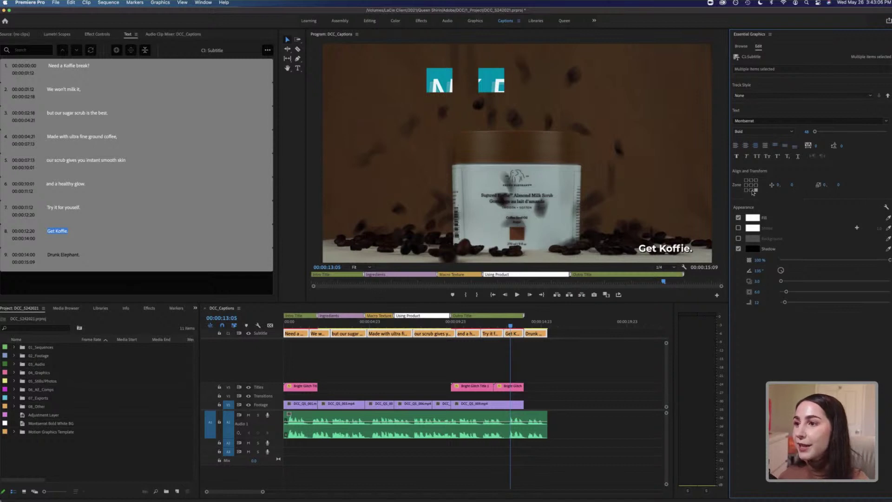
left_click(752, 190)
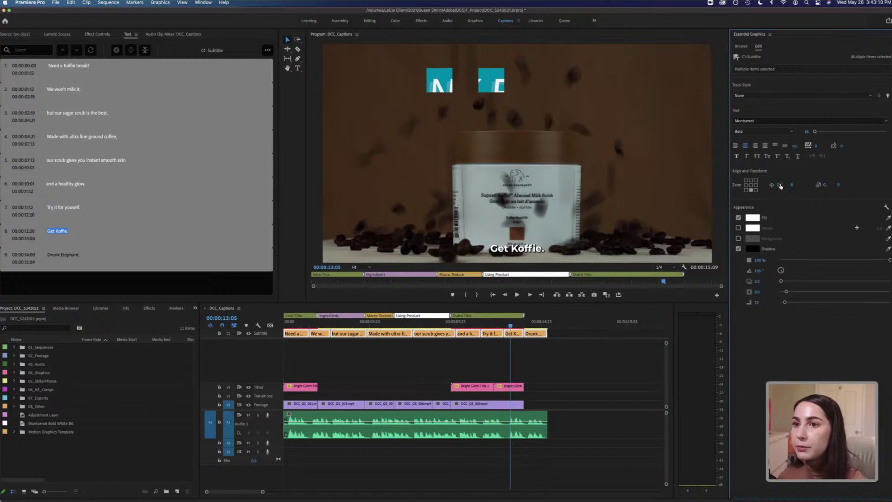
left_click_drag(780, 186, 793, 211)
key("super+z")
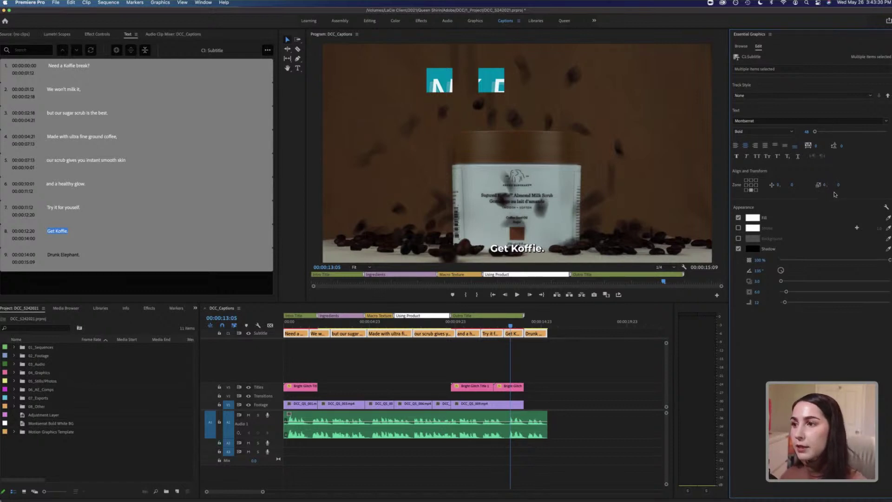
Change the fill colour of all selected captions from the colour picker to yellow.
left_click(753, 219)
left_click_drag(428, 194, 341, 180)
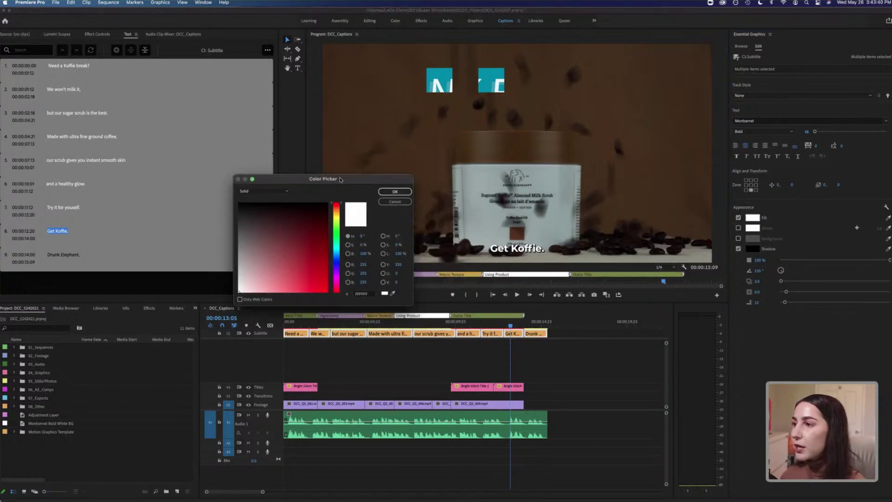
left_click_drag(335, 228, 336, 217)
left_click(303, 281)
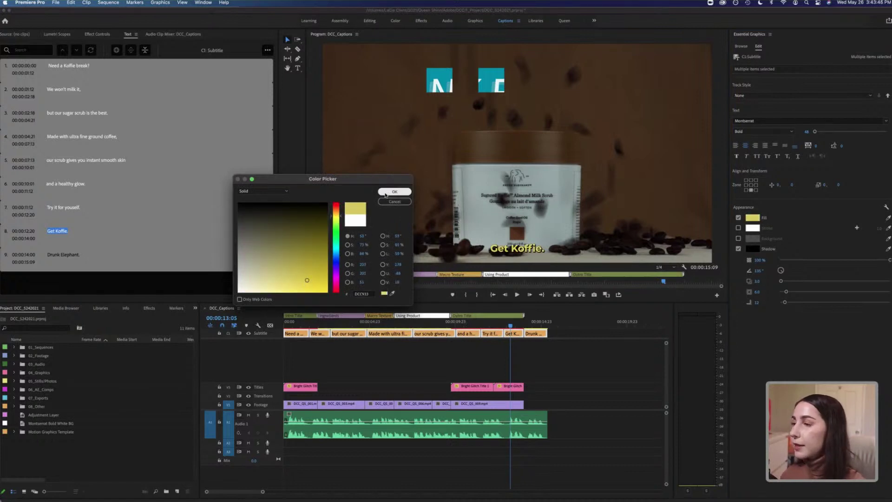
left_click(393, 192)
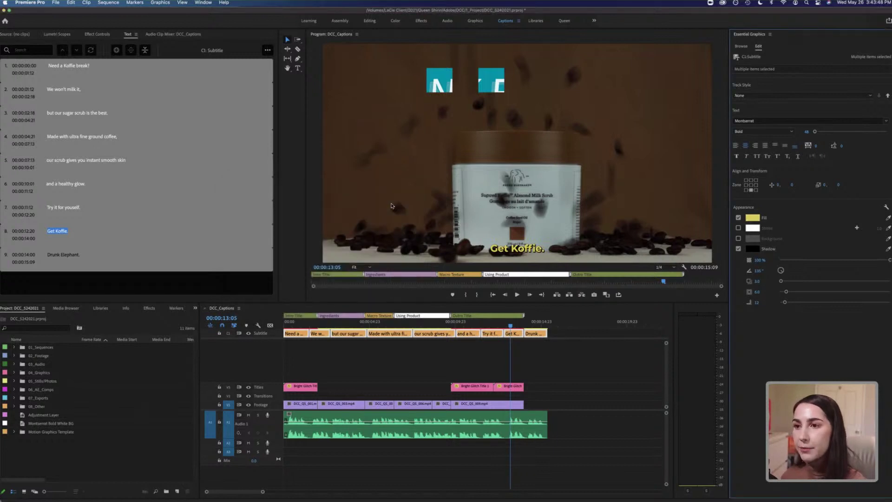
Add a black stroke with a width of 10 to the selected captions.
left_click(738, 228)
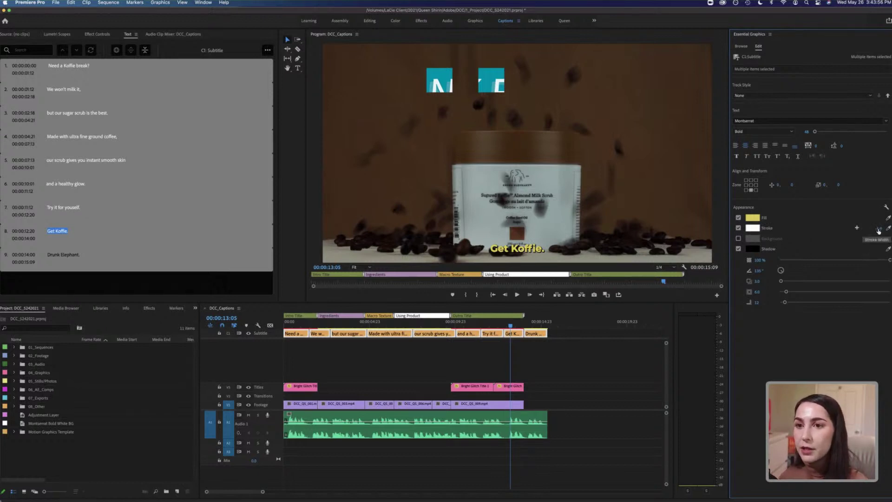
mouse_move(878, 230)
left_mouse_down()
mouse_move(888, 230)
mouse_move(881, 231)
left_mouse_up()
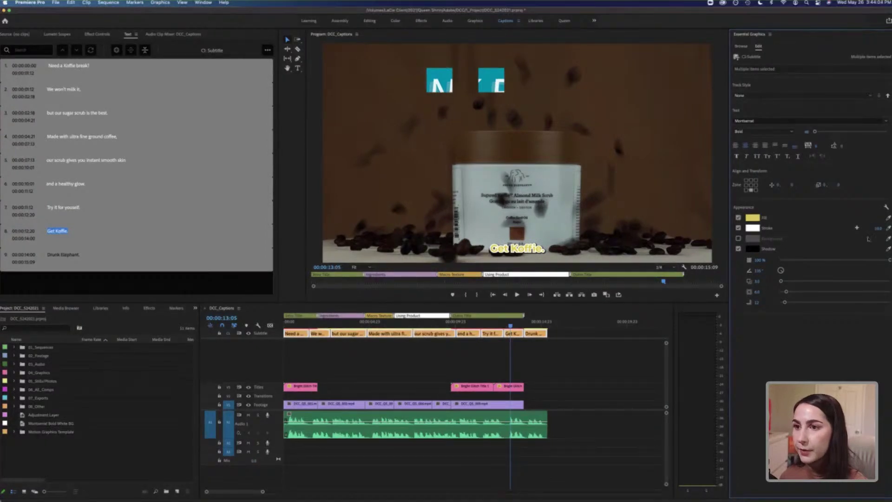
left_click(752, 227)
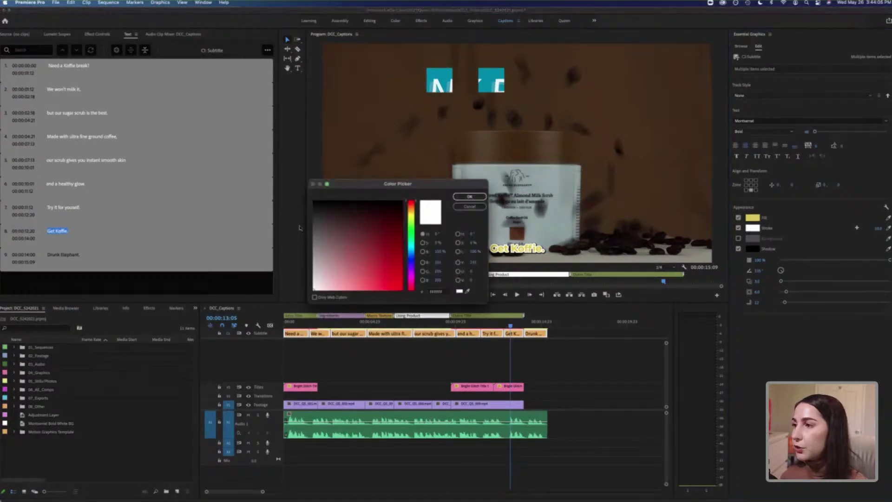
left_click_drag(374, 230, 404, 200)
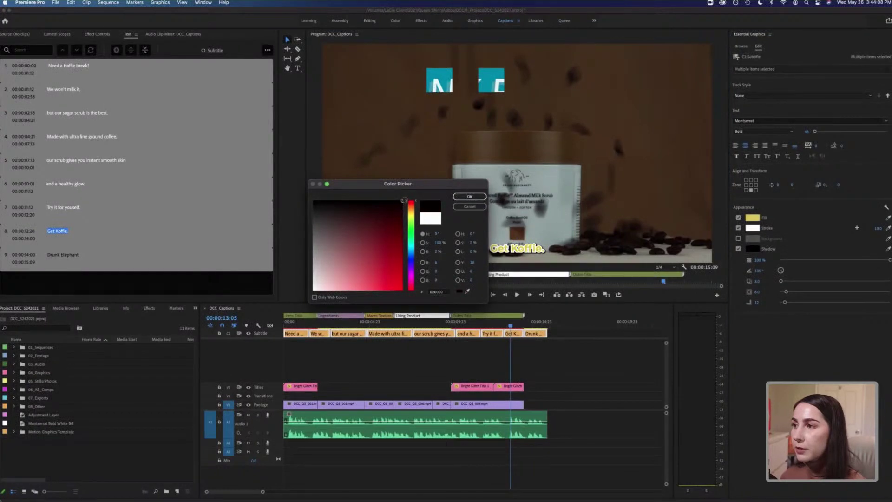
left_click(469, 197)
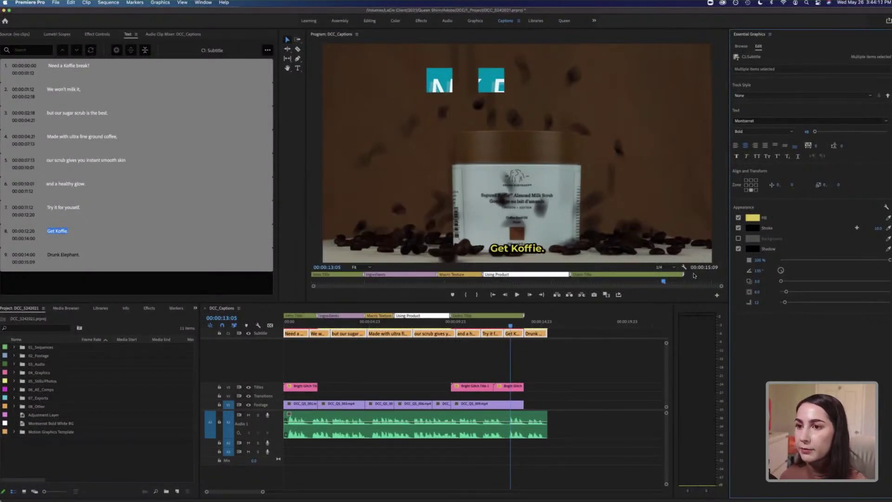
Turn on the background behind the selected captions and set its size to 15.
left_click(739, 240)
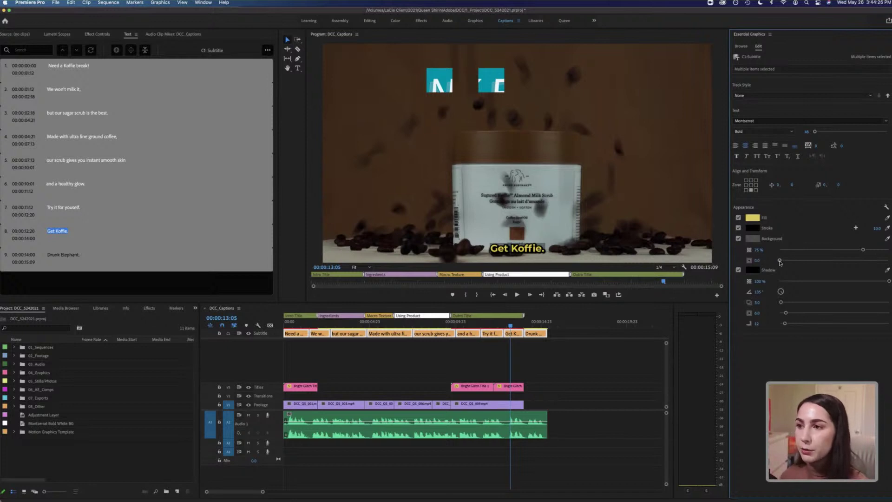
left_click_drag(780, 261, 797, 261)
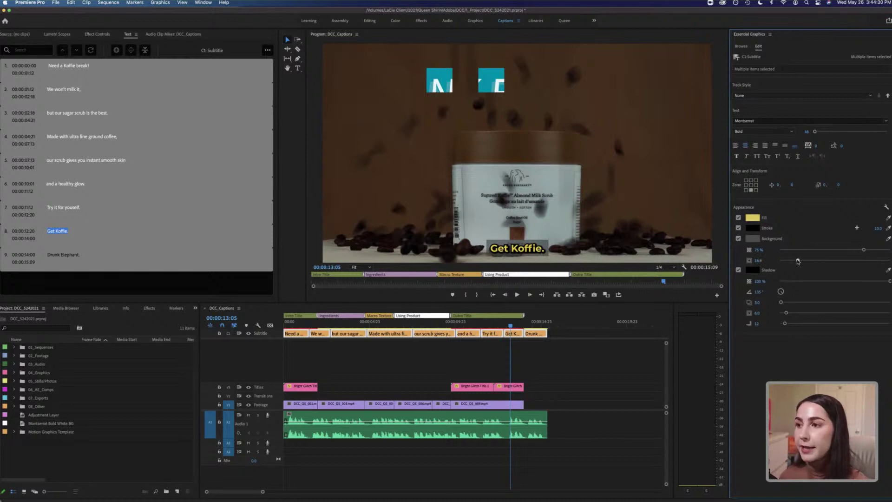
left_click(764, 259)
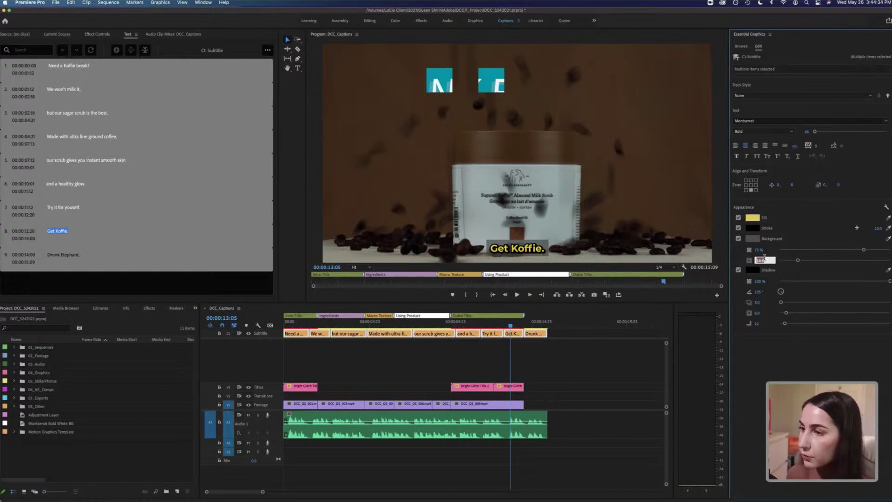
type("15")
key("Return")
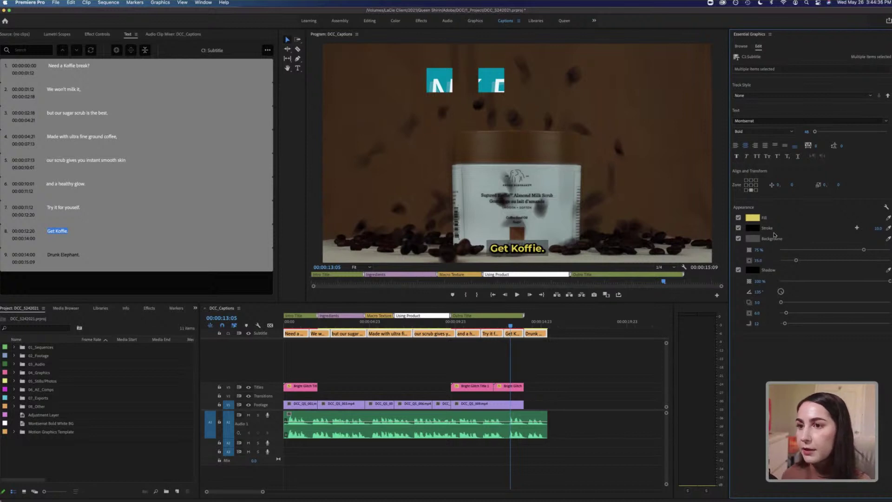
Change the caption background colour to white.
left_click(760, 240)
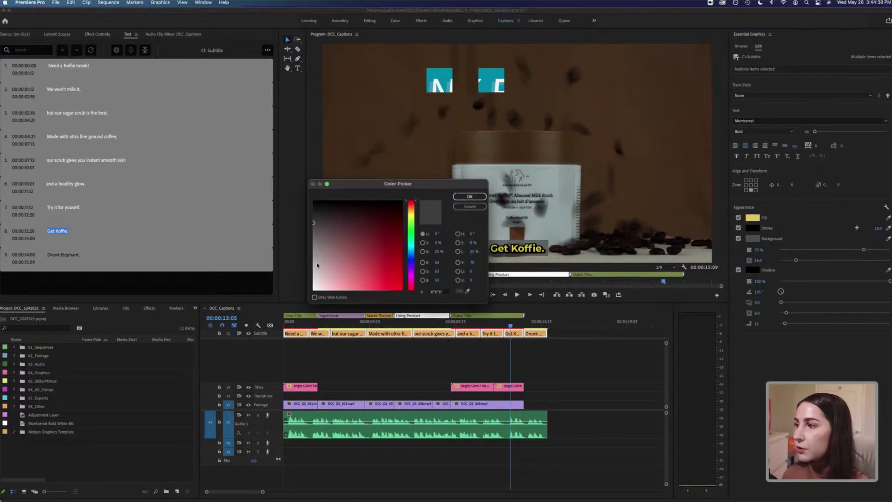
left_click_drag(321, 283, 310, 297)
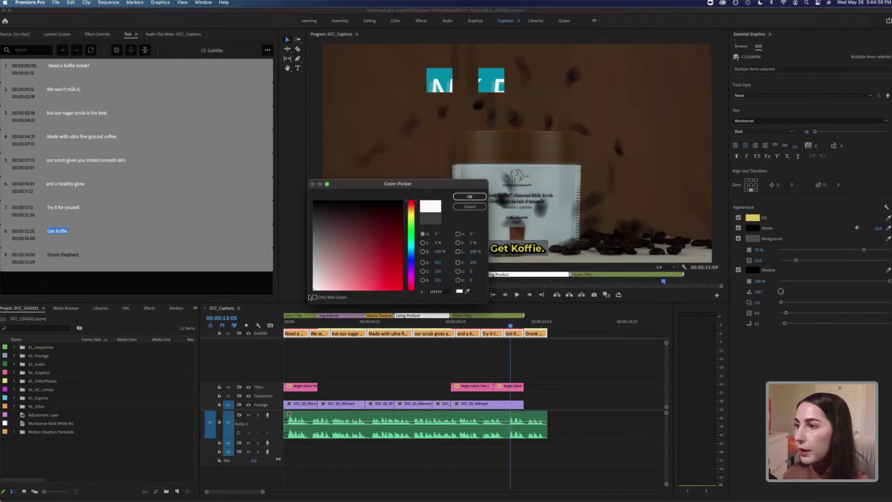
left_click(470, 196)
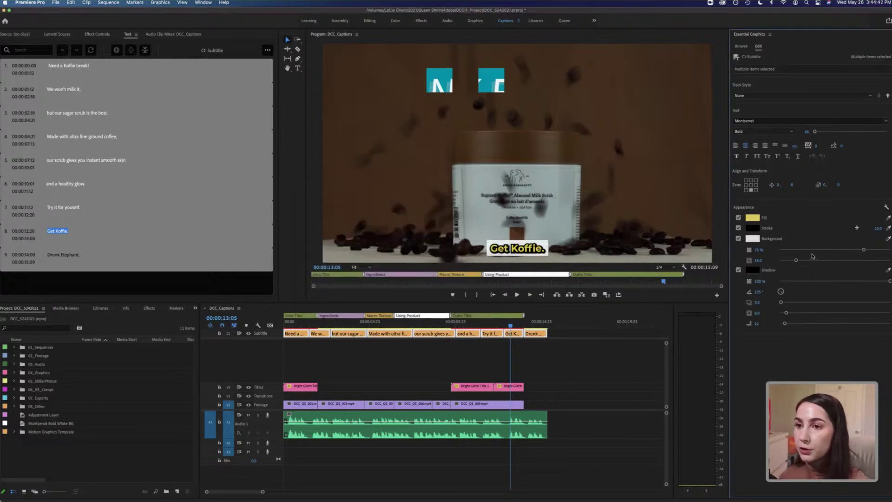
Try lower and full opacity for the white caption background, and set it to 20%.
left_click_drag(864, 251, 801, 250)
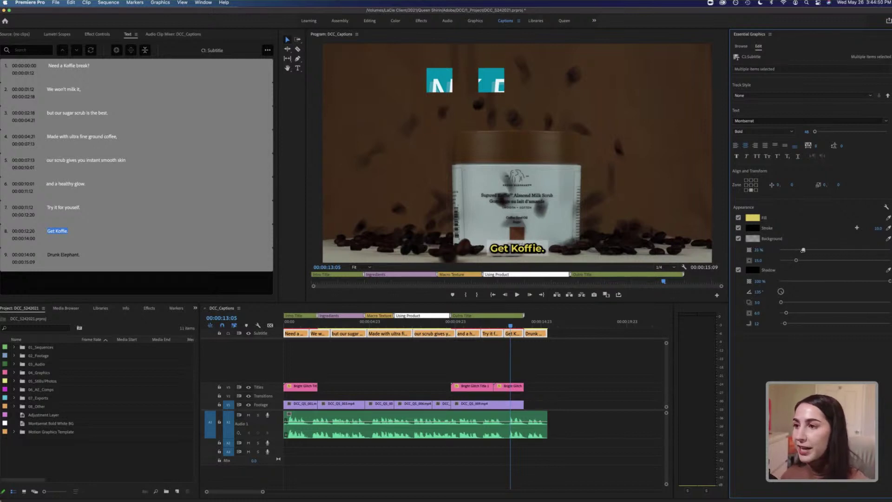
left_click_drag(801, 250, 799, 251)
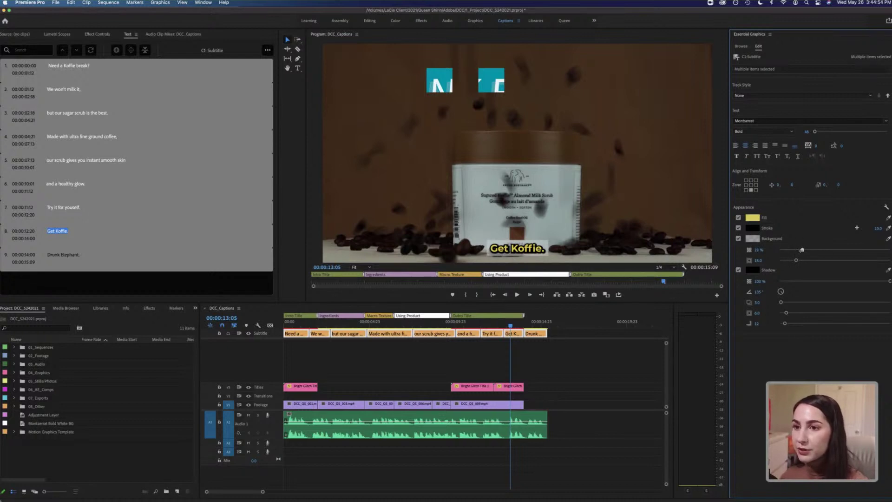
left_click_drag(843, 248, 891, 249)
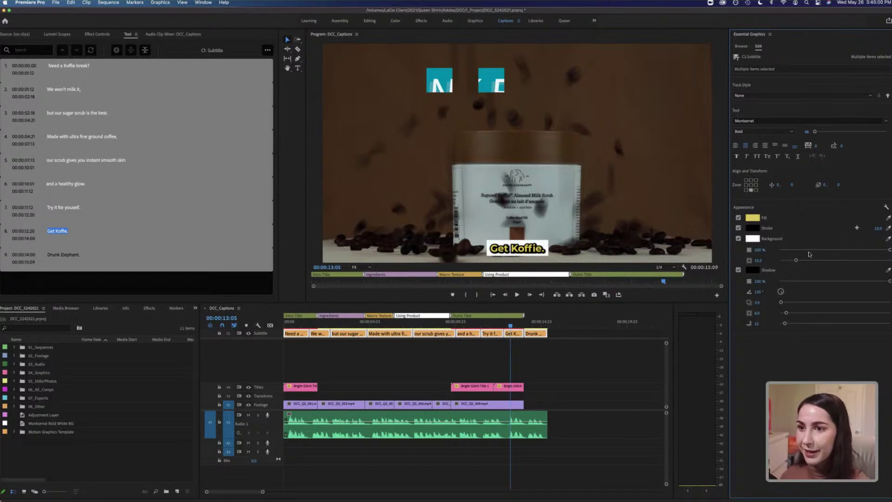
left_click(758, 251)
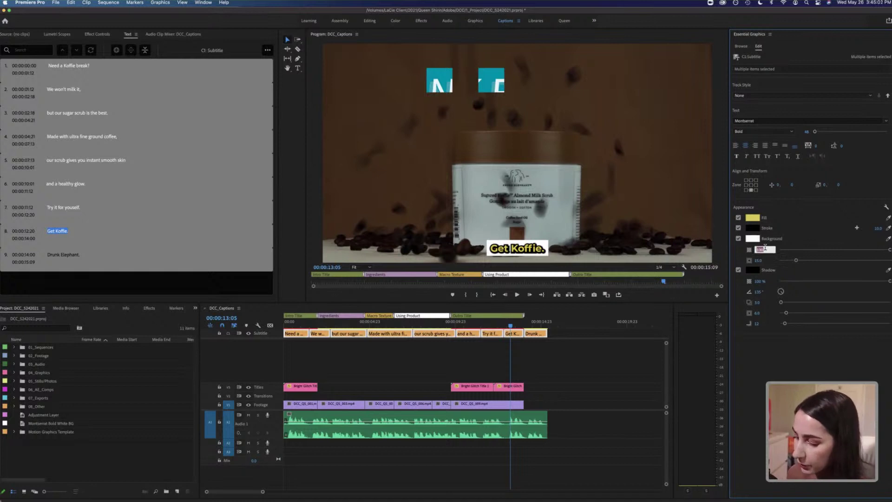
type("20")
key("Return")
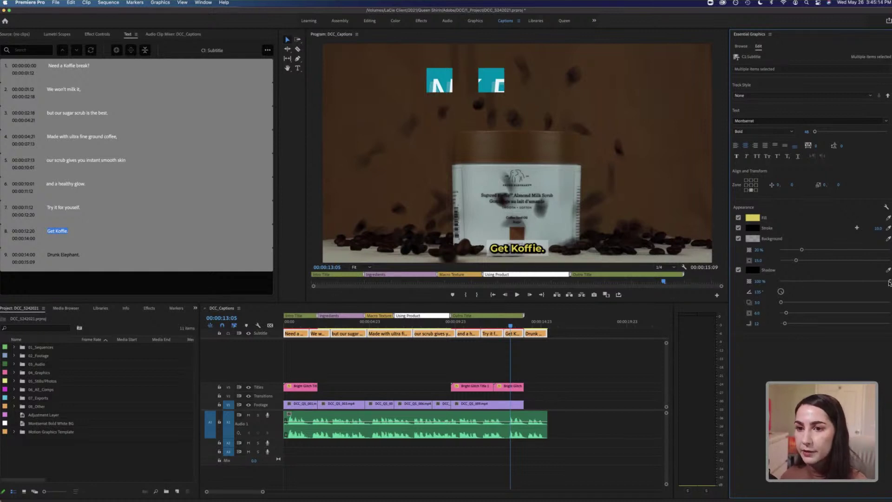
Reduce the opacity of the captions' shadow to 30%.
left_click_drag(889, 282, 809, 285)
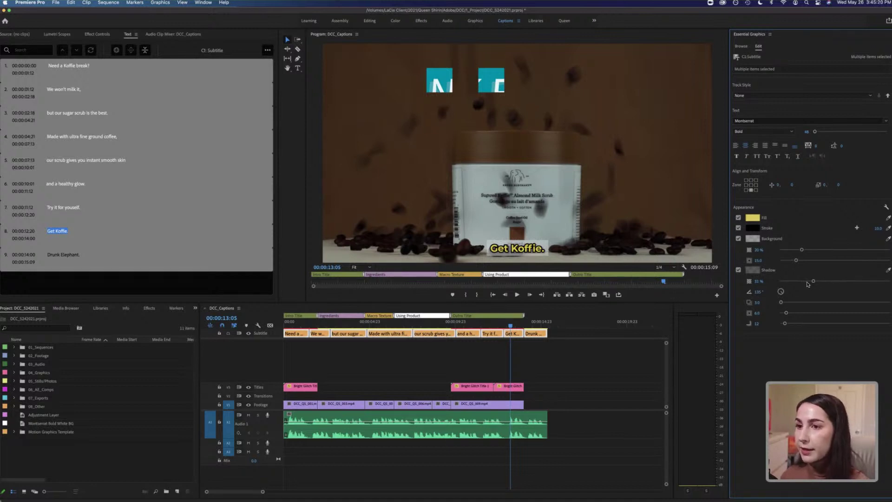
left_click(757, 281)
type("30")
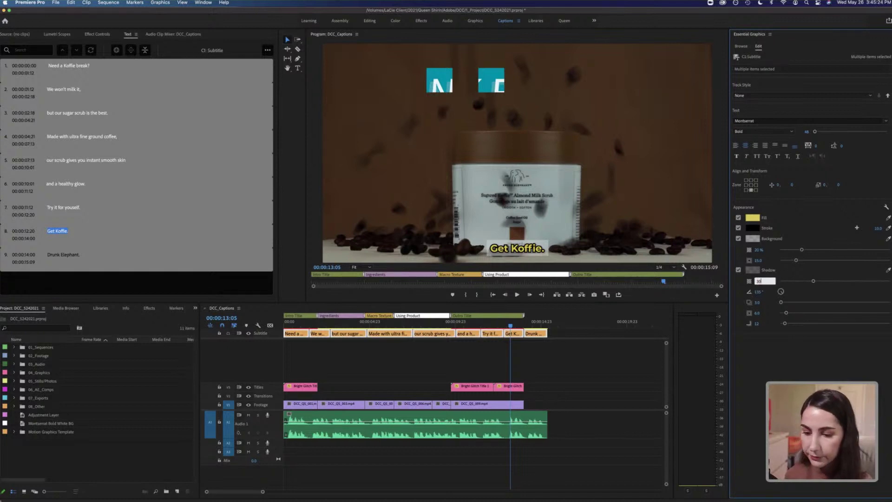
key("Return")
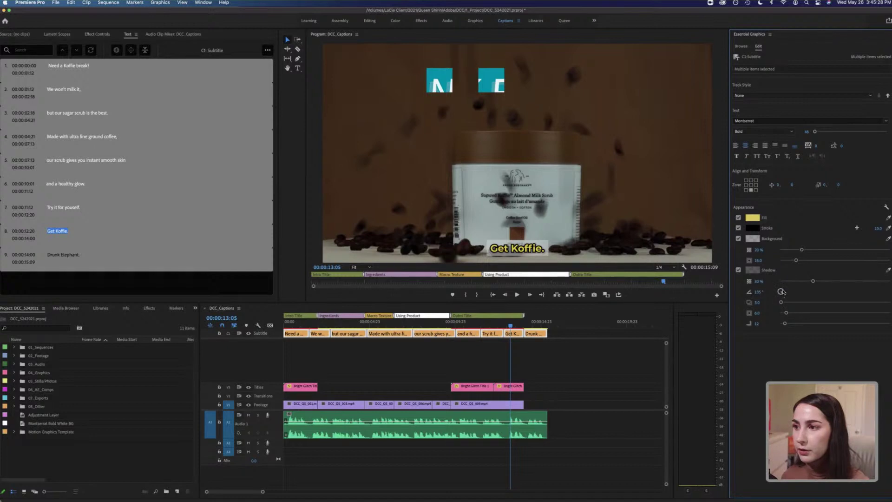
Try the shadow's angle and distance, raise its blur to about 104, and turn the shadow off and back on to compare.
left_click_drag(783, 291, 785, 296)
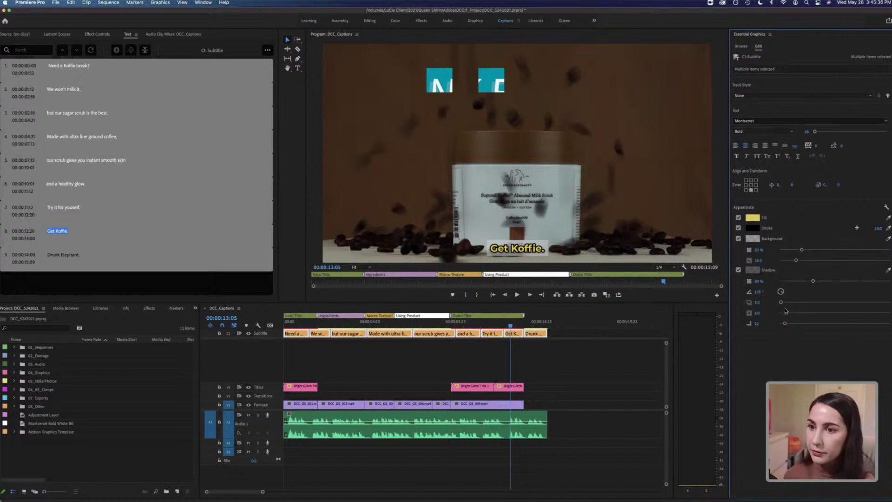
left_click_drag(781, 303, 798, 303)
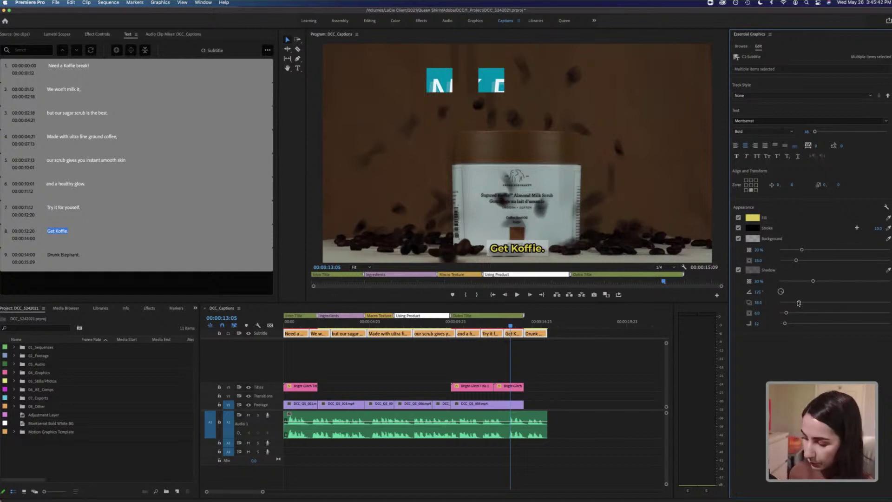
left_click_drag(798, 302, 790, 325)
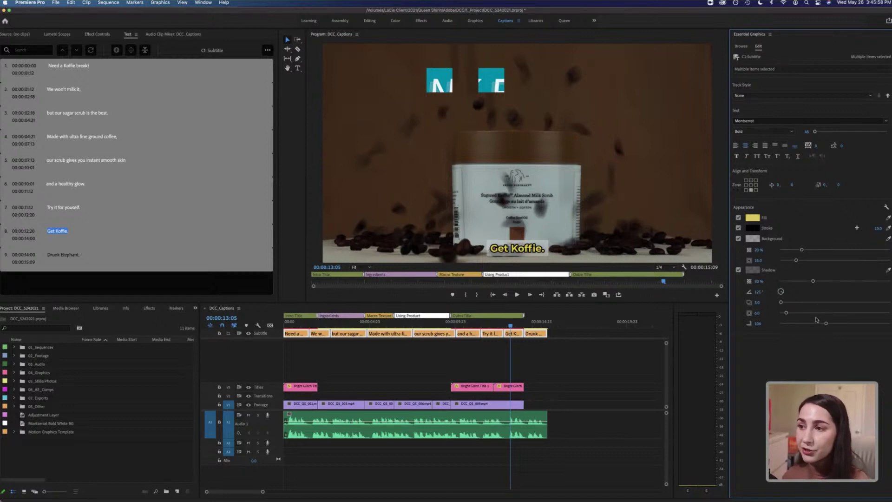
left_click(738, 270)
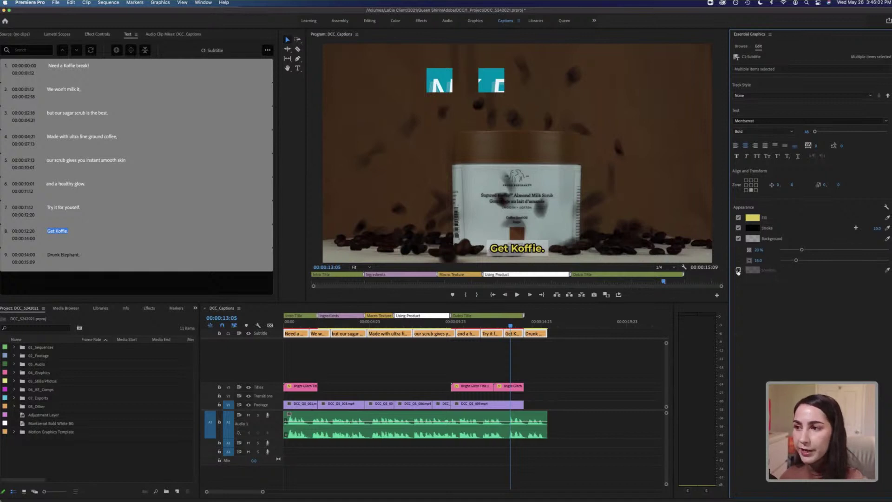
left_click(739, 271)
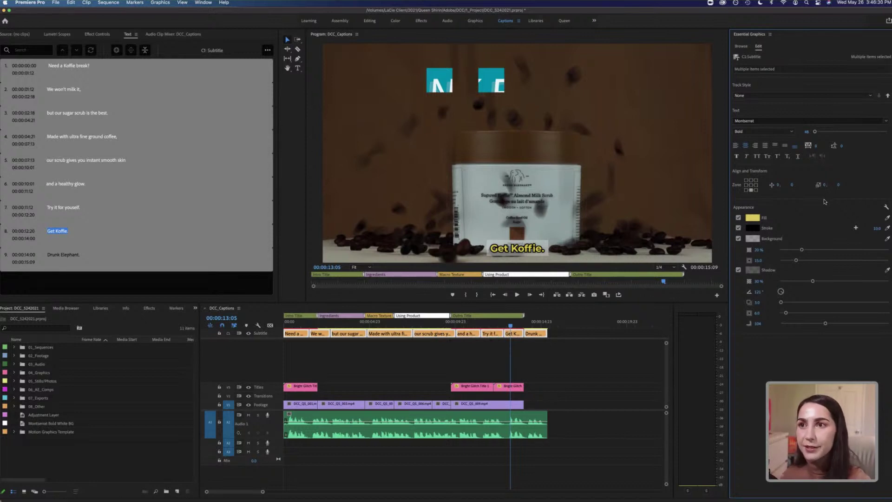
Save the look of the last caption as a new track style named "Montserrat White 20 Yellow Text".
left_click(845, 96)
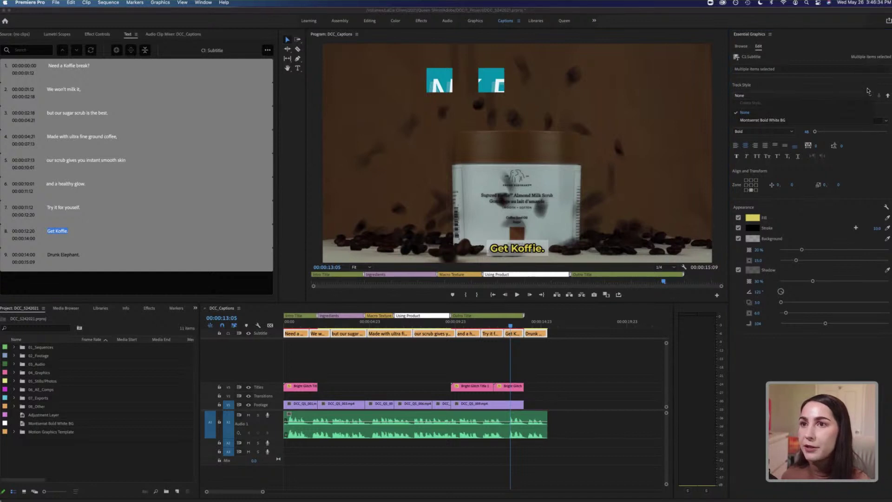
left_click(527, 352)
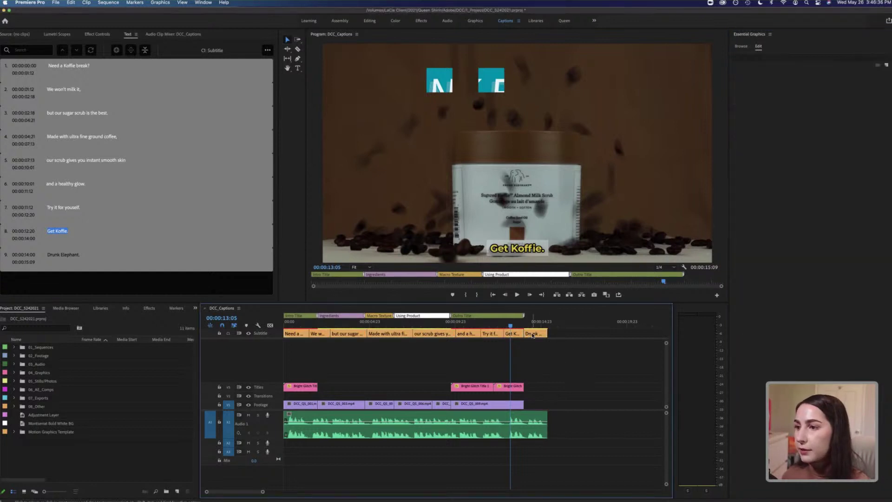
left_click(532, 334)
left_click(790, 96)
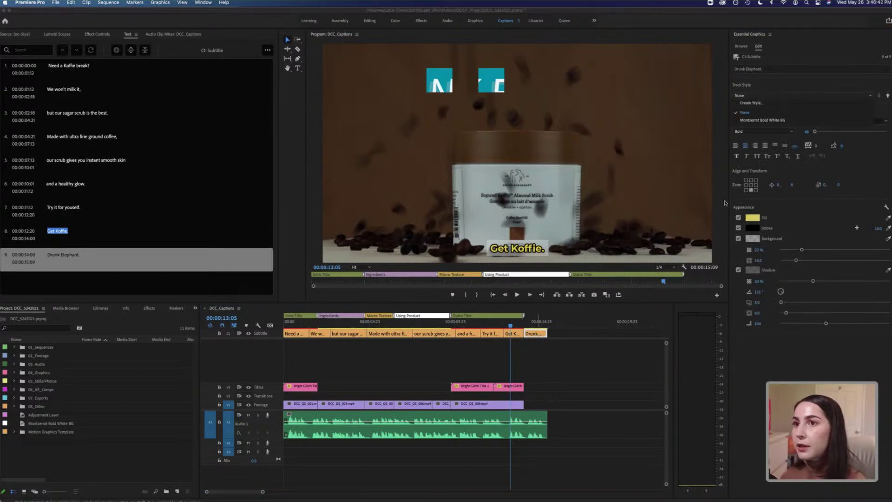
left_click(772, 106)
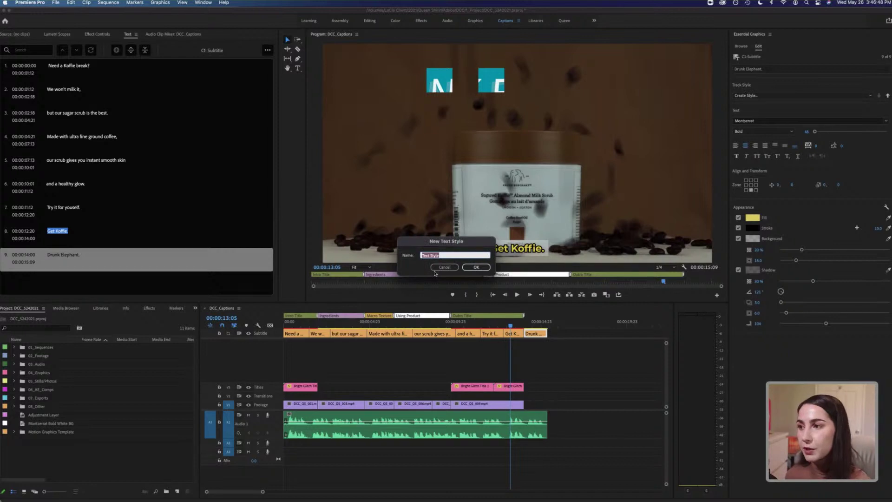
type("Montserrat")
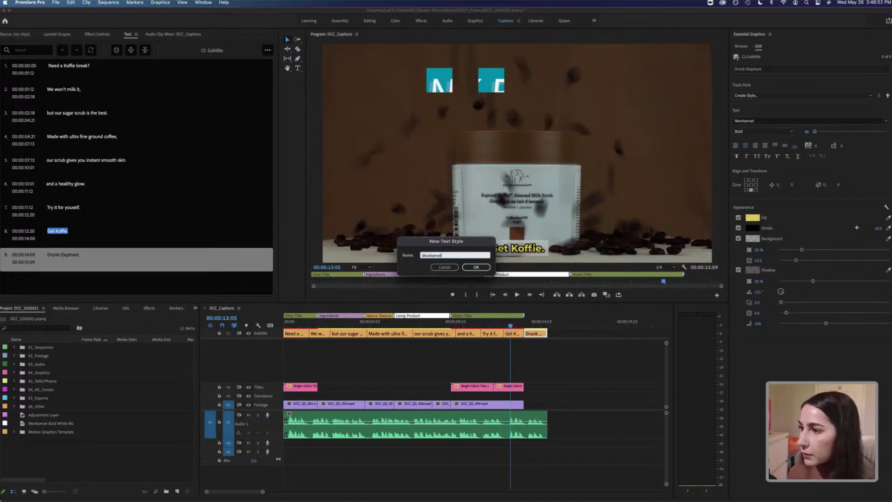
type(" White 20")
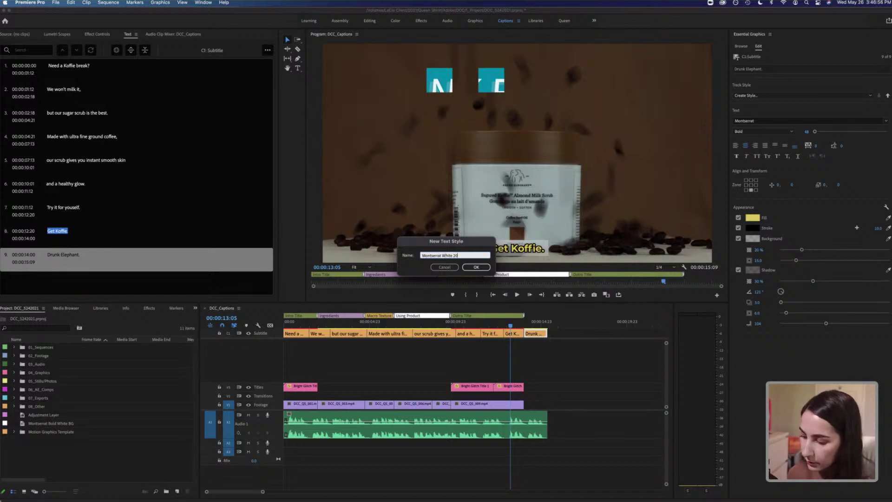
type("llow Text")
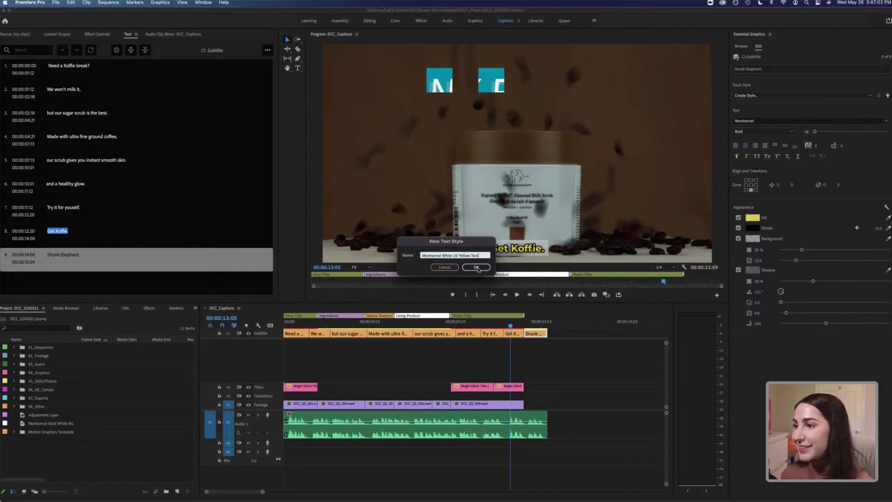
left_click(476, 267)
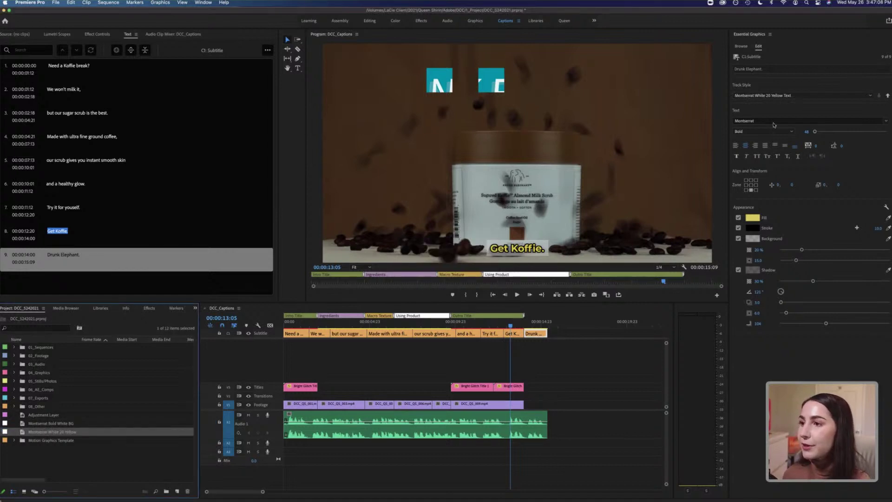
Try the Montserrat Bold White BG track style on the captions and switch back to Montserrat White 20 Yellow Text.
left_click(778, 96)
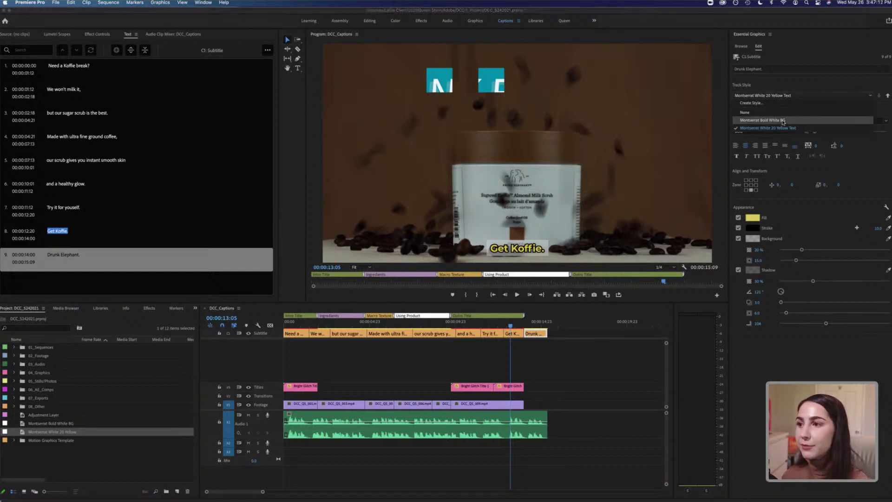
left_click(784, 121)
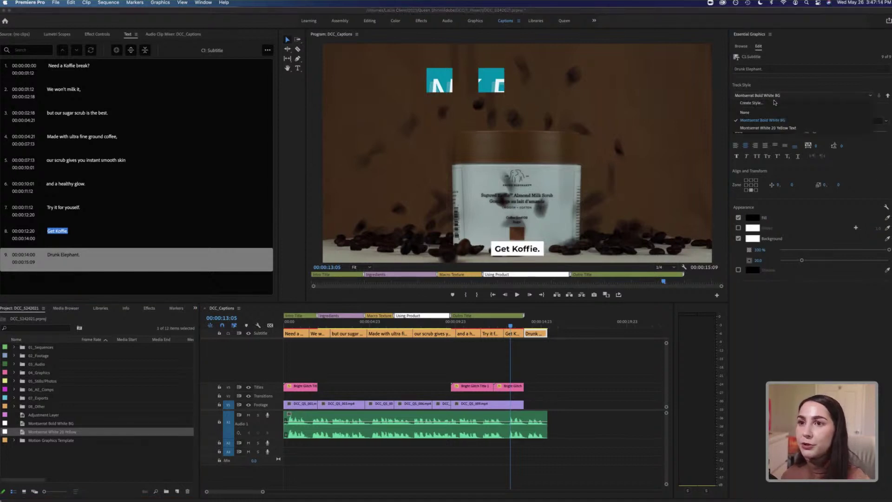
left_click(776, 128)
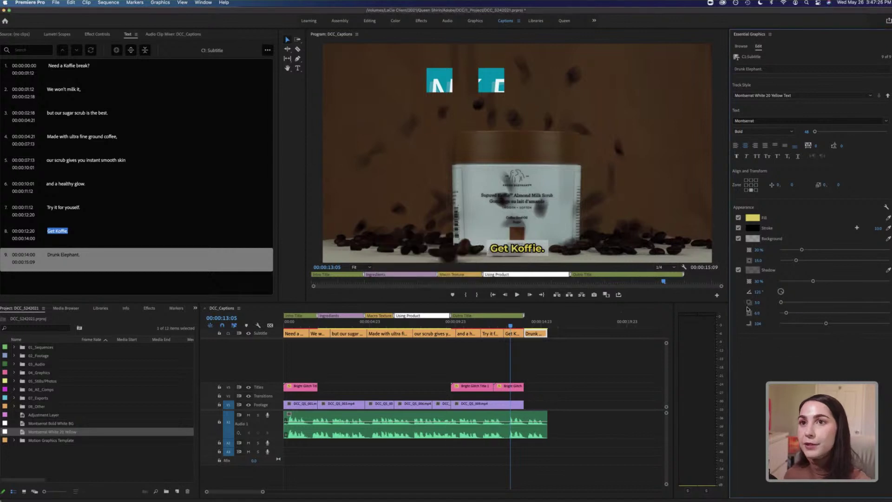
Split the caption "but our sugar scrub is the best." into two segments.
left_click(296, 325)
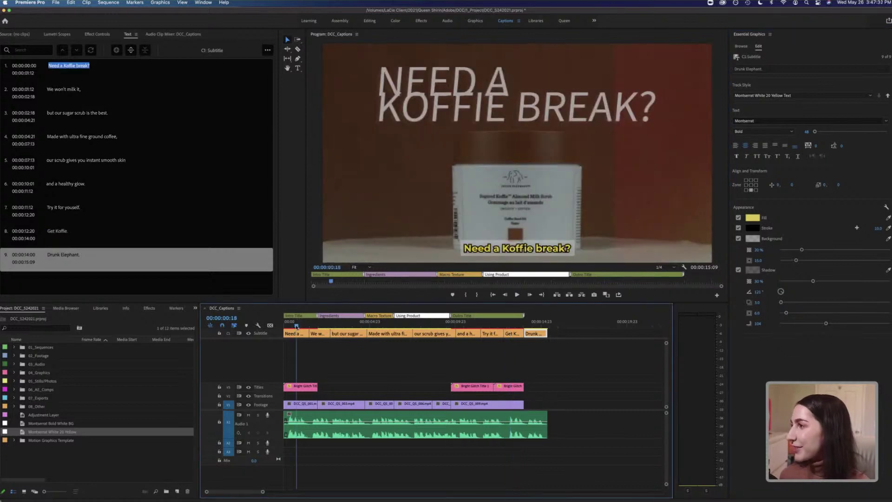
left_click(345, 325)
left_click(353, 336)
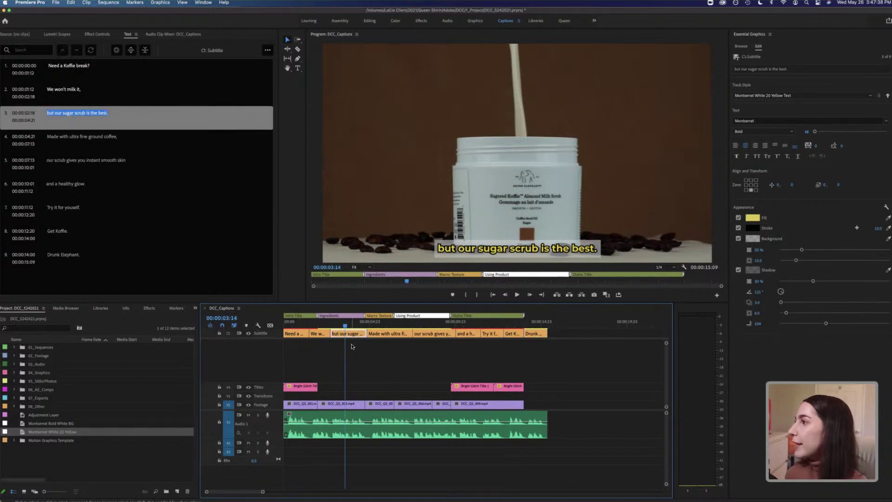
left_click(132, 51)
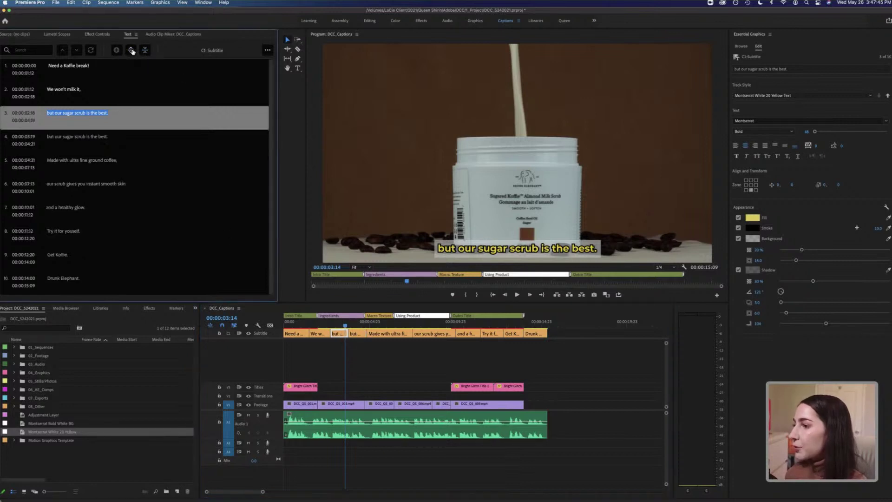
Replace the text of the second split caption segment with "Hello my name is Coffee.".
left_click(359, 323)
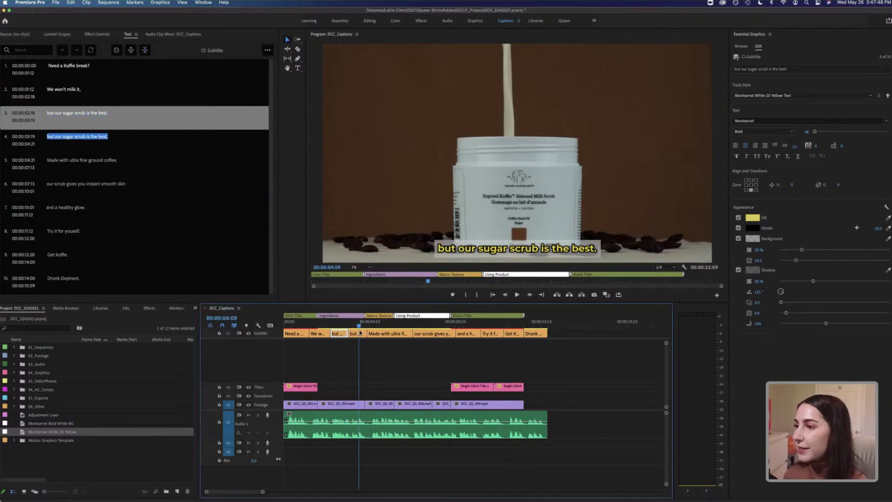
left_click(358, 335)
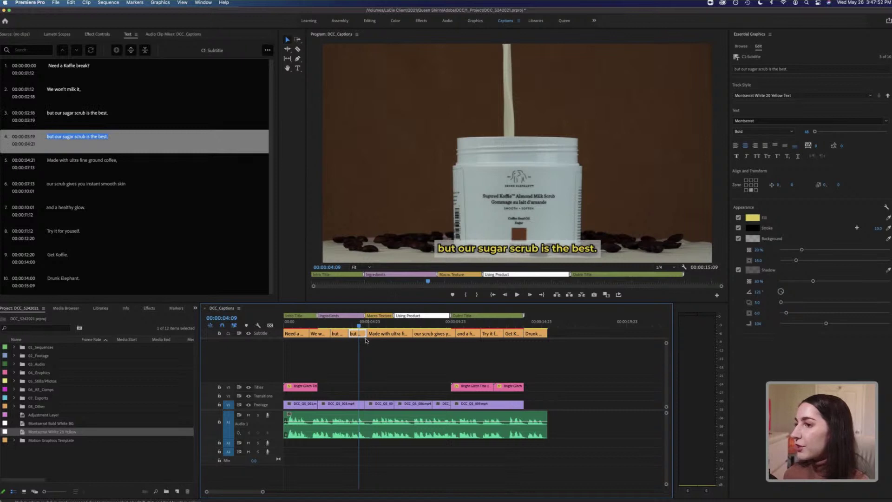
double_click(75, 138)
left_click_drag(102, 136, 49, 136)
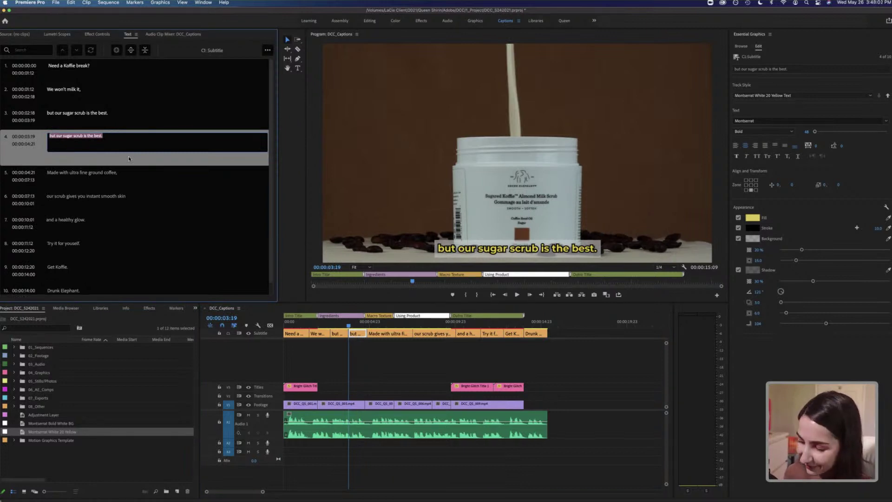
type("Hello my nam")
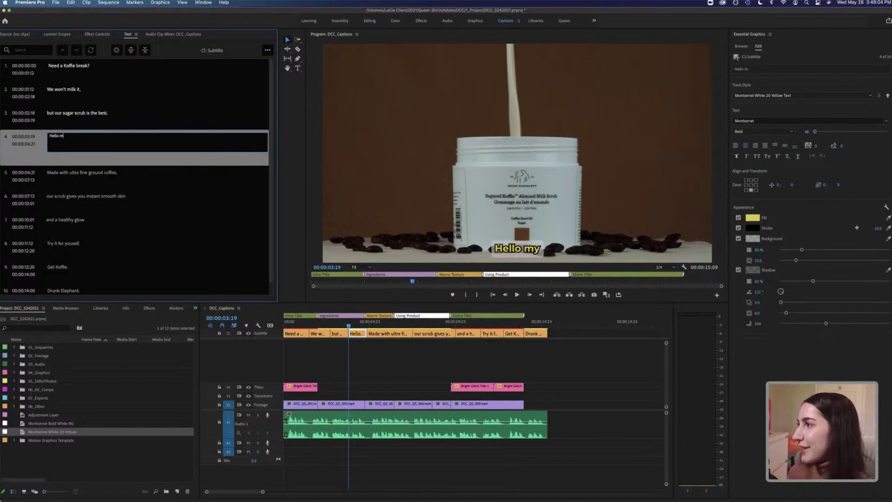
type("e is Coffee.")
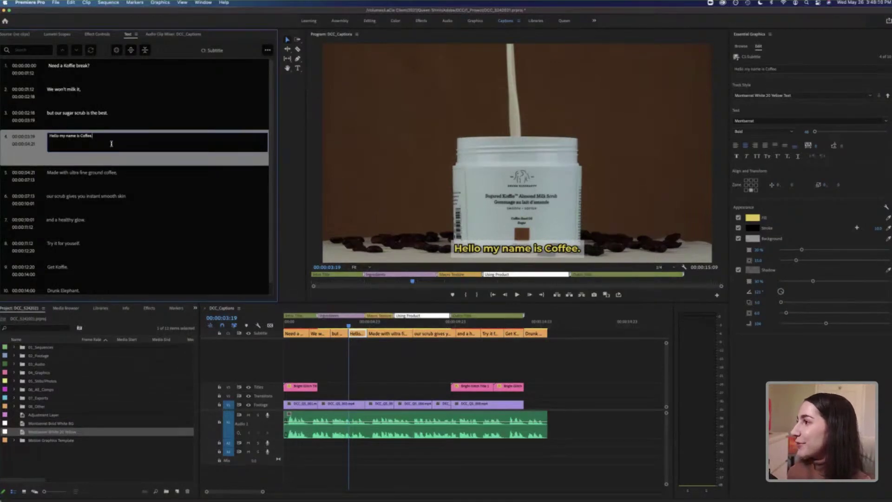
Merge the two split caption segments and delete "Hello my name is Coffee." from the combined caption.
left_click(113, 120, "shift")
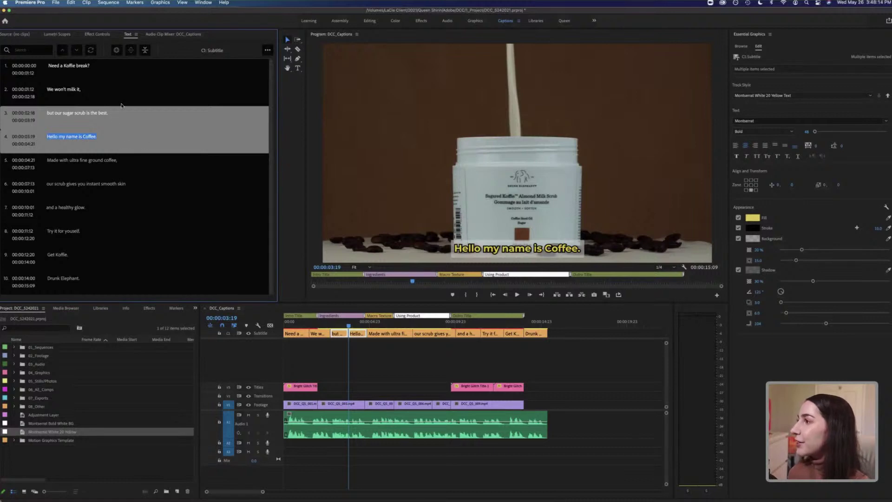
left_click(145, 50)
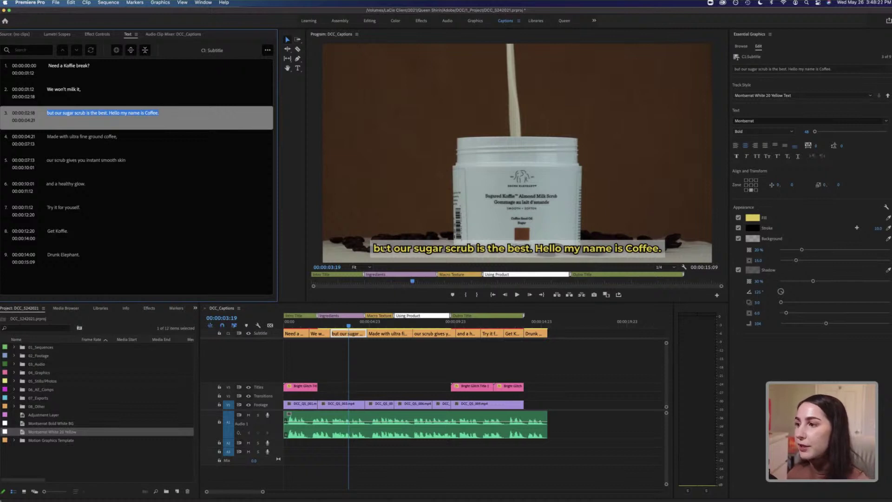
double_click(113, 118)
left_click(104, 111)
left_click_drag(103, 112, 175, 112)
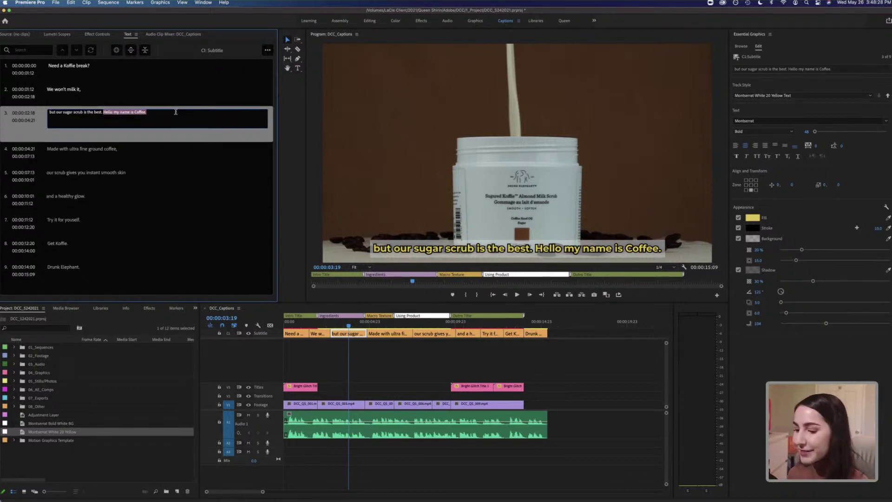
key("BackSpace")
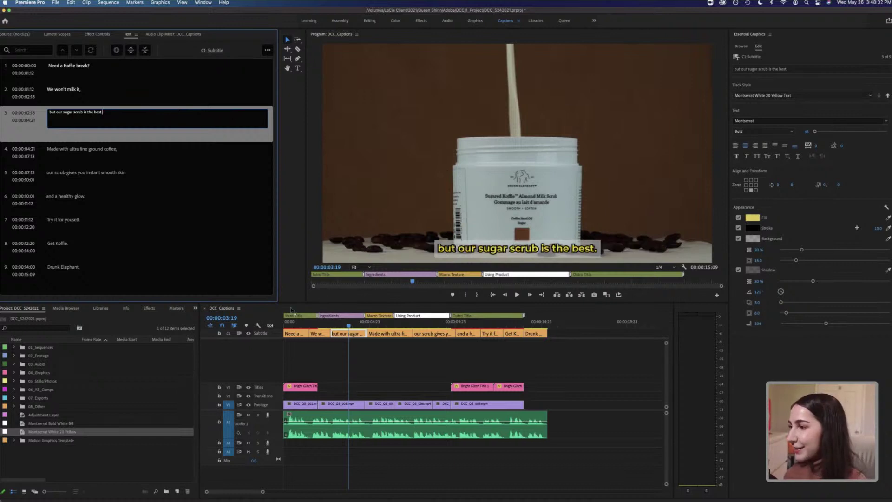
Play the whole sequence from the start to review the styled captions against the audio.
left_click(287, 325)
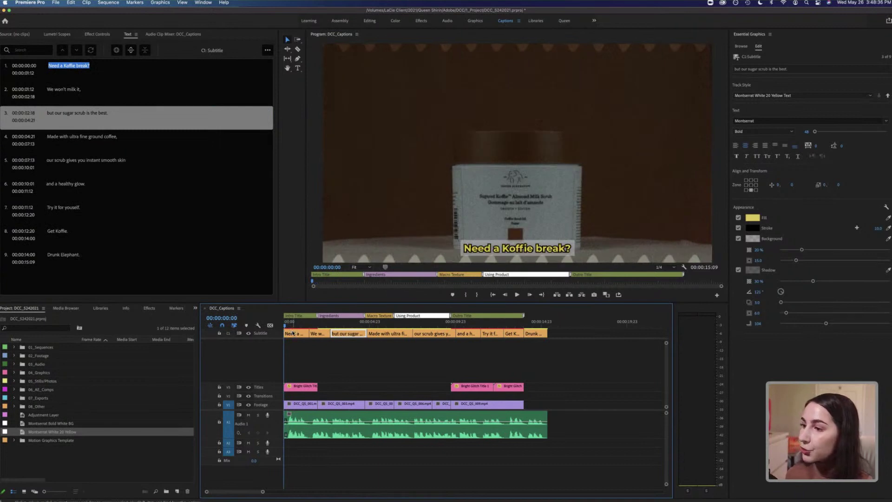
key("space")
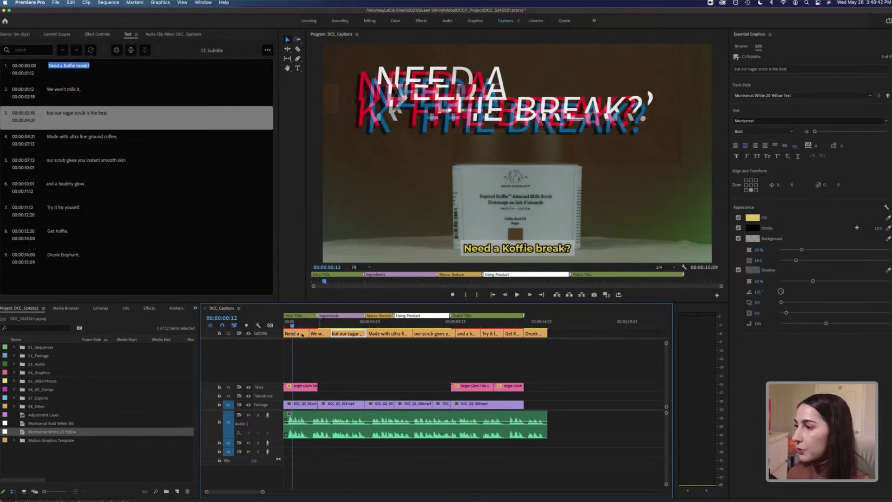
key("Home")
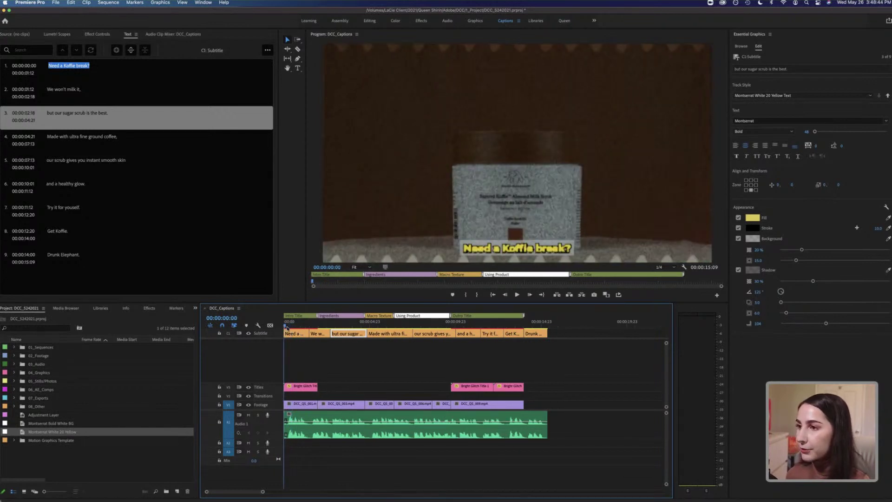
key("space")
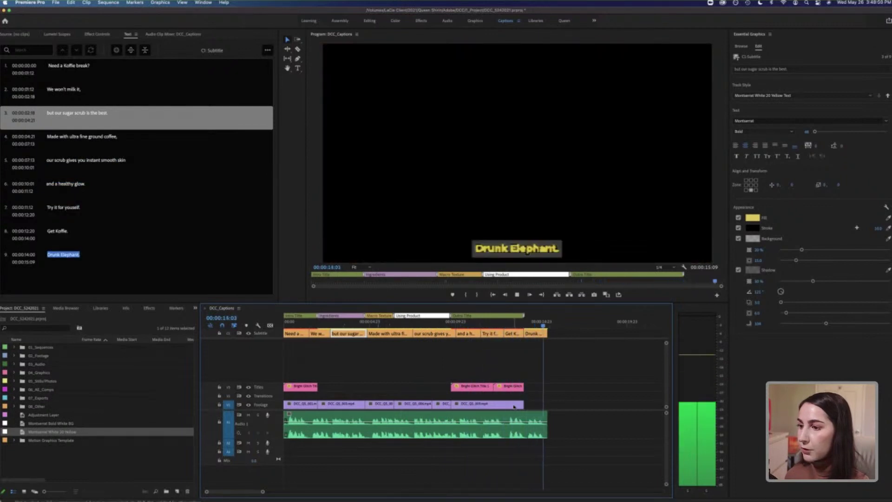
key("space")
Extend the last footage clip to the end of the audio and play the sequence to check it.
left_click(509, 325)
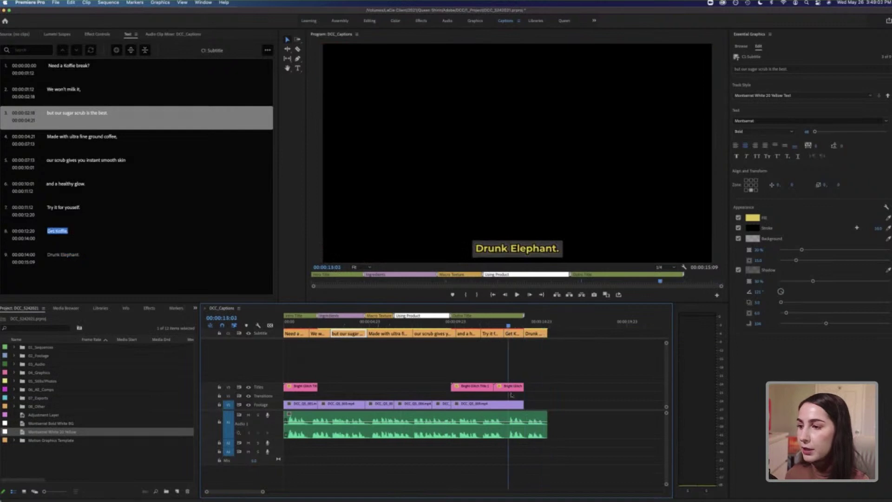
left_click(490, 404)
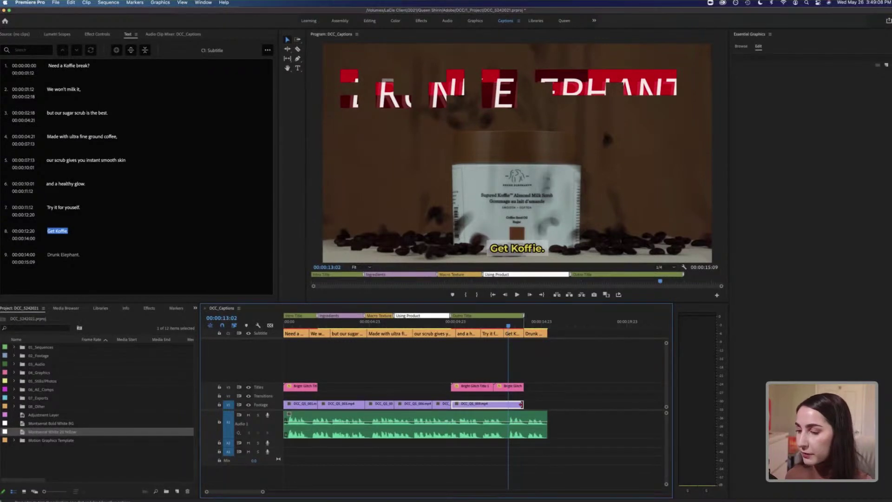
left_click_drag(522, 403, 547, 405)
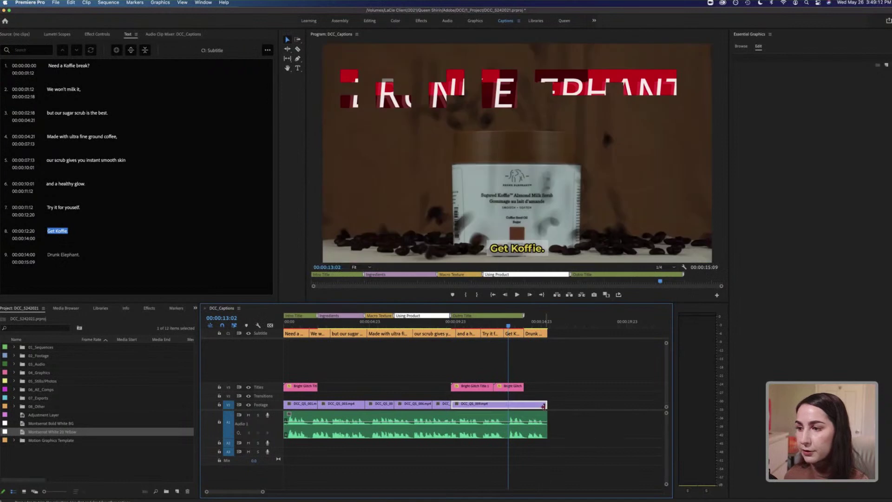
key("space")
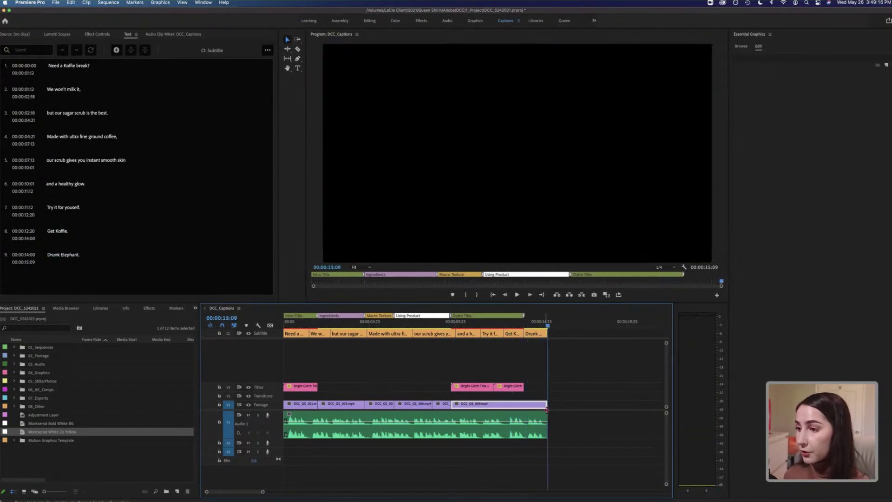
key("Home")
key("space")
Extend the final DRUNK ELEPHANT title clip to the end of the footage and move the playhead to 00:00:09:18.
left_click(510, 322)
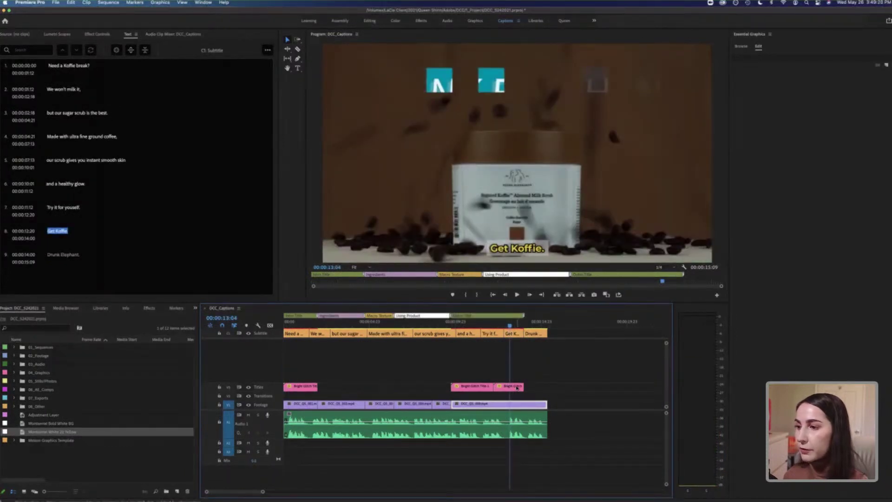
left_click(514, 387)
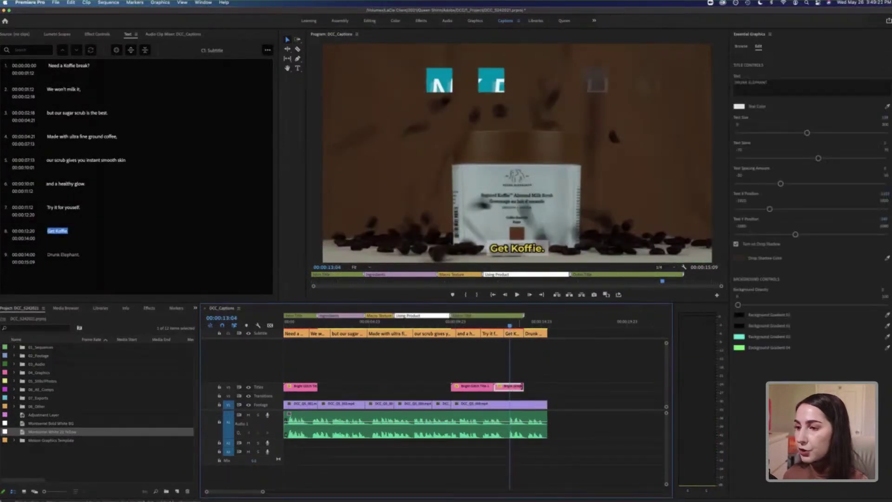
left_click_drag(523, 386, 543, 387)
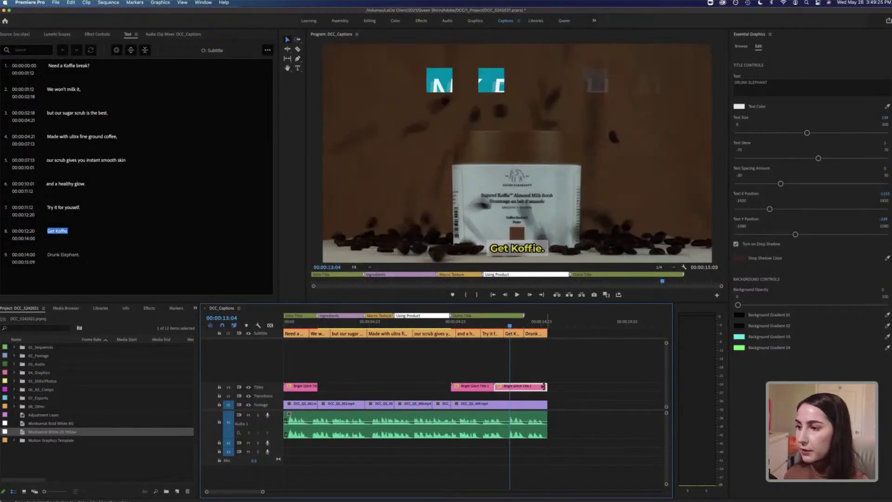
left_click(451, 324)
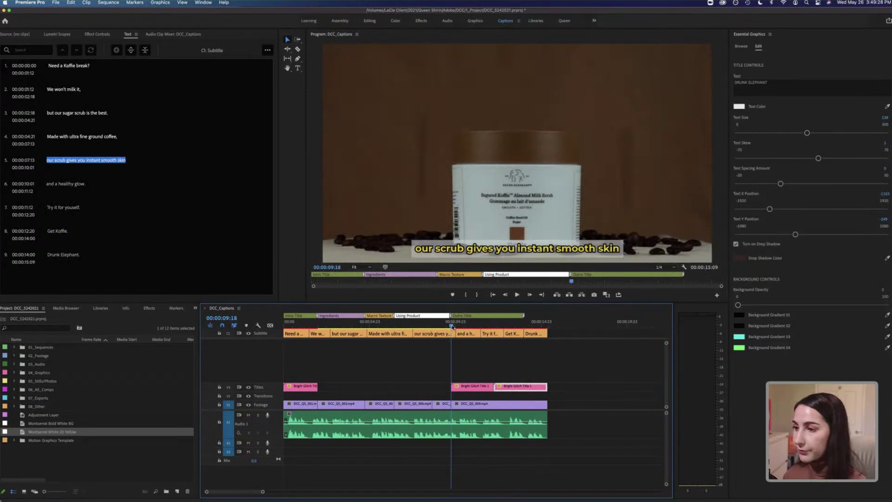
Play the closing section and roll the edit between the last two title clips to the "Get Koffie." caption, at 00:00:13:05.
key("space")
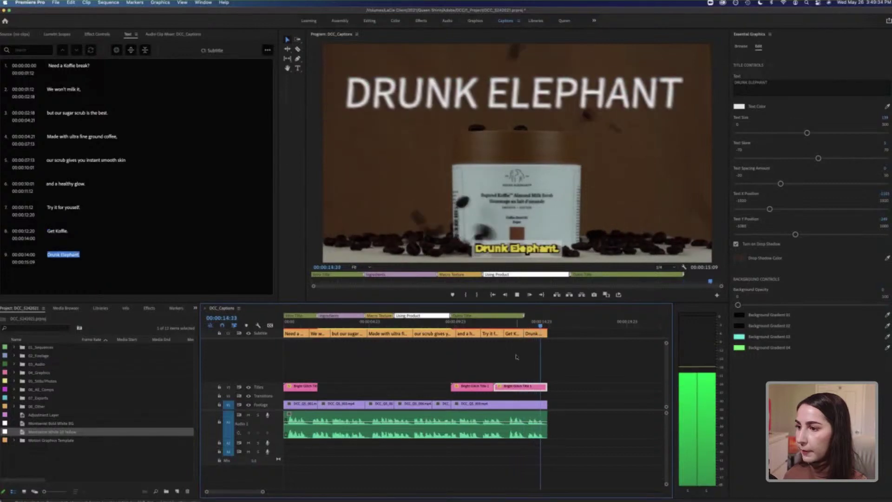
key("space")
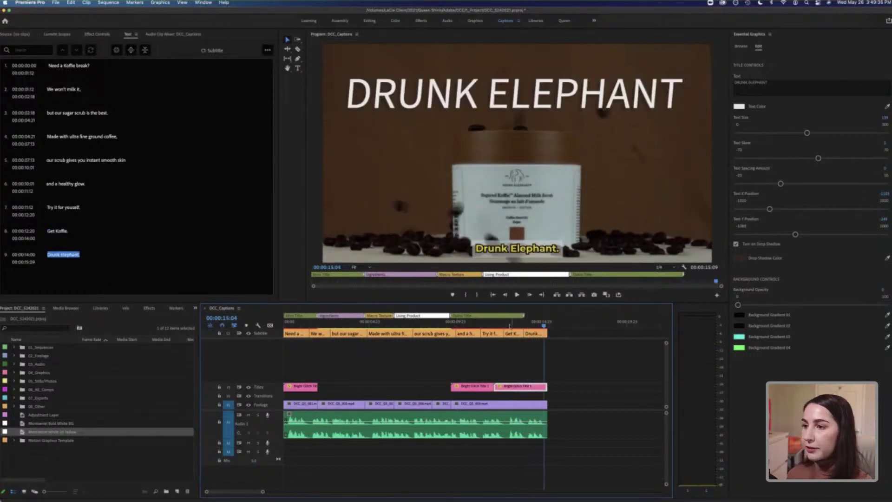
left_click(508, 325)
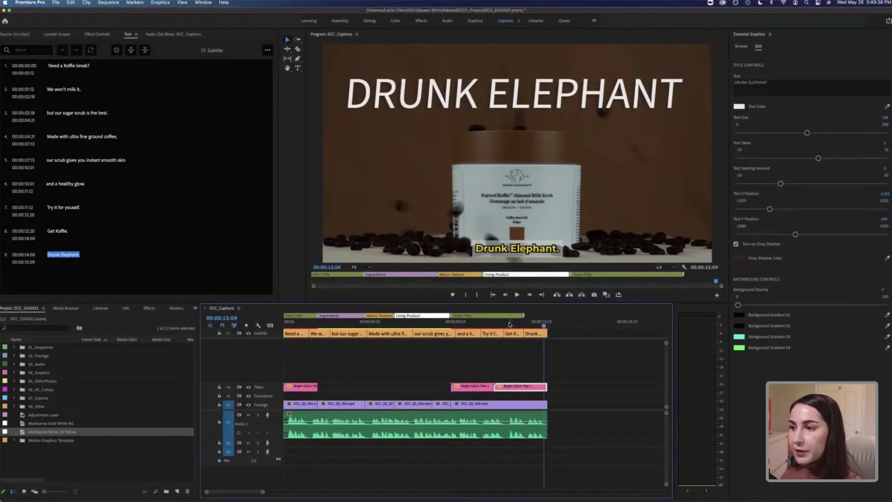
left_click_drag(508, 325, 510, 325)
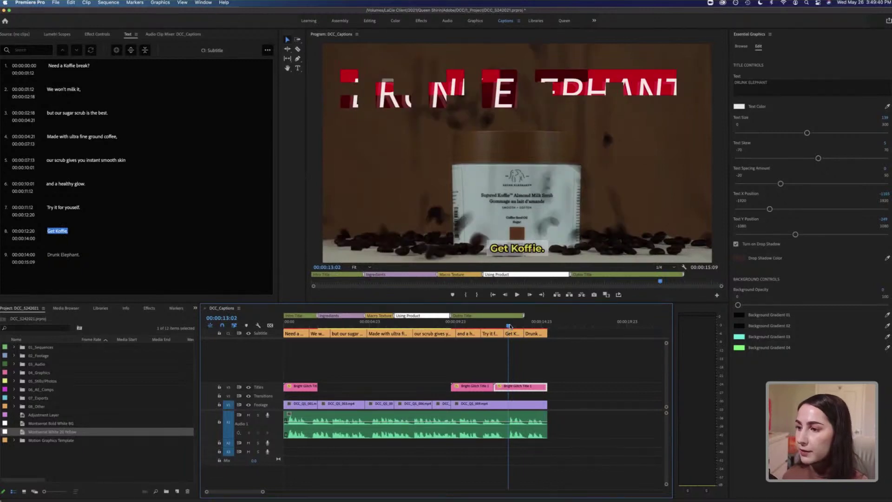
left_click_drag(496, 385, 511, 387)
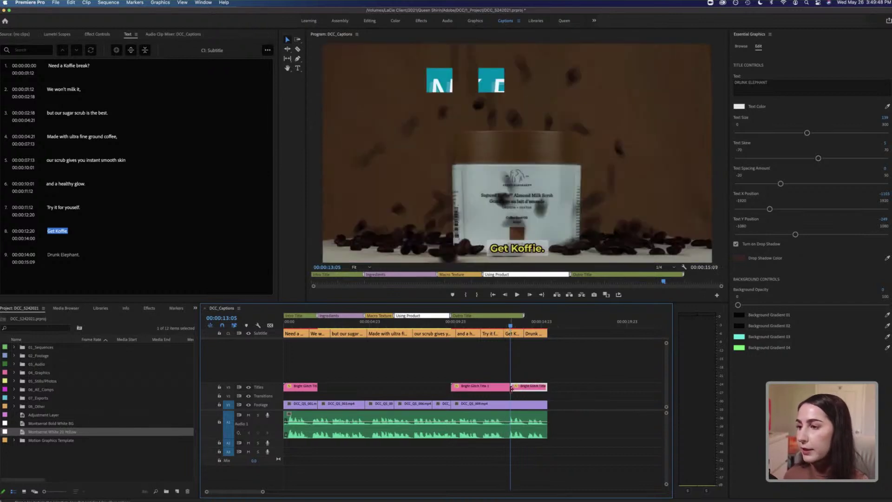
Play the outro to check the title timing, spot-check captions earlier in the sequence, and return the playhead to the start.
left_click(452, 326)
key("space")
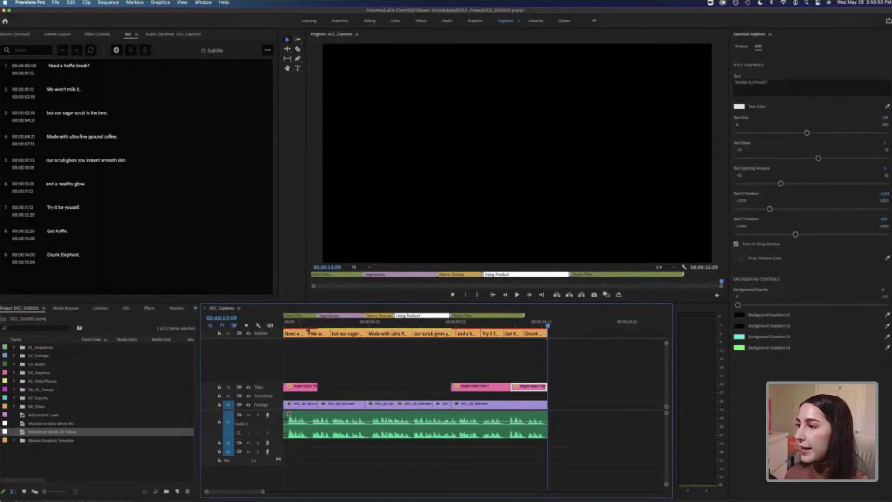
left_click(298, 325)
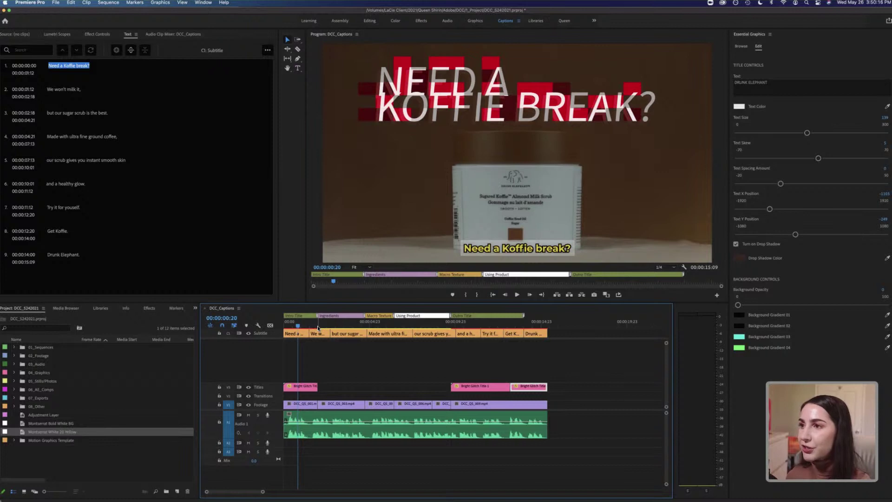
left_click(378, 325)
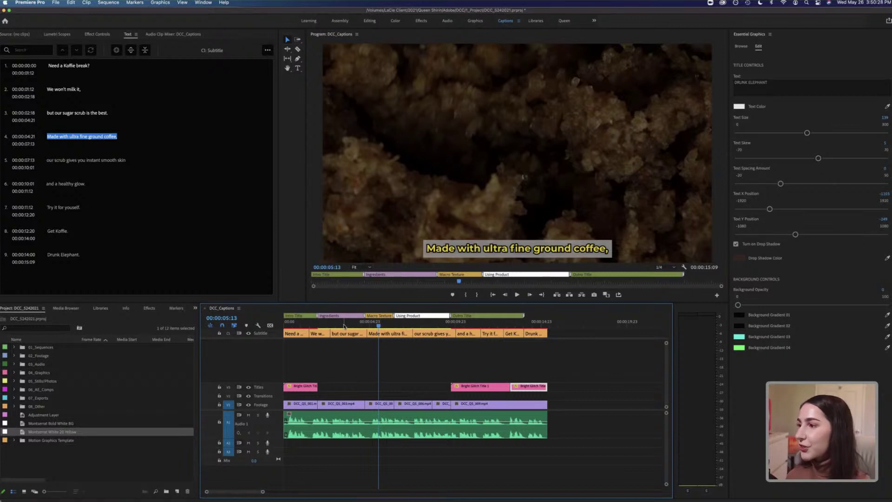
left_click(291, 326)
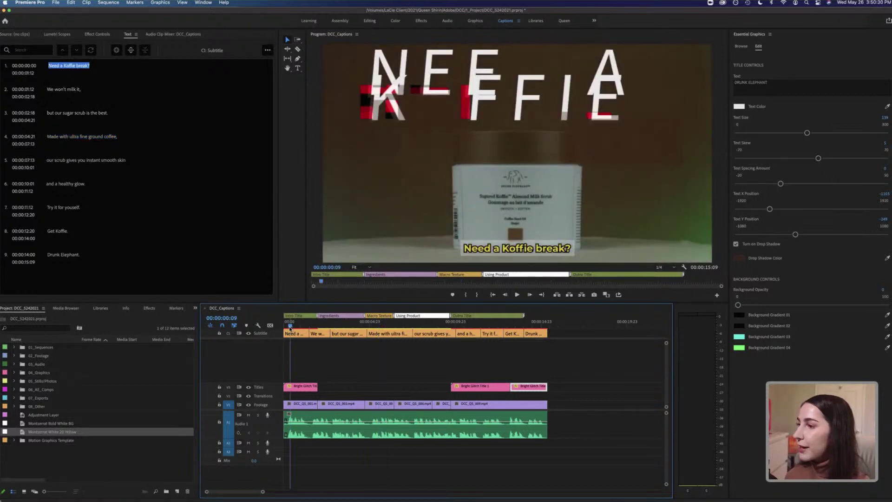
left_click(285, 326)
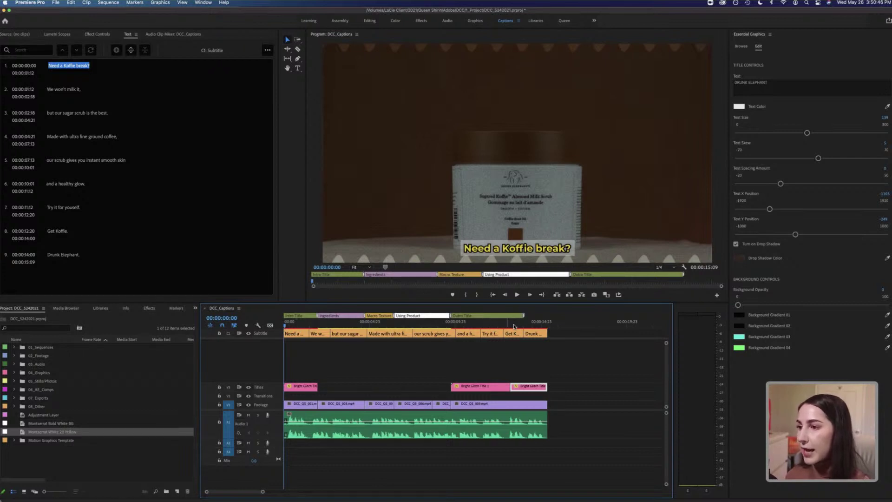
Try font size 40 on the "Need a Koffie break?" caption, and settle on a font size of 35.
left_click(294, 334)
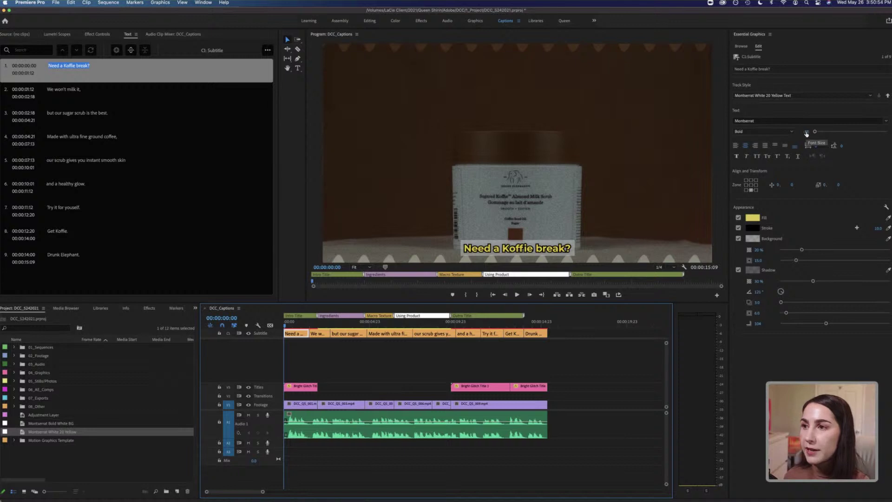
left_click(808, 132)
left_click_drag(808, 132, 802, 132)
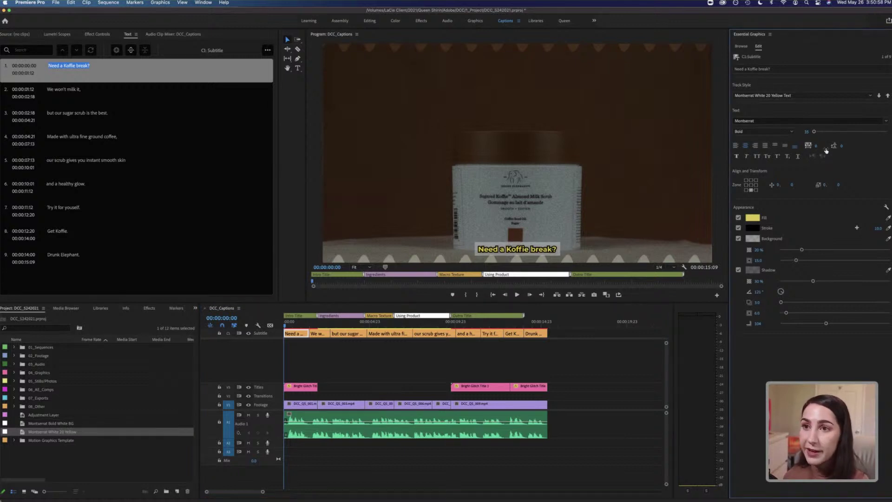
left_click(805, 131)
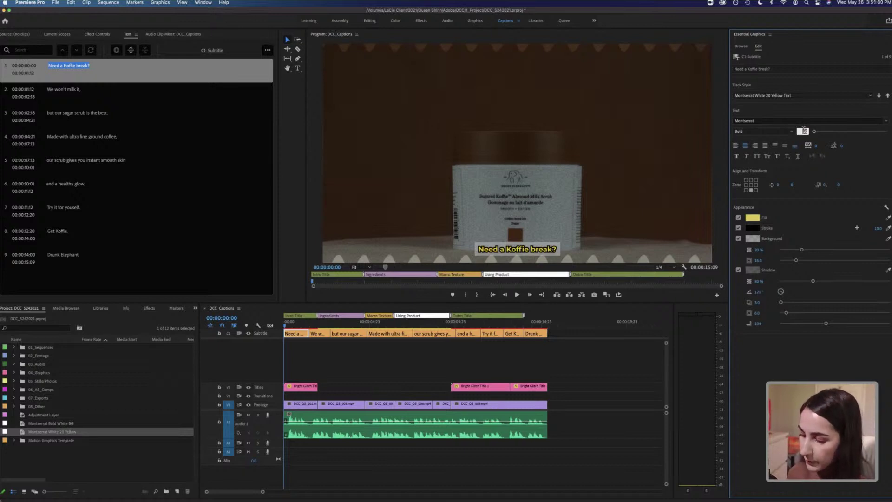
type("40")
key("Return")
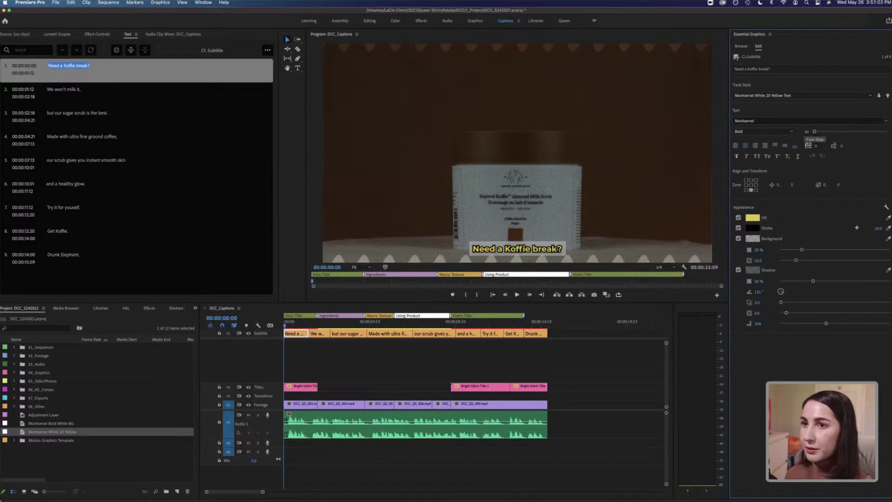
left_click(803, 131)
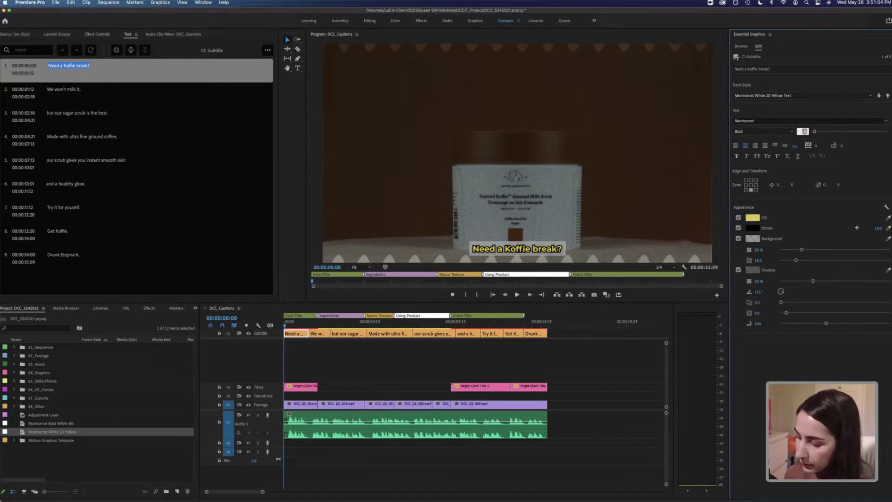
type("35")
key("Return")
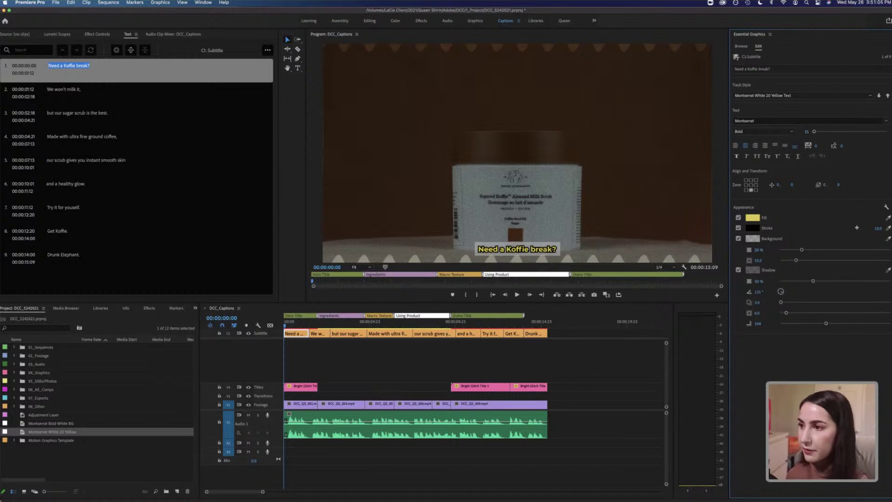
Turn off the stroke on the "Need a Koffie break?" caption and raise its background opacity to 50%.
left_click(738, 228)
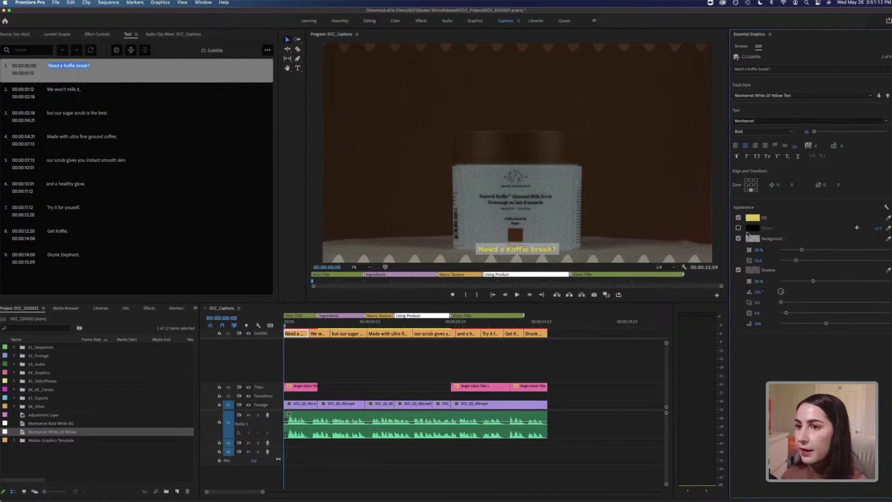
left_click(752, 239)
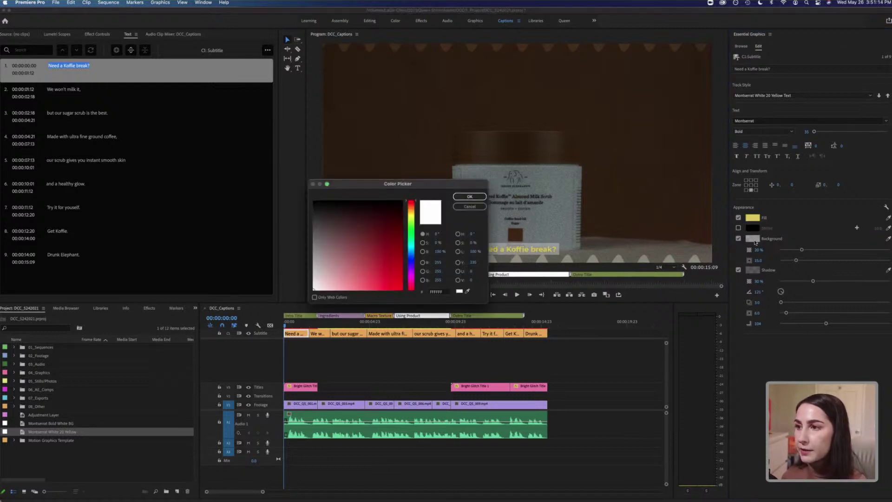
left_click(468, 206)
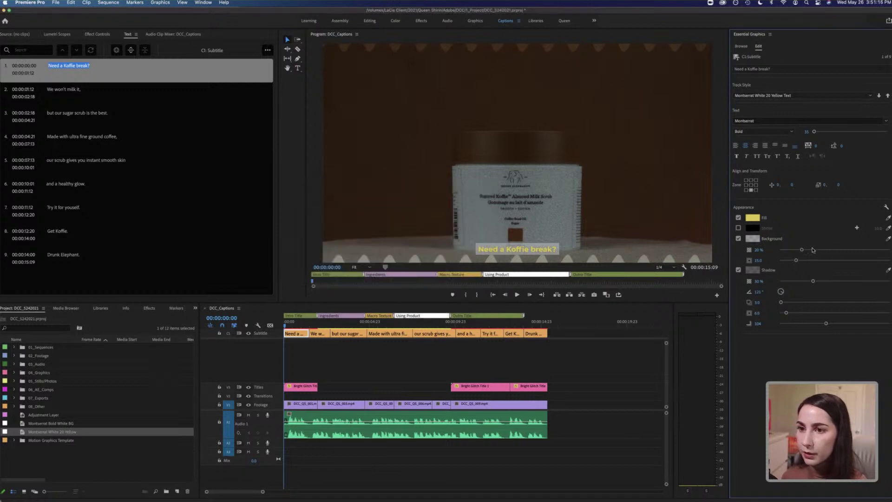
left_click_drag(802, 250, 830, 250)
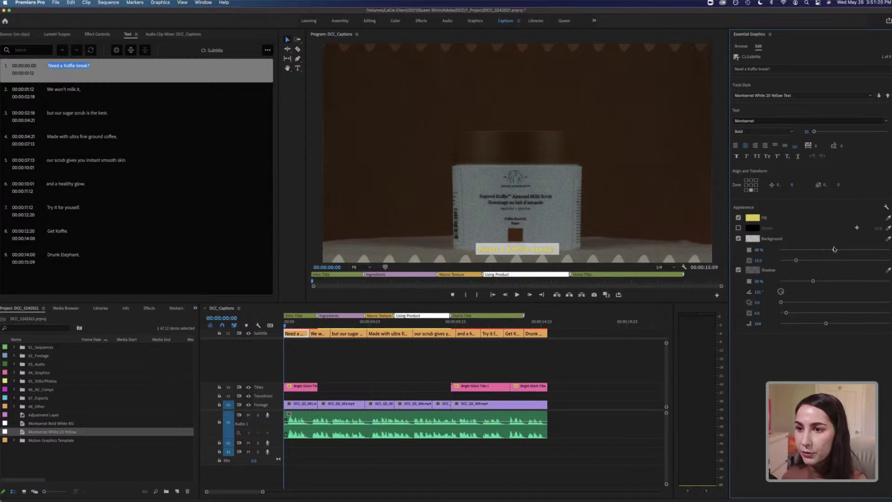
Change the caption's background color to a bright yellow with a hue of 57°.
left_click(752, 239)
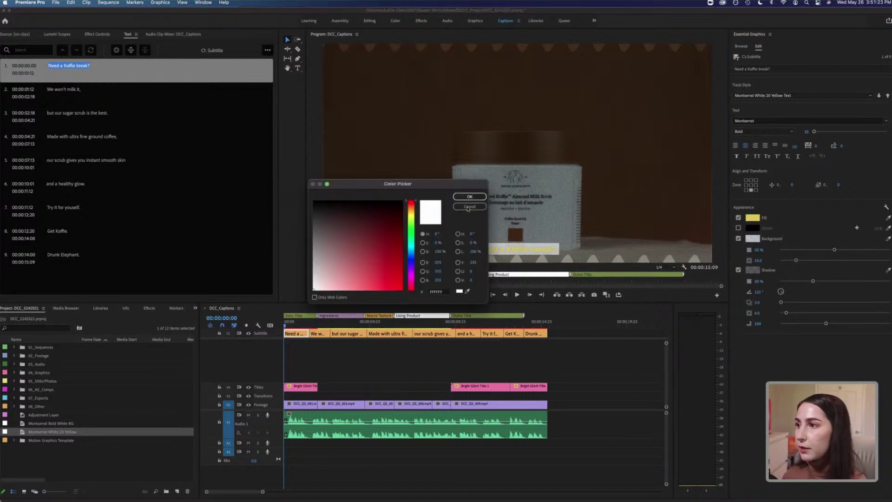
left_click(410, 216)
left_click(386, 262)
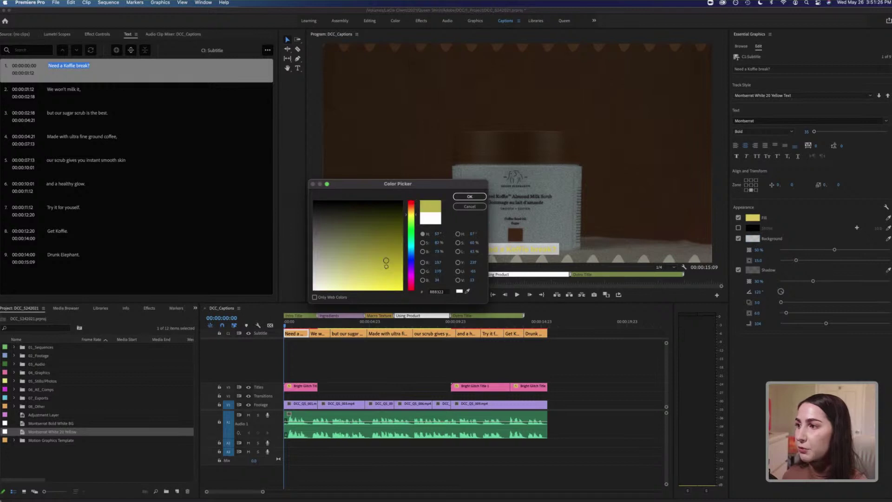
left_click(374, 283)
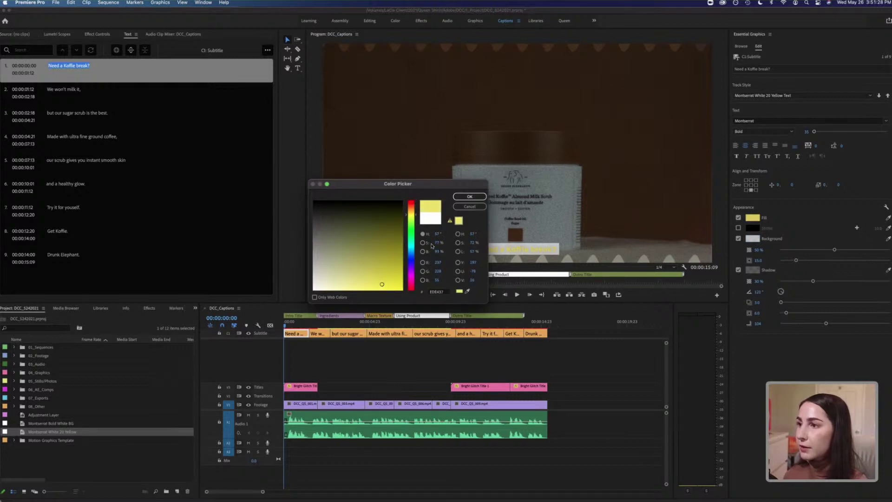
left_click(469, 196)
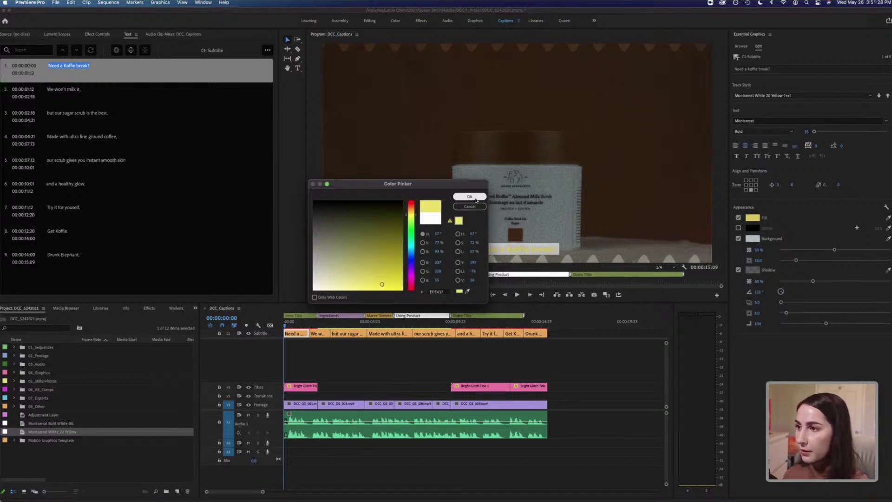
Set the caption's text fill to white and its background opacity to 100%.
left_click(753, 218)
left_click(238, 292)
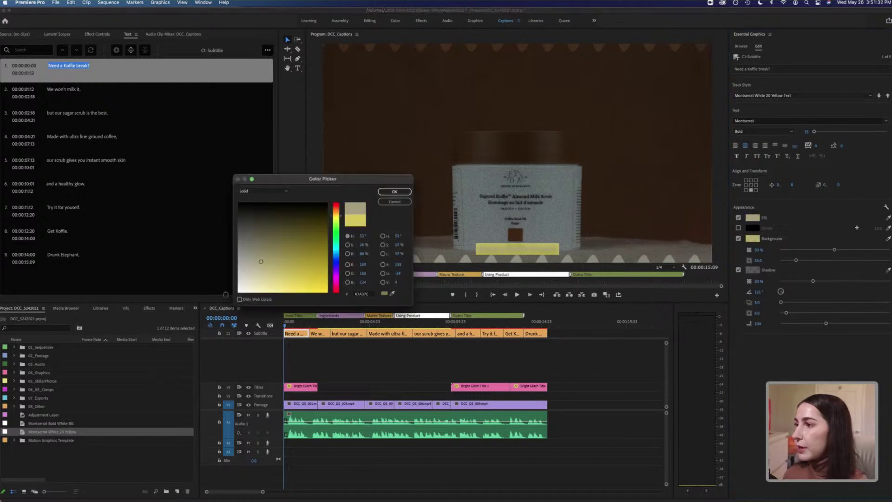
left_click(389, 192)
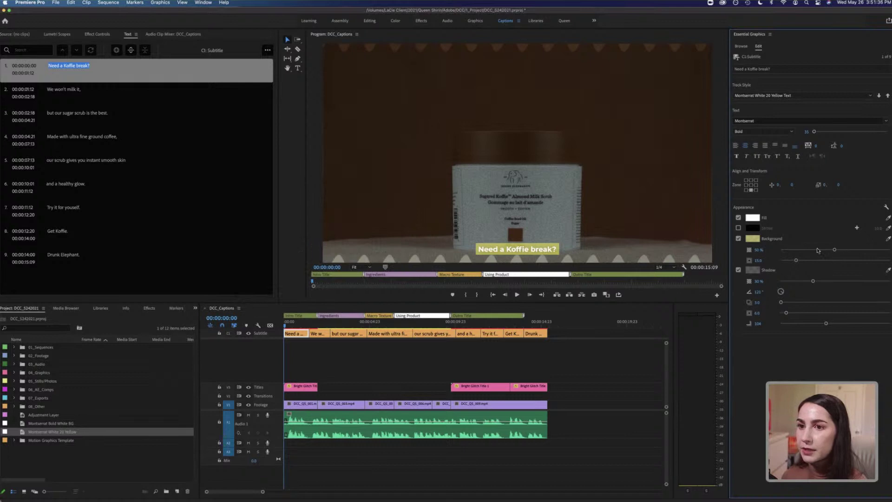
left_click(765, 249)
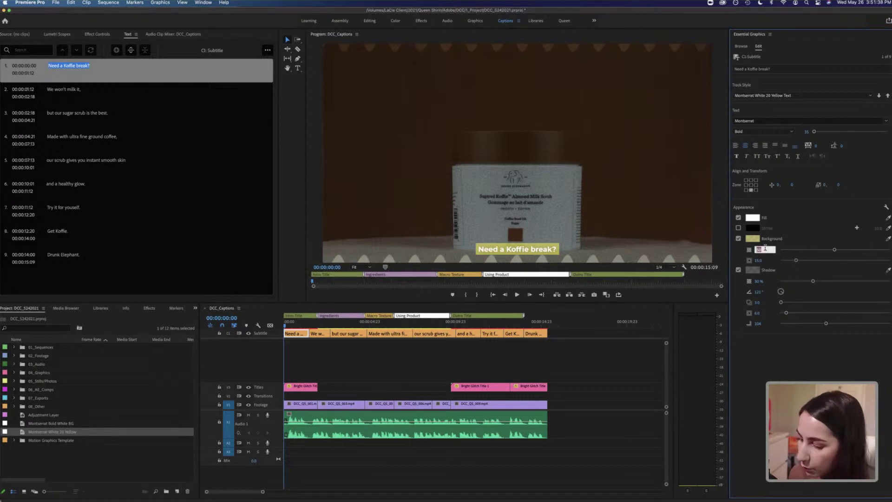
key("Return")
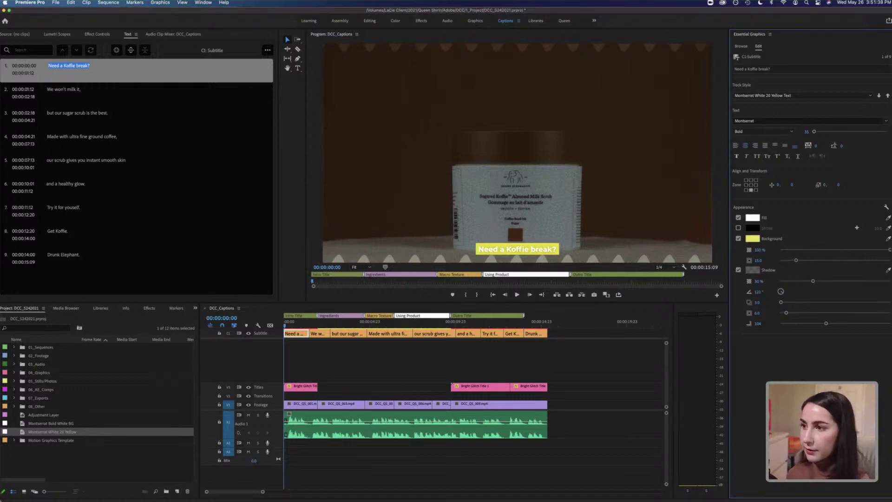
Darken the caption's background color and shift it to a muted brown with a hue of about 42°.
left_click(752, 239)
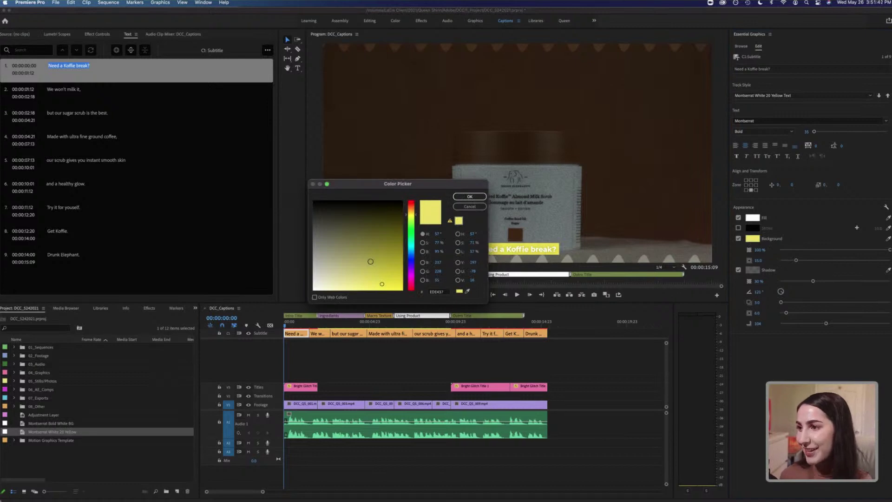
left_click_drag(382, 284, 364, 243)
left_click(469, 197)
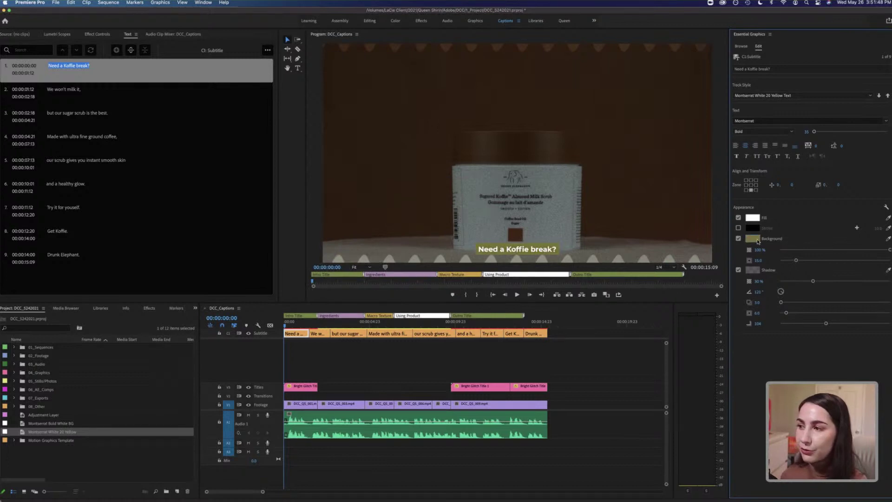
left_click(753, 239)
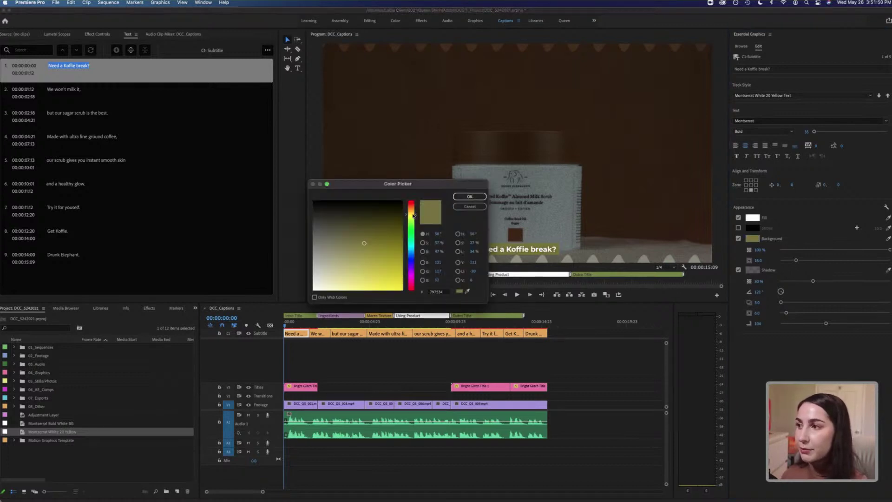
left_click_drag(413, 216, 413, 212)
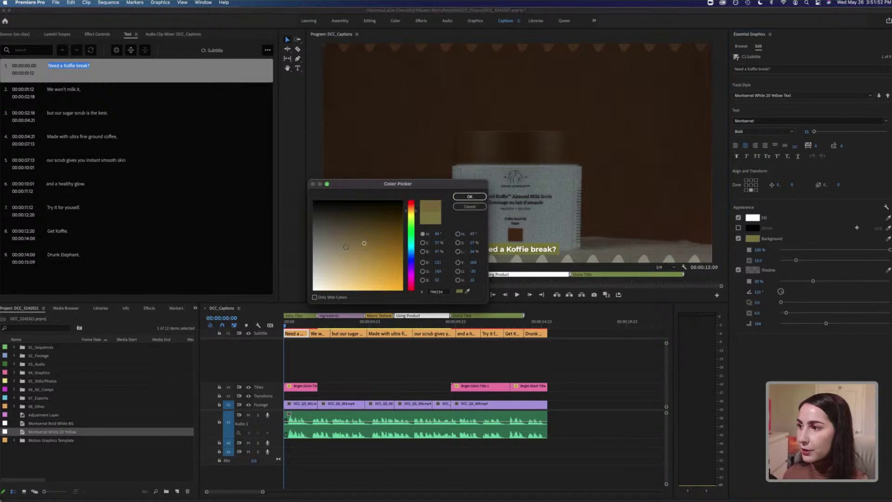
left_click_drag(346, 244, 349, 237)
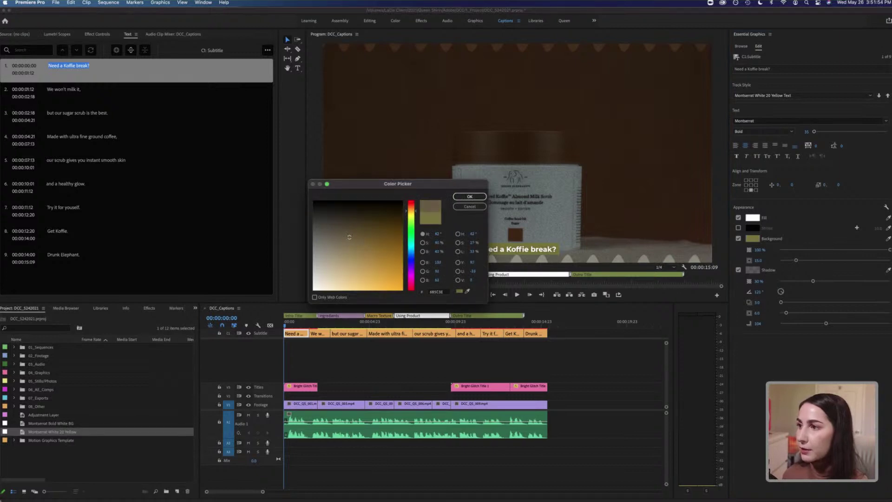
left_click(470, 196)
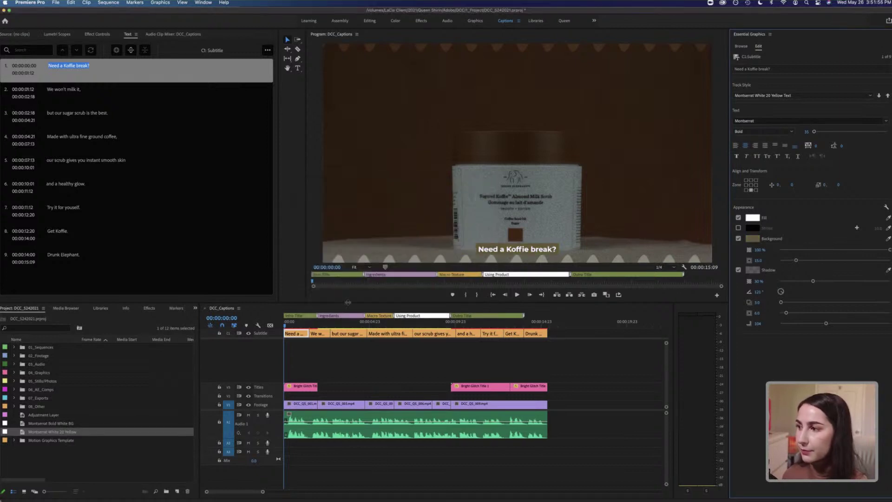
Play the sequence from the start and compare the first caption's styling with the second caption's.
left_click(288, 326)
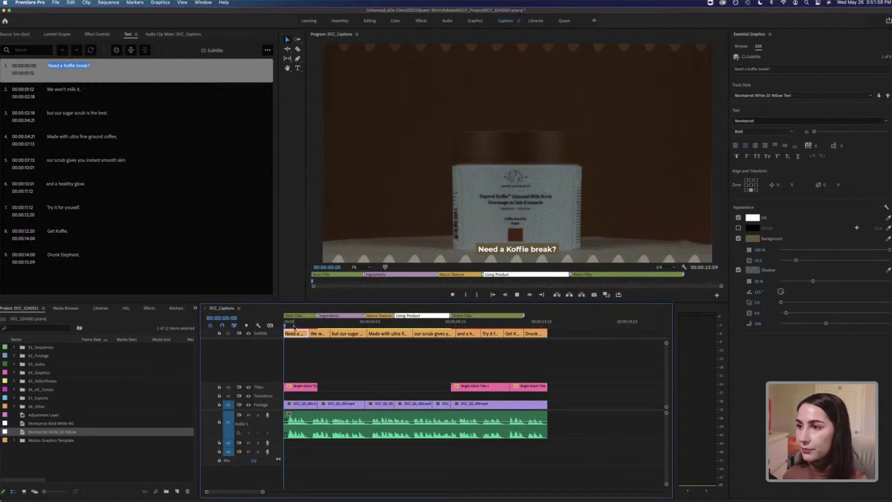
key("space")
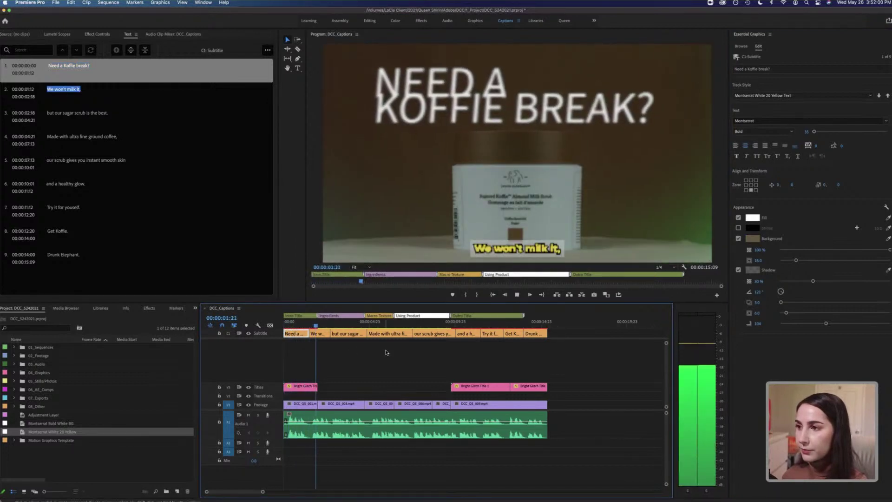
key("space")
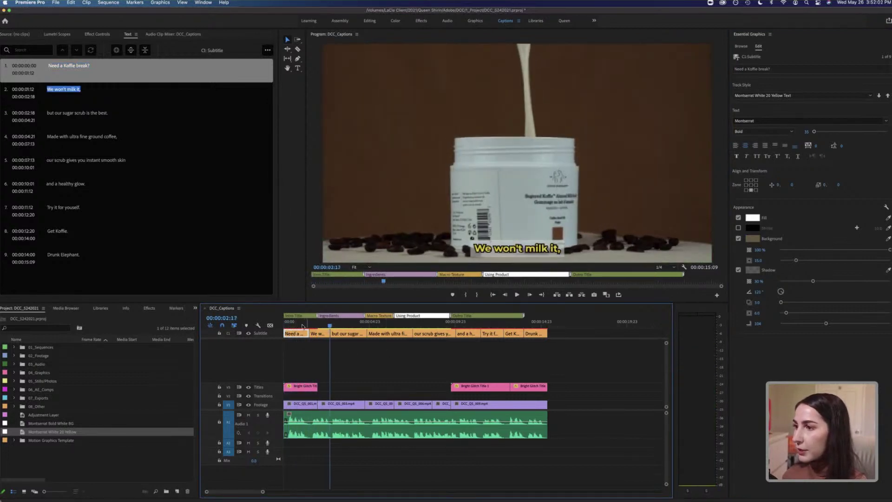
left_click(298, 325)
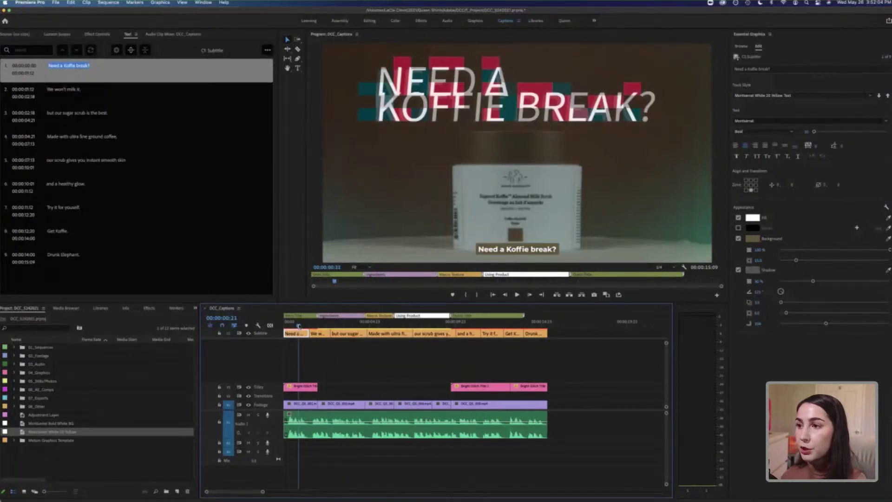
left_click(319, 326)
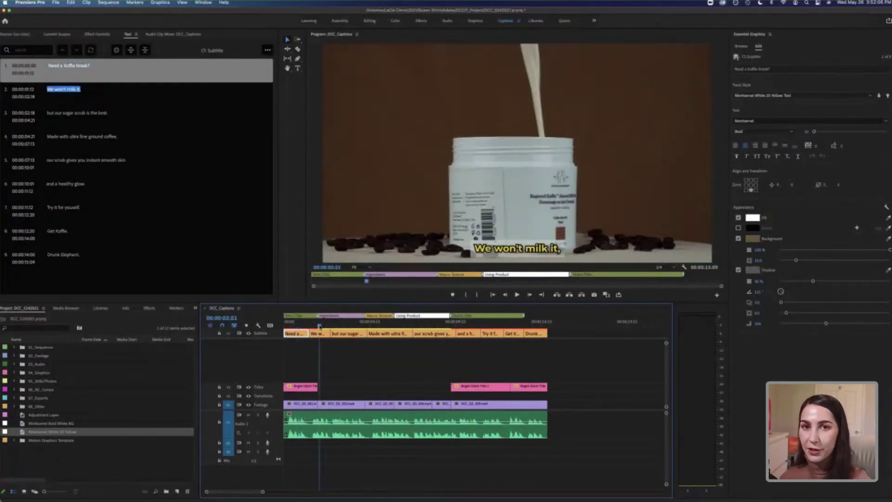
left_click(300, 326)
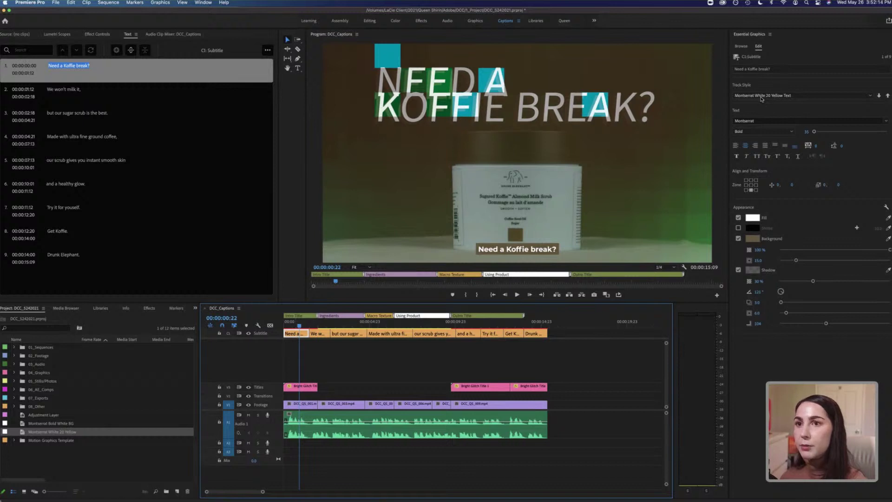
left_click(774, 98)
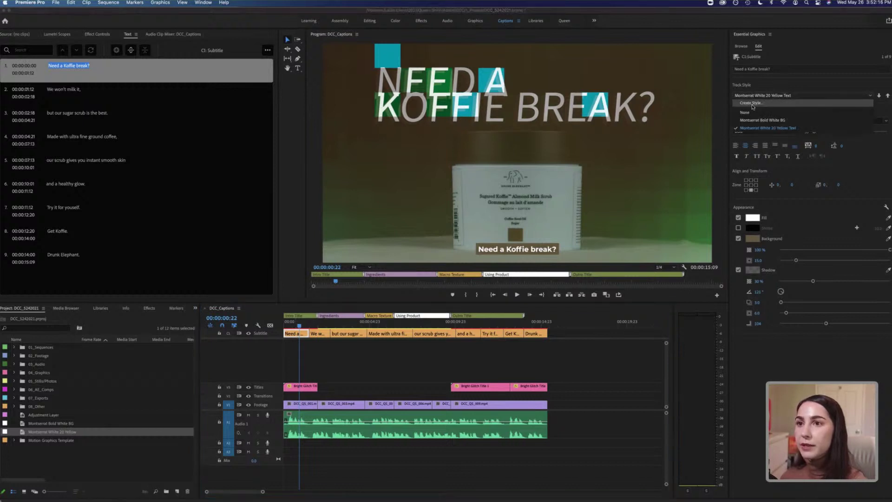
left_click(780, 105)
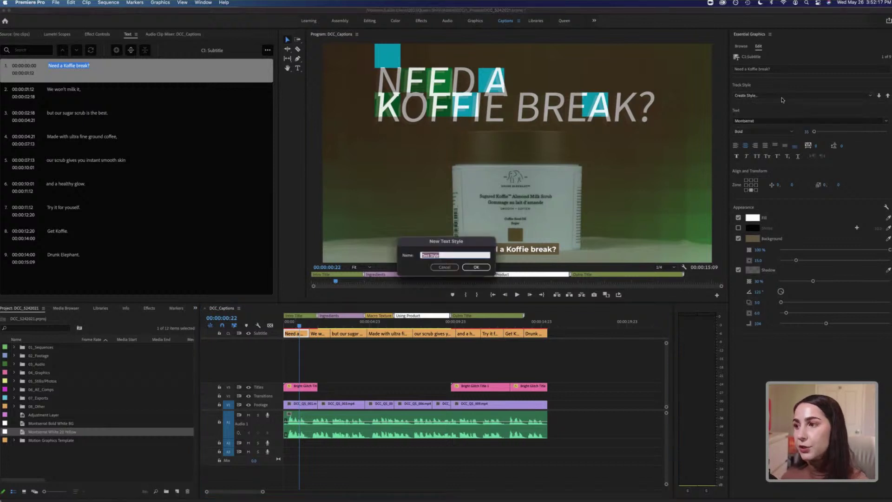
left_click(443, 268)
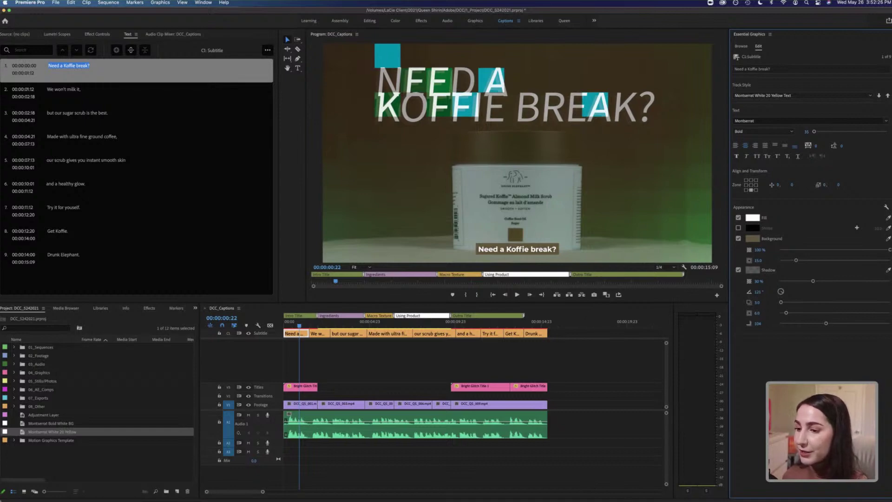
Switch to Discord and play the Day_1_challenge_-_Quickly_cut_footage.mp4 video posted earlier in the challenge channel.
left_click(552, 489)
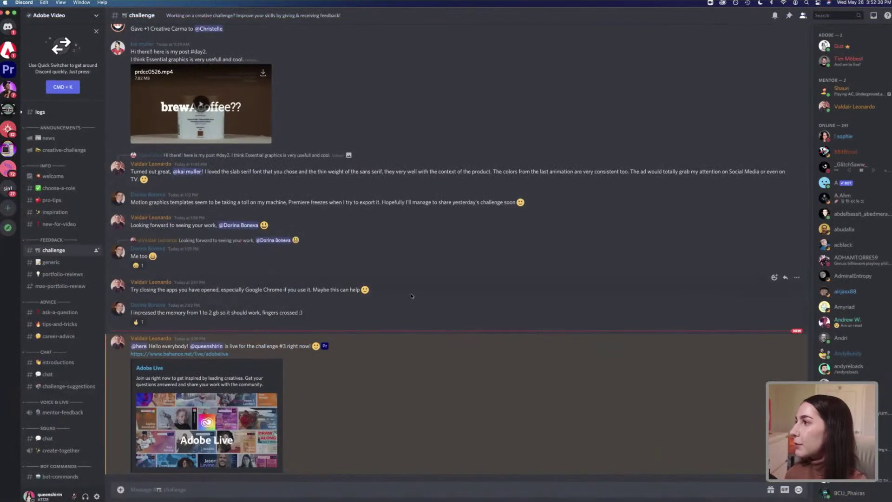
scroll(410, 295, "up", 2)
scroll(411, 295, "up", 10)
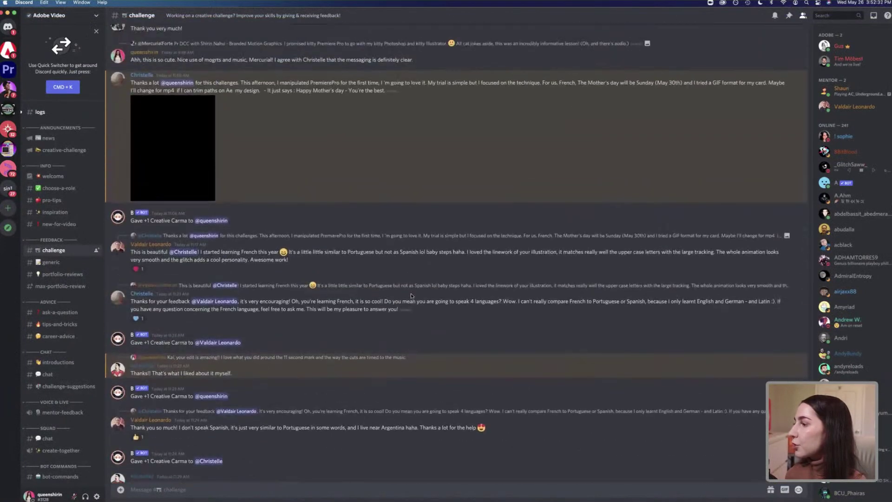
scroll(410, 295, "up", 15)
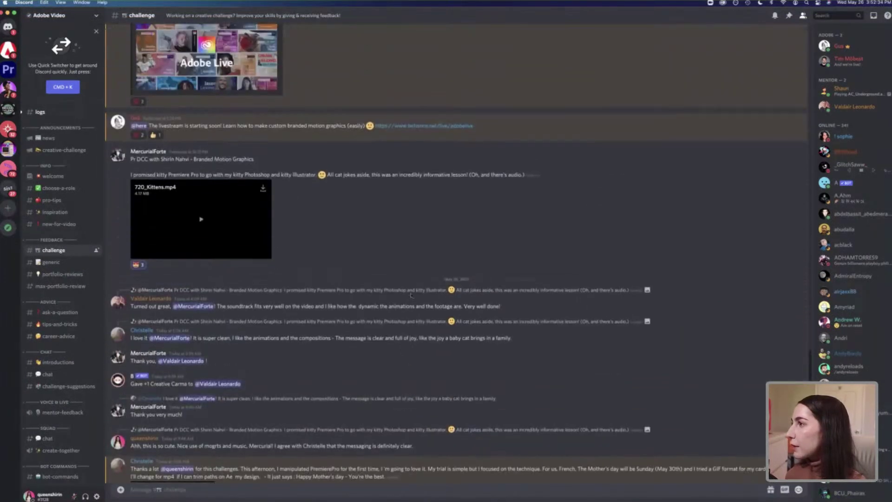
scroll(410, 295, "up", 15)
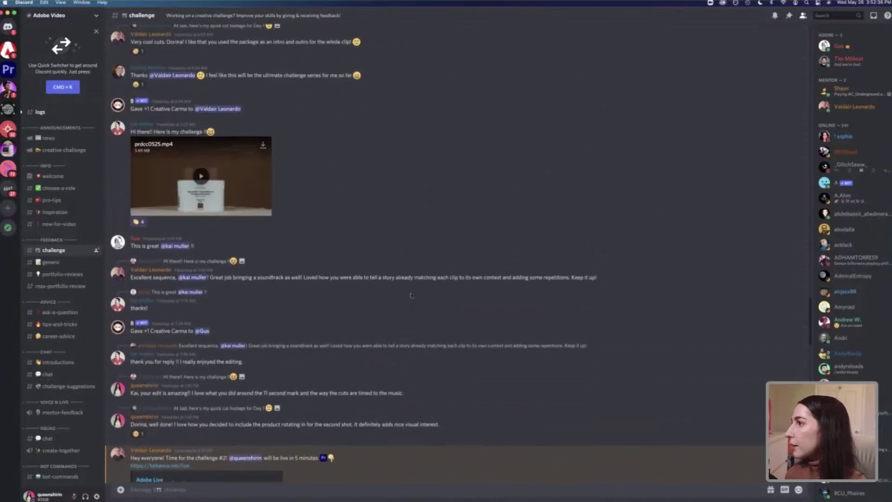
scroll(410, 296, "up", 3)
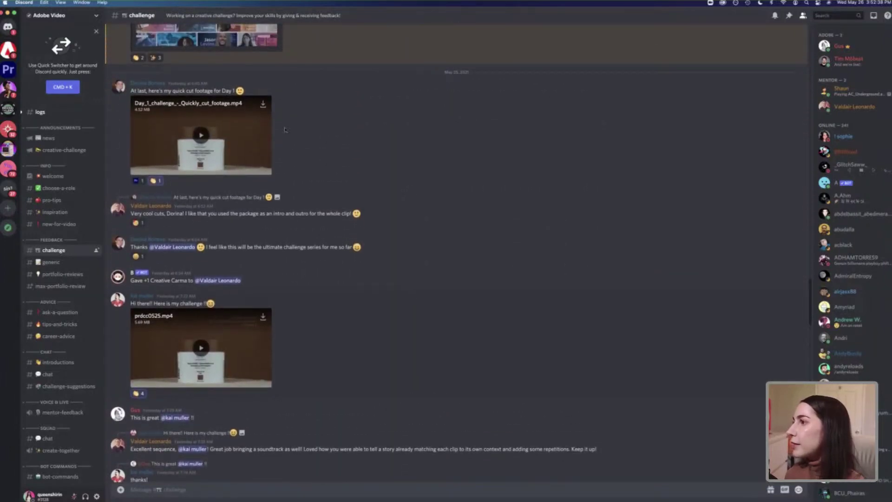
left_click(201, 135)
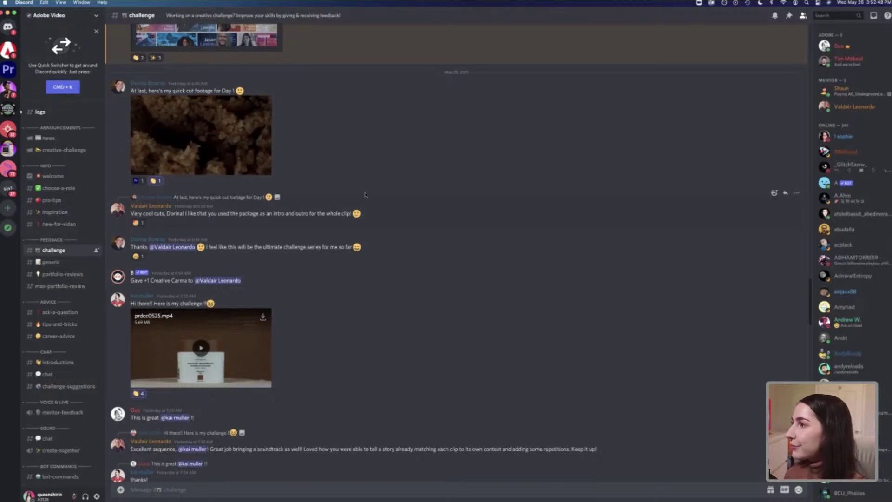
mouse_move(177, 162)
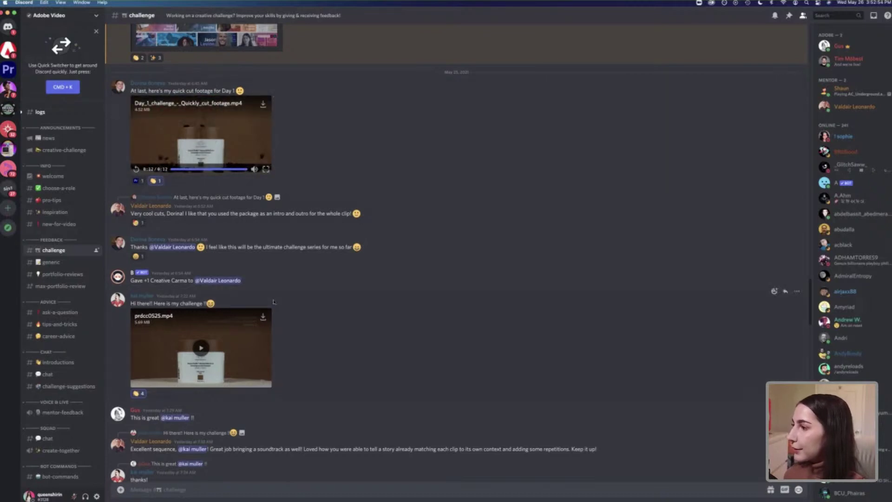
Watch the prdcc0525.mp4 challenge submission in full screen, then return to the channel.
scroll(201, 348, "down", 1)
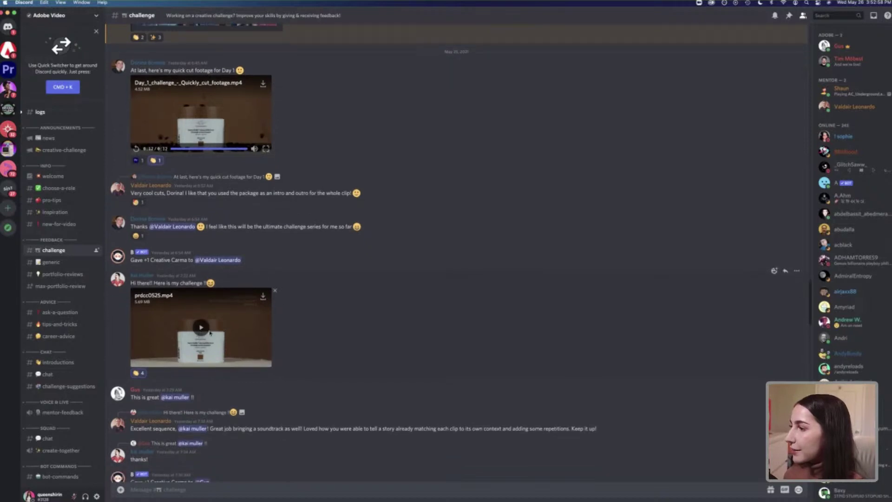
left_click(210, 332)
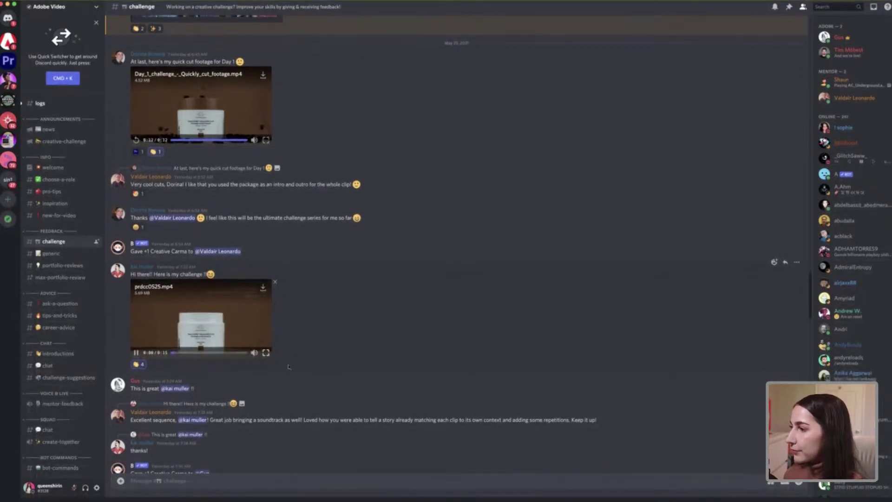
left_click(265, 352)
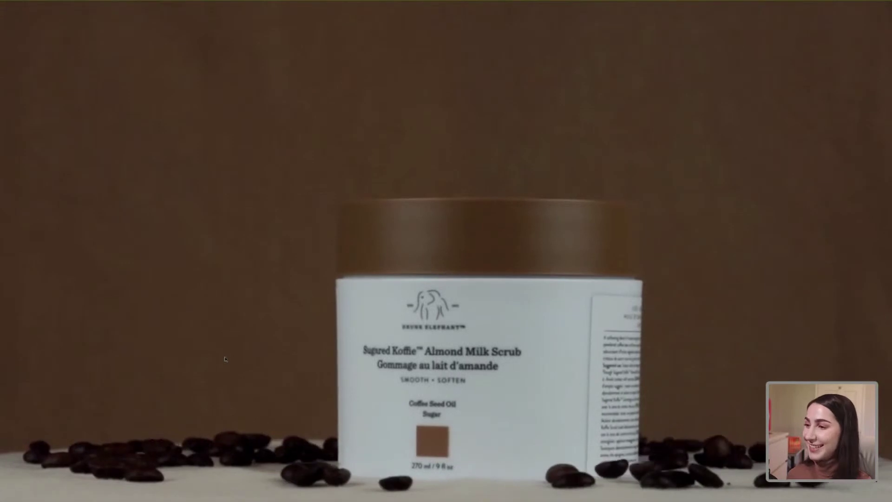
mouse_move(880, 488)
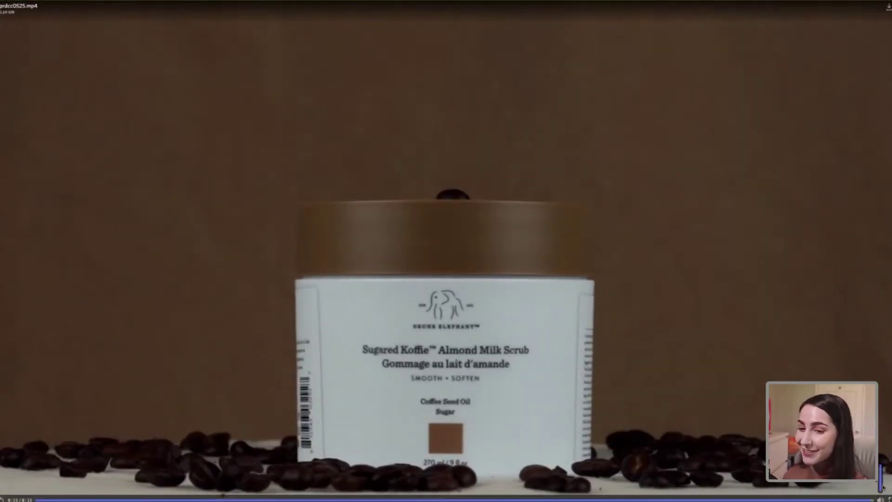
key("Escape")
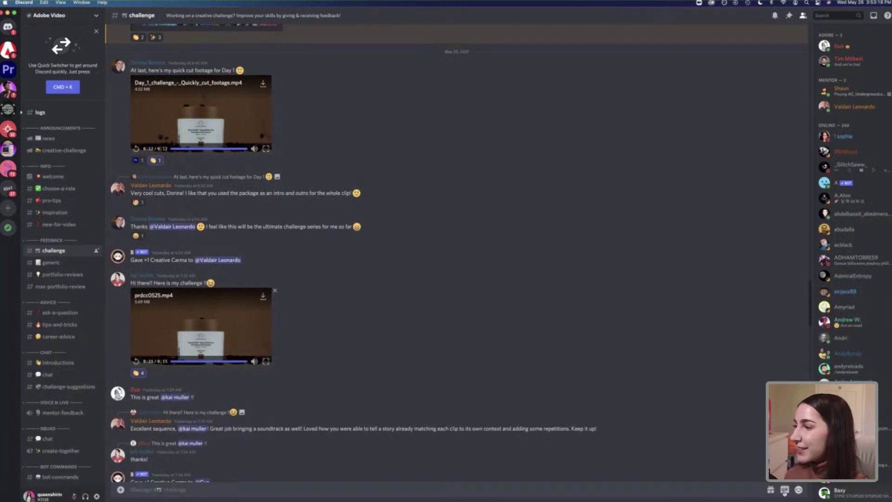
Find the 720_Kittens.mp4 submission further along the channel, watch it in full screen, and exit full screen.
scroll(525, 349, "down", 5)
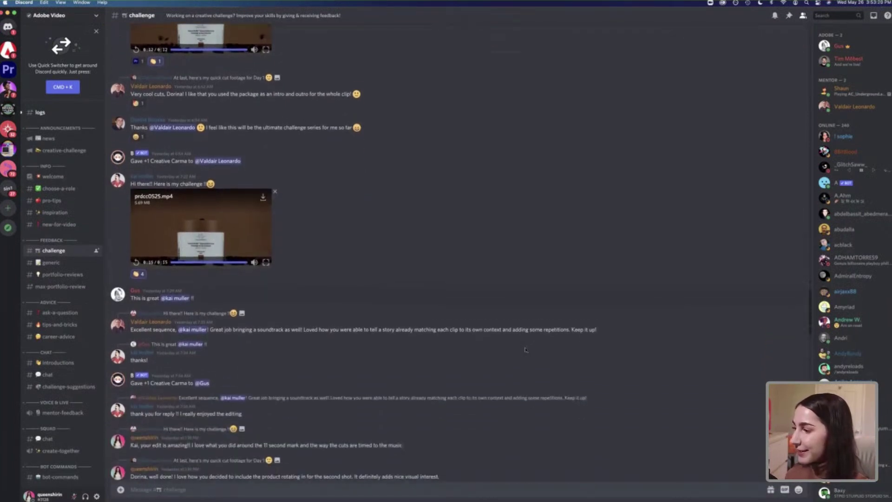
scroll(525, 349, "down", 10)
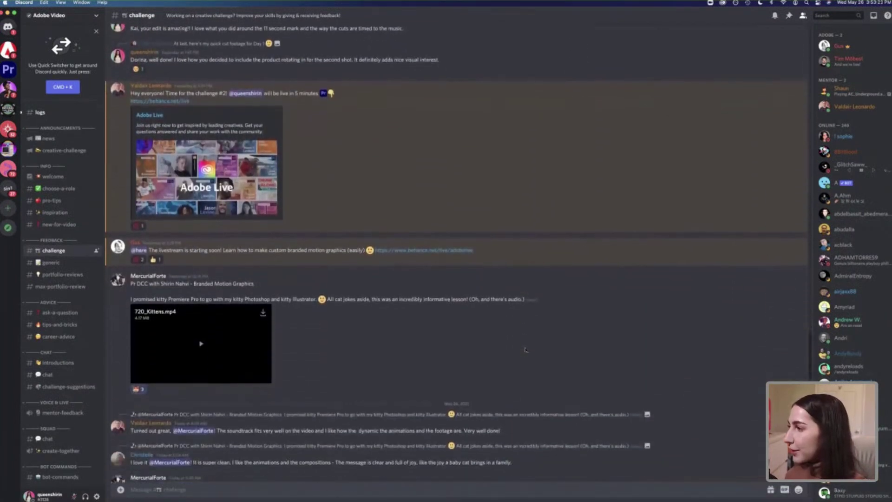
scroll(525, 349, "down", 2)
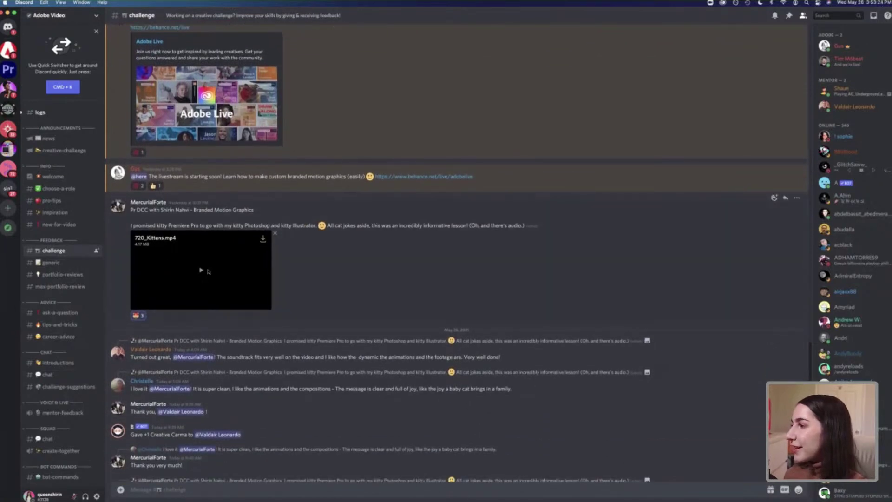
left_click(224, 276)
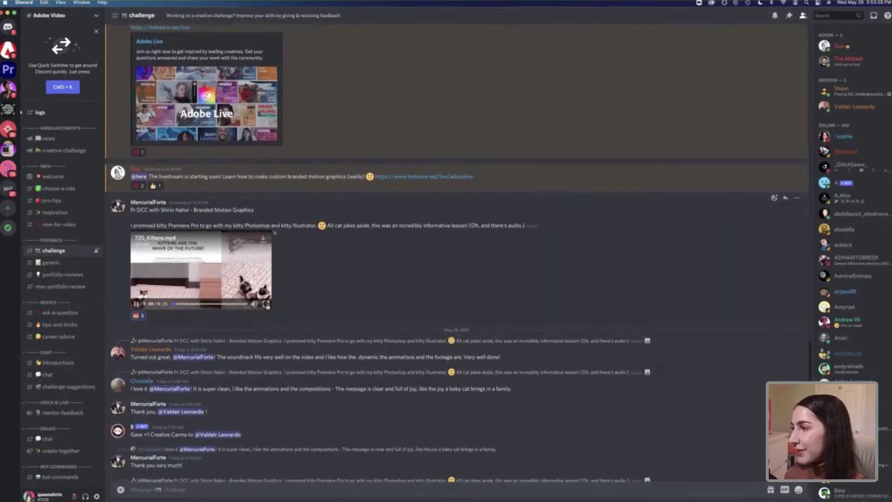
left_click(265, 298)
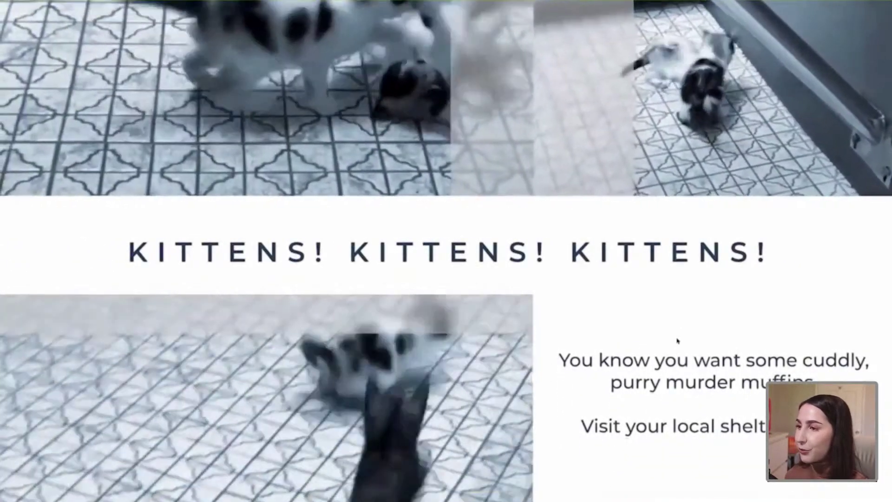
scroll(677, 341, "down", 7)
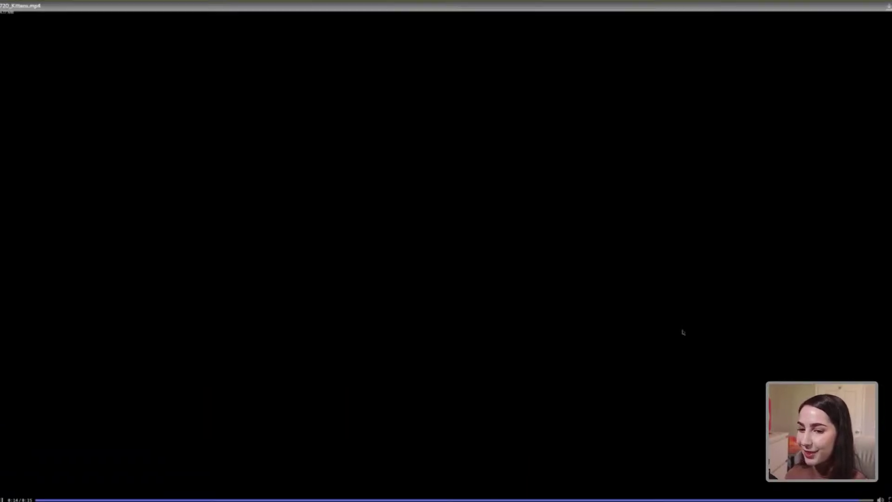
key("Escape")
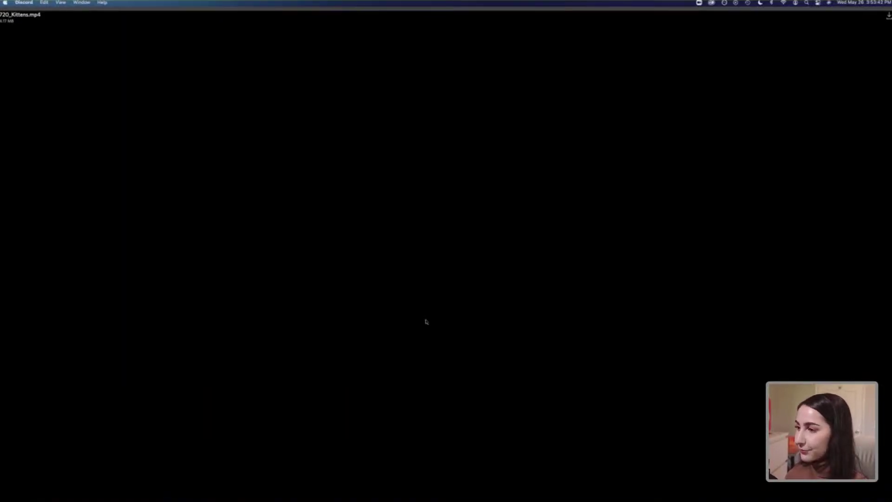
View the Mother's Day GIF card submission enlarged, then close the preview.
scroll(428, 313, "down", 6)
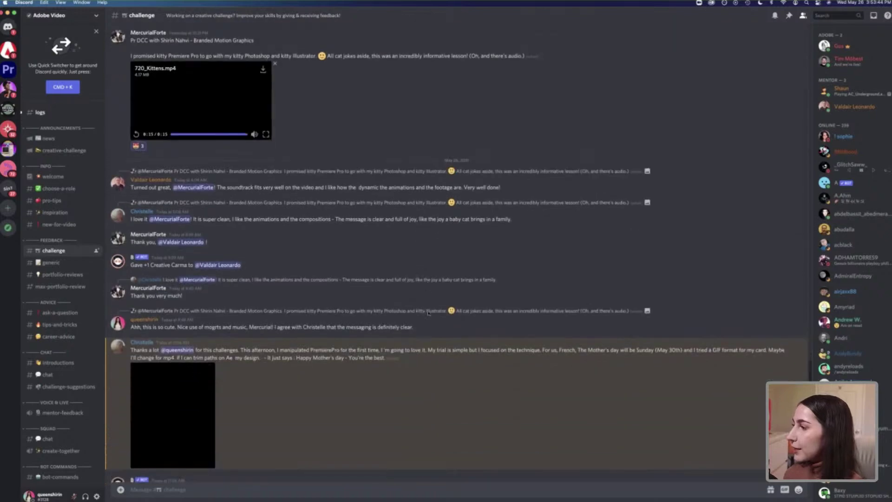
scroll(428, 313, "down", 2)
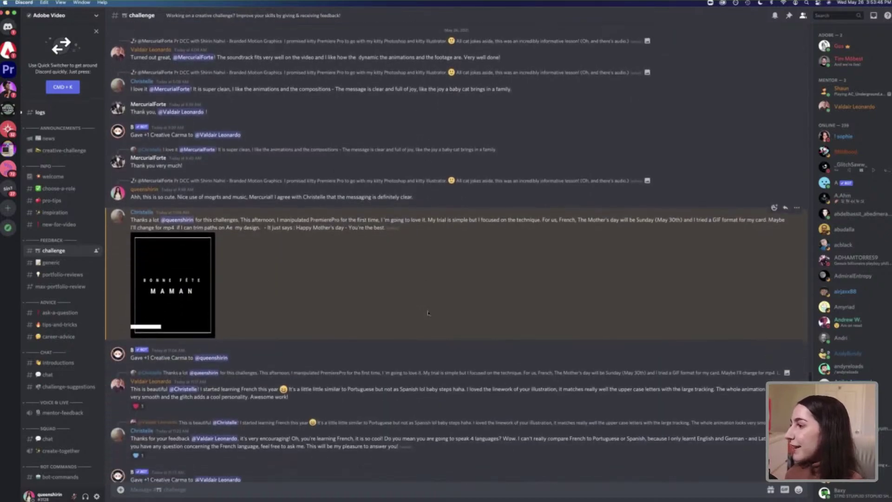
left_click(196, 278)
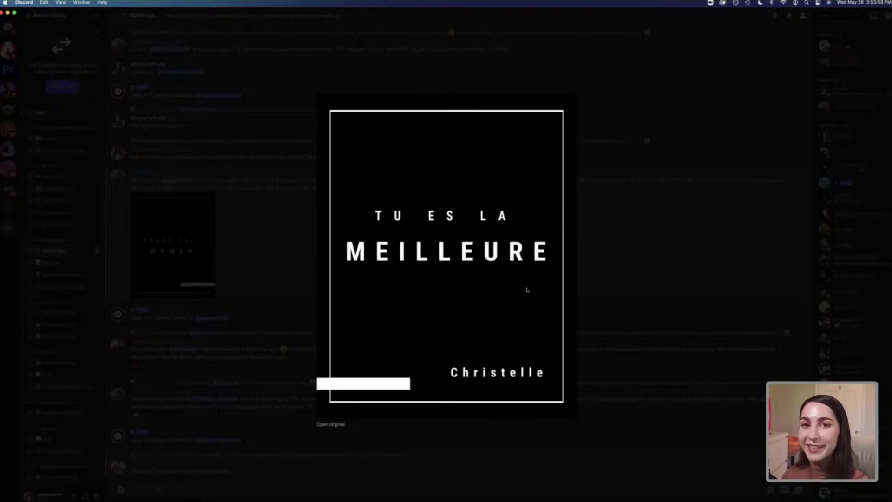
left_click(628, 267)
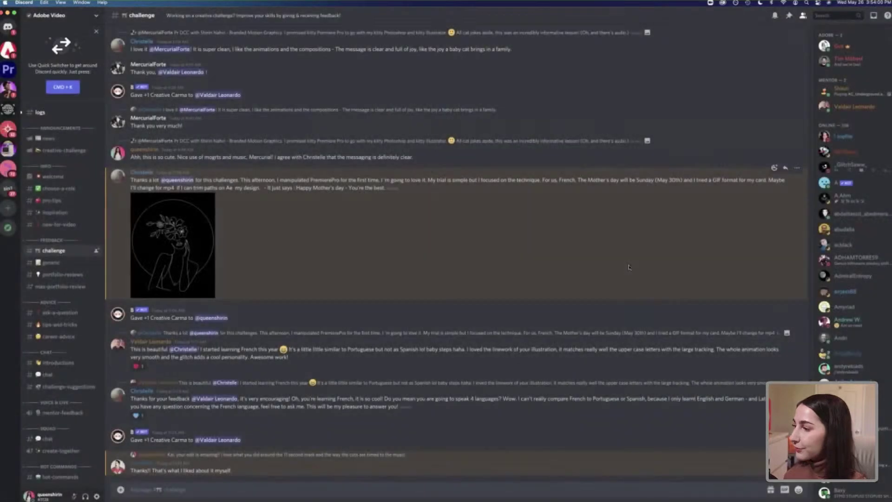
Play the prdcc0526.mp4 day 2 submission in full screen.
scroll(628, 267, "down", 8)
scroll(628, 267, "down", 3)
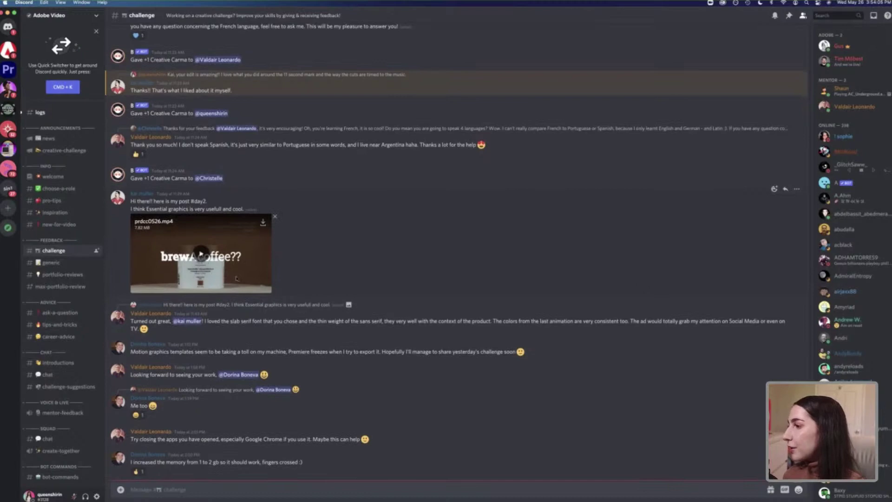
left_click(236, 278)
left_click(266, 284)
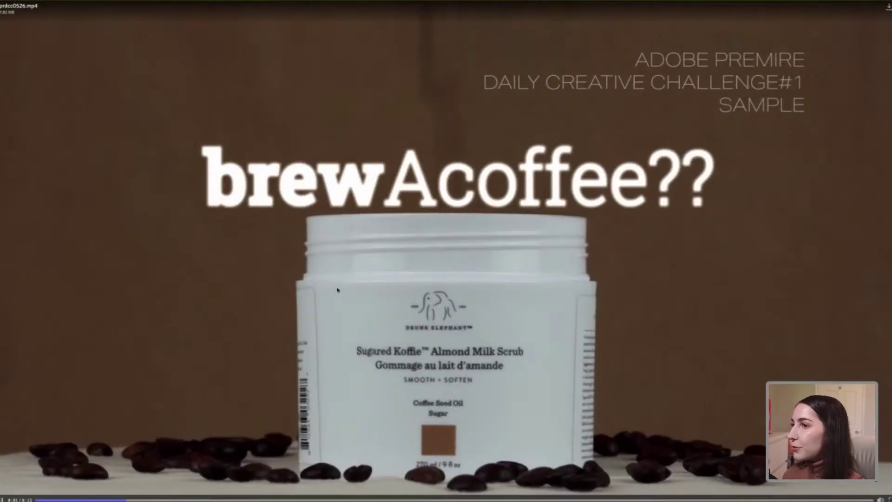
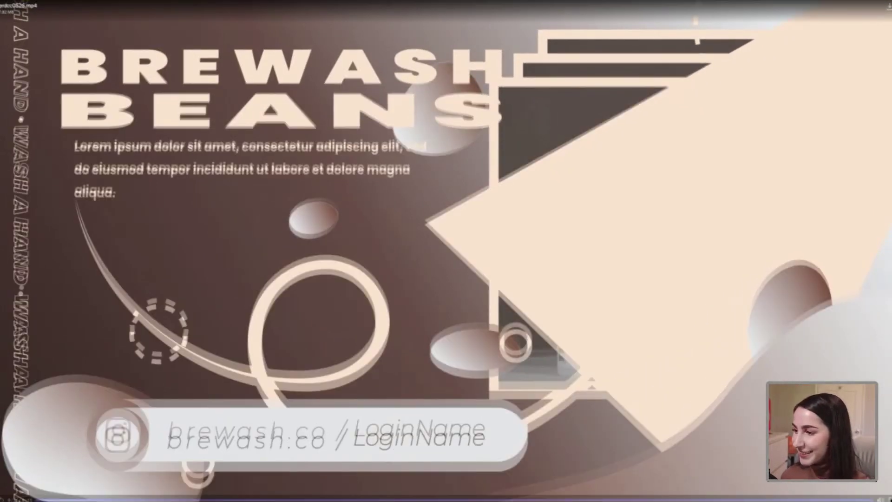
Exit the full-screen video, then switch to Safari and look over the Creative Challenge instructions and daily challenges on Behance.
key("Escape")
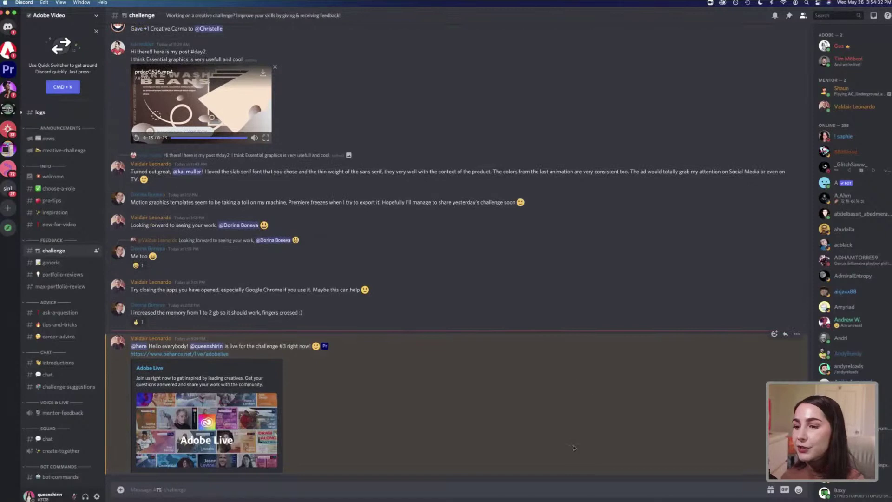
mouse_move(453, 497)
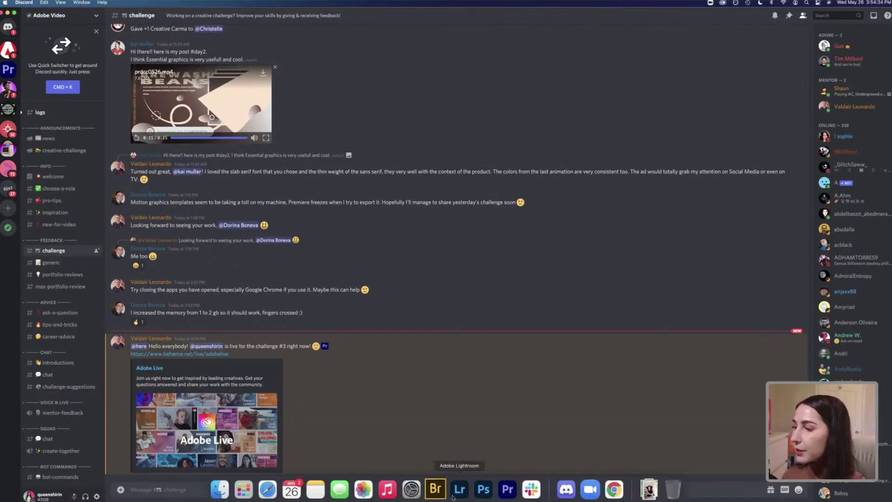
left_click(268, 490)
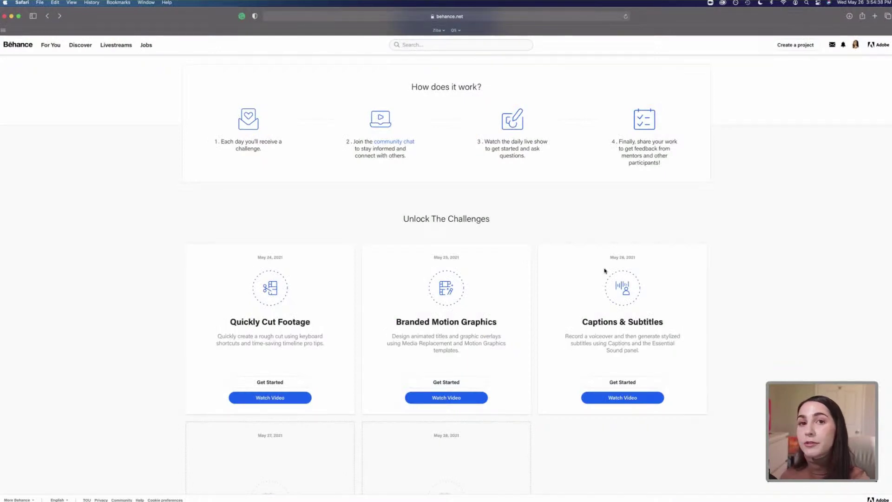
scroll(606, 271, "up", 5)
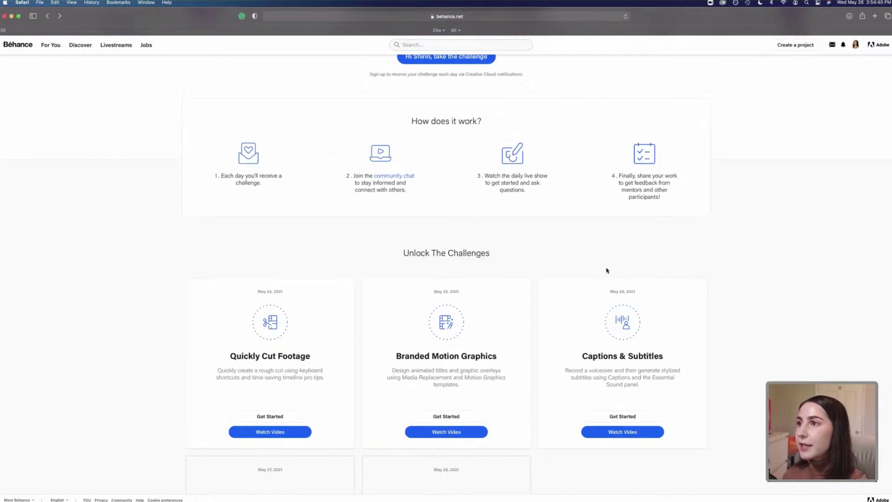
scroll(606, 270, "down", 3)
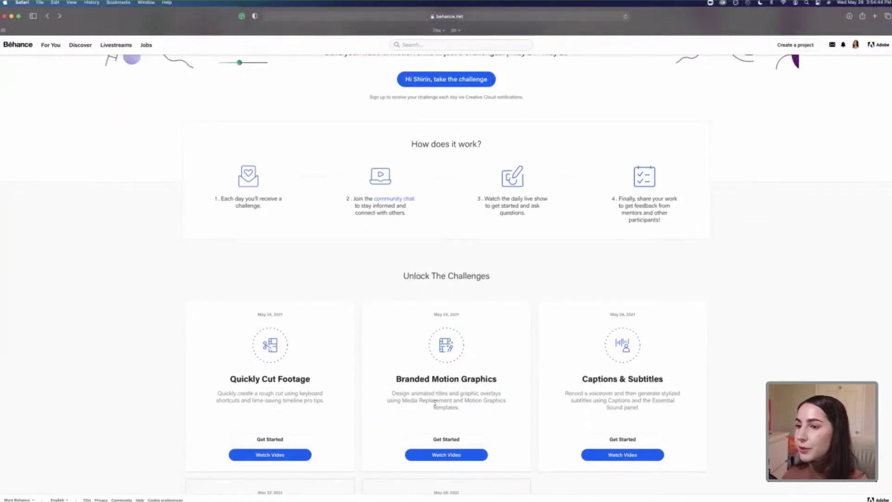
scroll(626, 371, "up", 3)
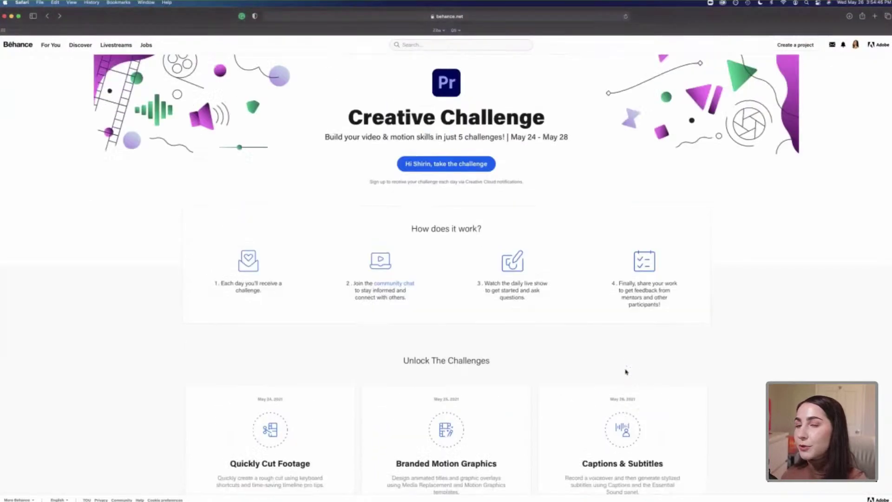